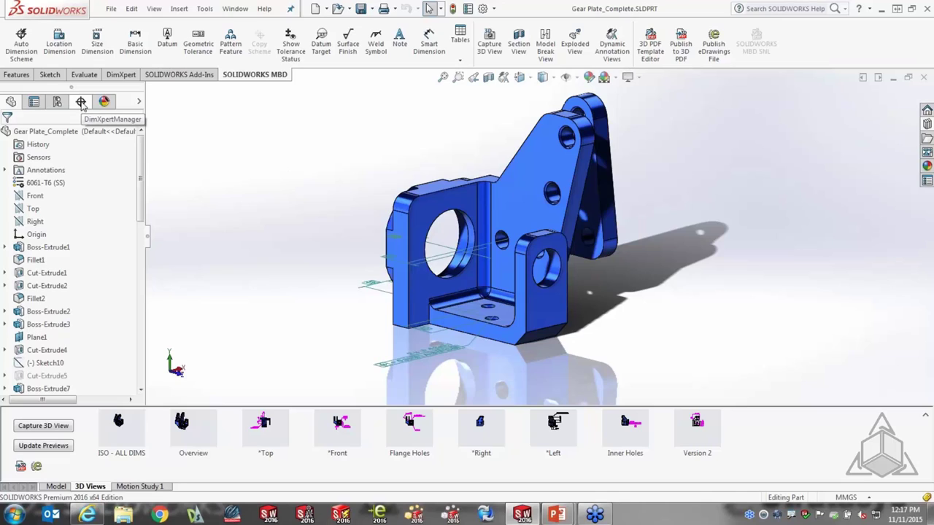
Show the part's DimXpert feature and tolerance tree, and check which command tabs are enabled
{"action": "left_click", "coordinate": [81, 102]}
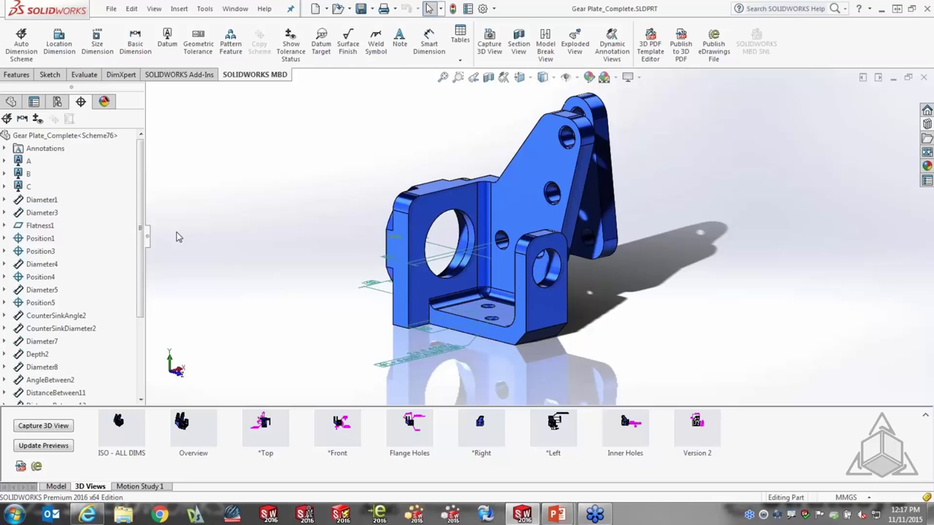
{"action": "right_click", "coordinate": [257, 75]}
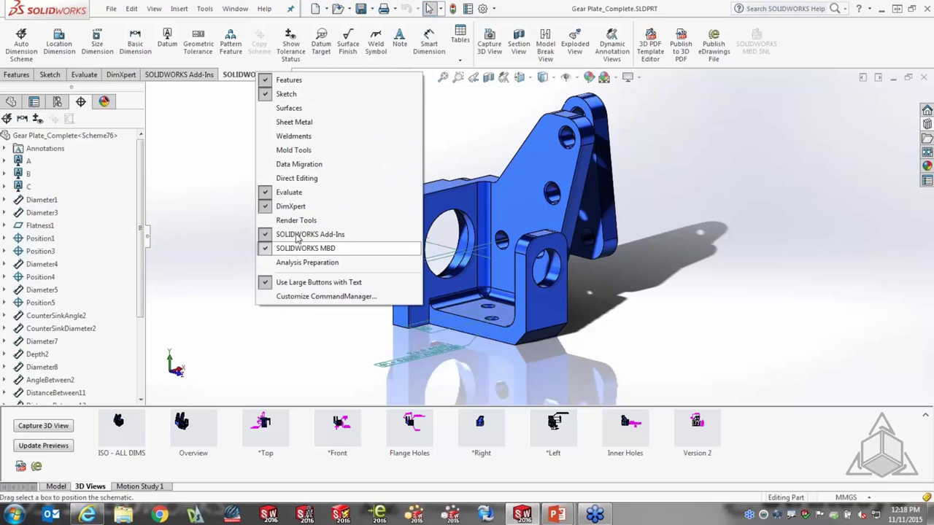
{"action": "left_click", "coordinate": [205, 139]}
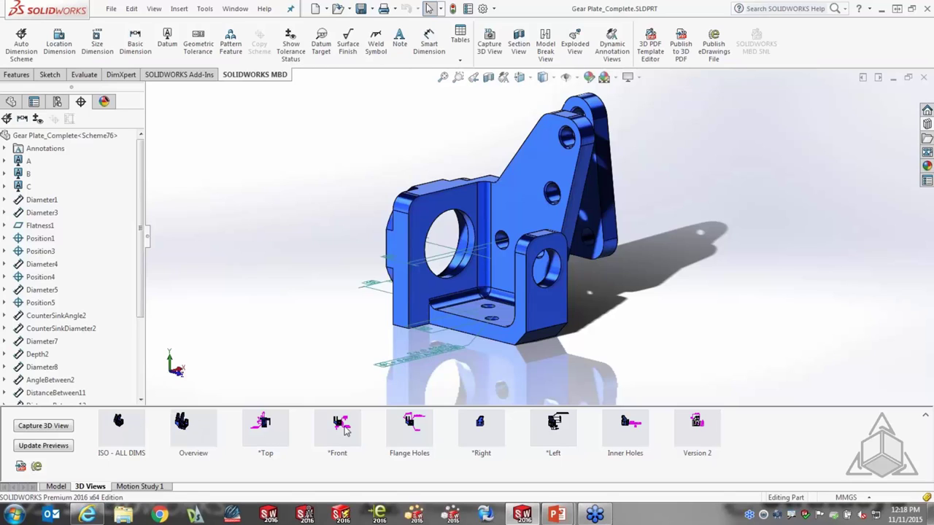
Review the dimensions in the saved 3D views *Top, *Front, Flange Holes, *Right, *Left and Inner Holes
{"action": "mouse_move", "coordinate": [426, 436]}
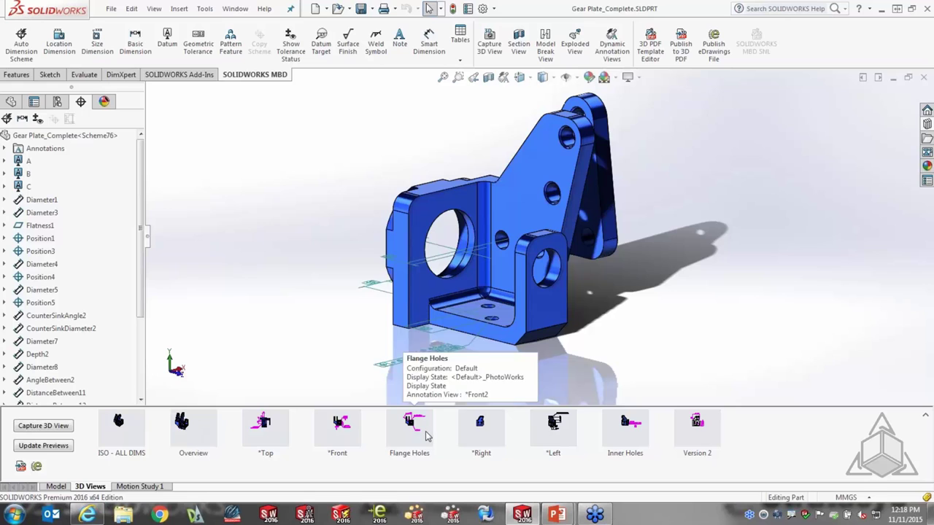
{"action": "left_click", "coordinate": [253, 428]}
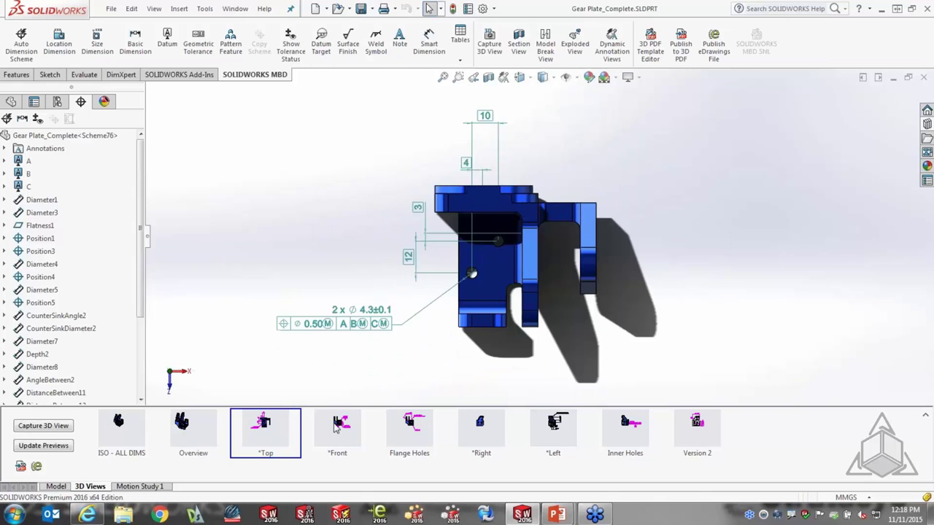
{"action": "left_click", "coordinate": [336, 427]}
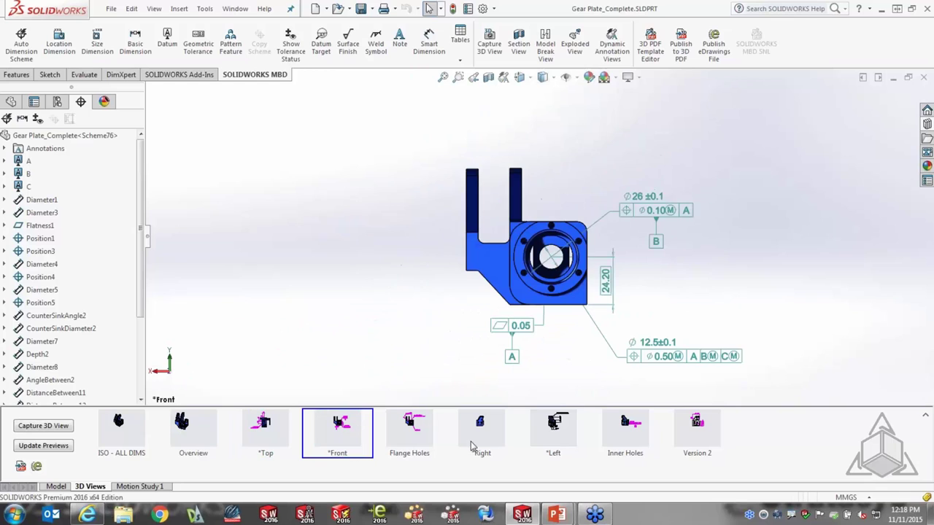
{"action": "left_click", "coordinate": [410, 426]}
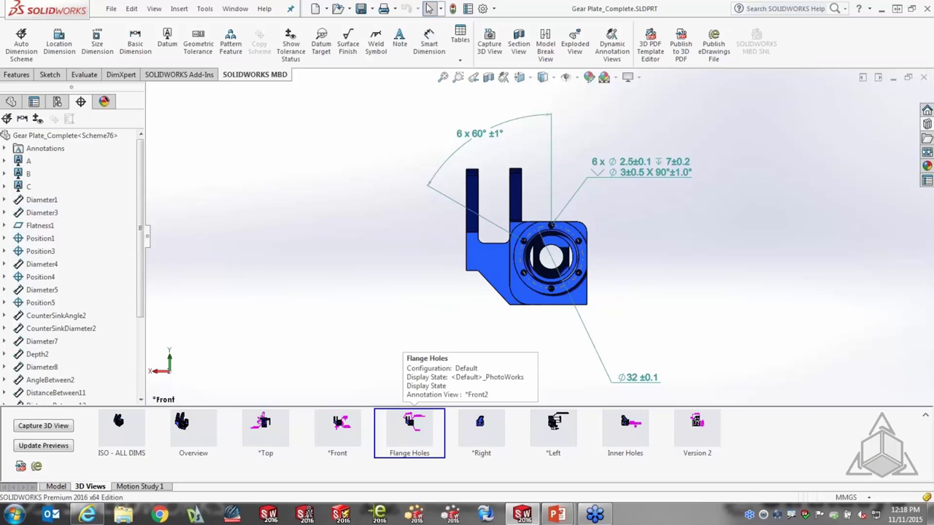
{"action": "left_click", "coordinate": [480, 427]}
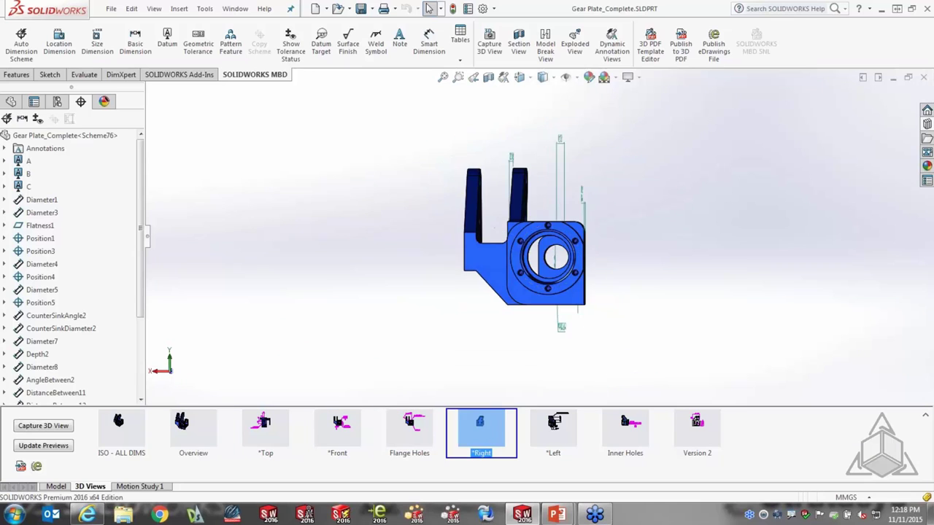
{"action": "left_click", "coordinate": [557, 431]}
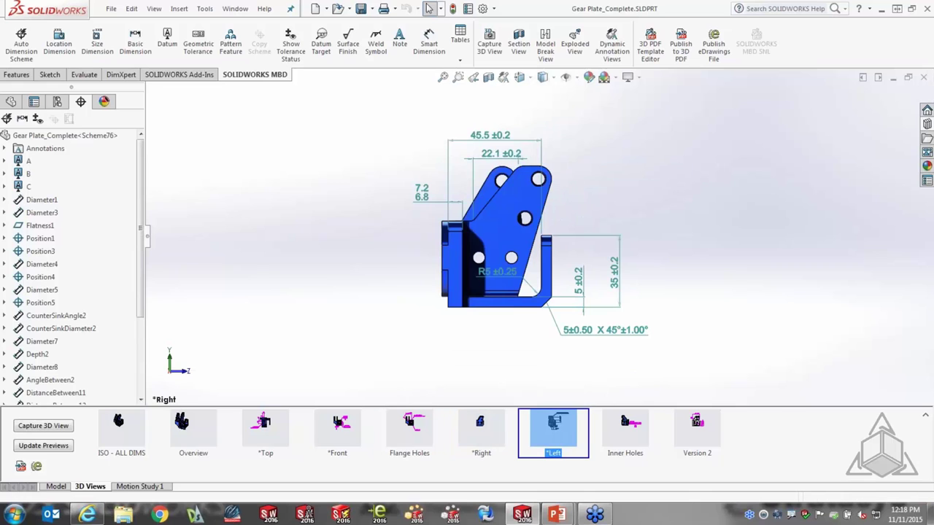
{"action": "left_click", "coordinate": [619, 432]}
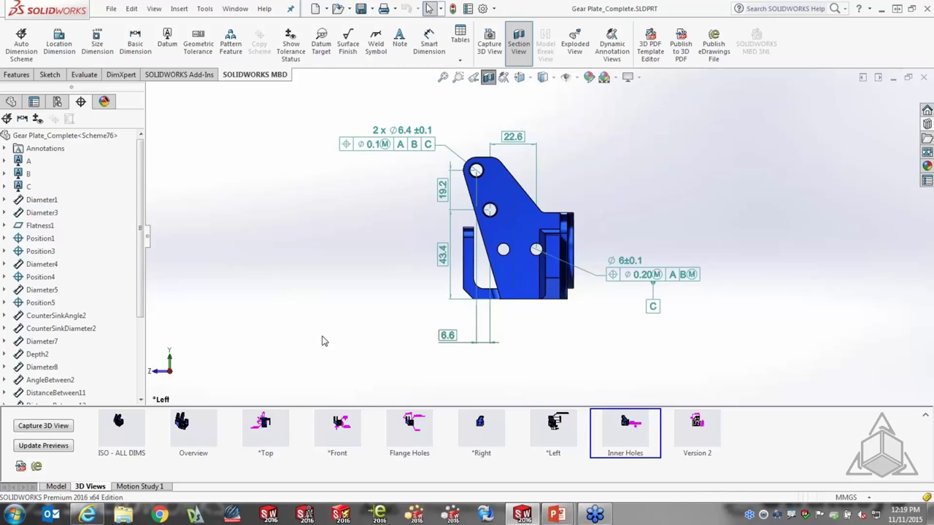
Close the Gear Plate_Complete part and open the recent file GEAR ASSEMBLY.SLDASM
{"action": "left_click", "coordinate": [923, 77]}
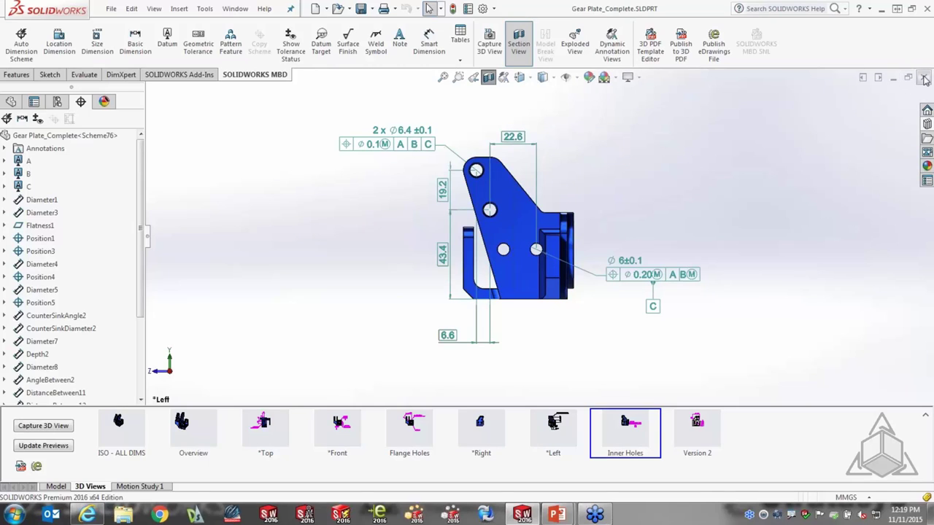
{"action": "left_click", "coordinate": [111, 9]}
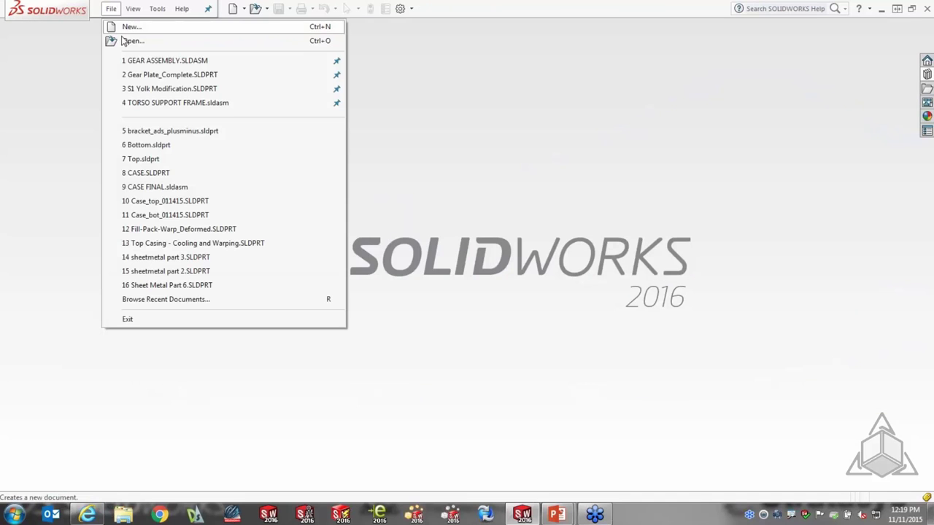
{"action": "left_click", "coordinate": [125, 60]}
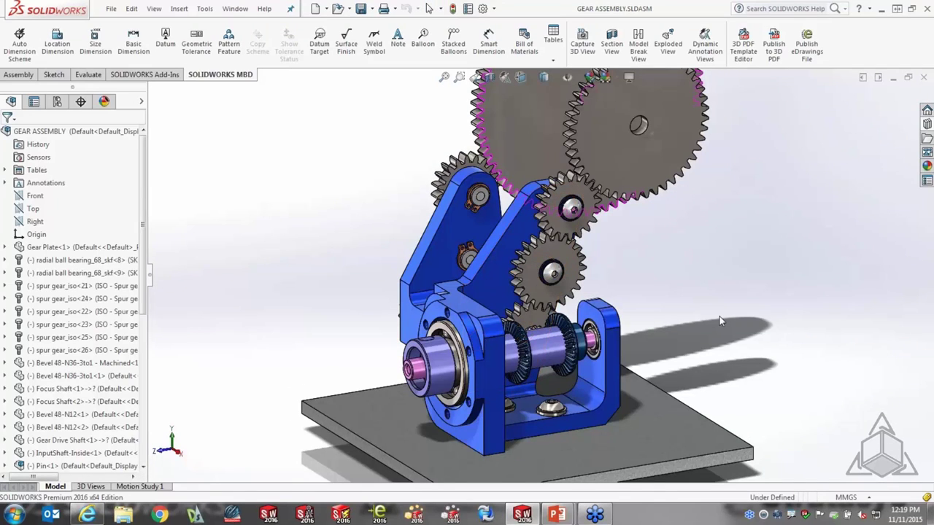
Examine how the gear plate holds the shafts, bevel gears and spur gears and mounts on the base plate
{"action": "middle_click_drag", "start_coordinate": [719, 321], "coordinate": [673, 294]}
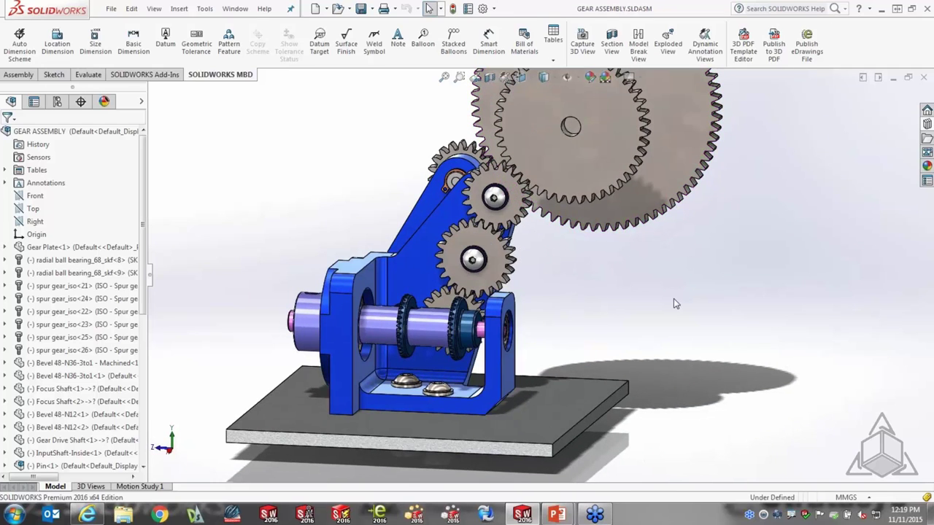
{"action": "scroll", "coordinate": [435, 404], "scroll_direction": "down", "scroll_amount": 4}
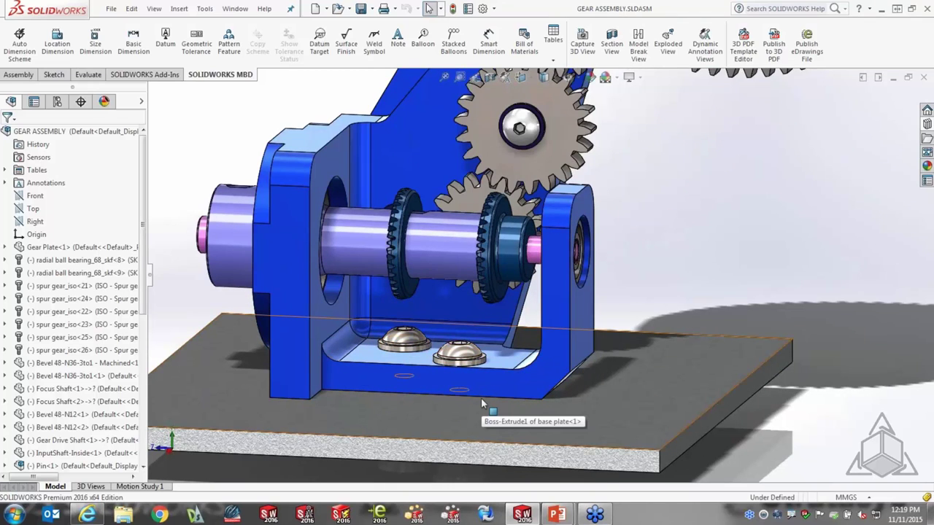
{"action": "scroll", "coordinate": [482, 393], "scroll_direction": "up", "scroll_amount": 3}
{"action": "middle_click_drag", "start_coordinate": [483, 393], "coordinate": [525, 452]}
{"action": "scroll", "coordinate": [525, 452], "scroll_direction": "down", "scroll_amount": 2}
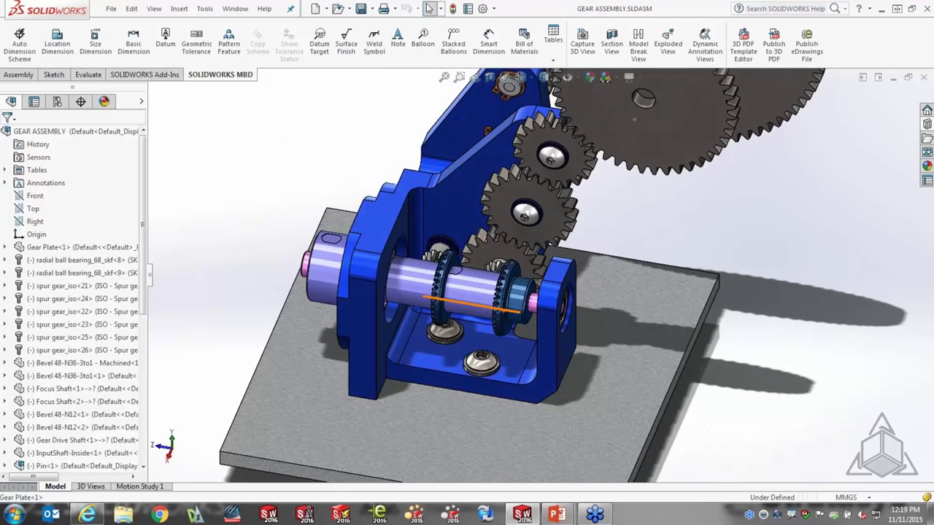
{"action": "scroll", "coordinate": [449, 241], "scroll_direction": "down", "scroll_amount": 4}
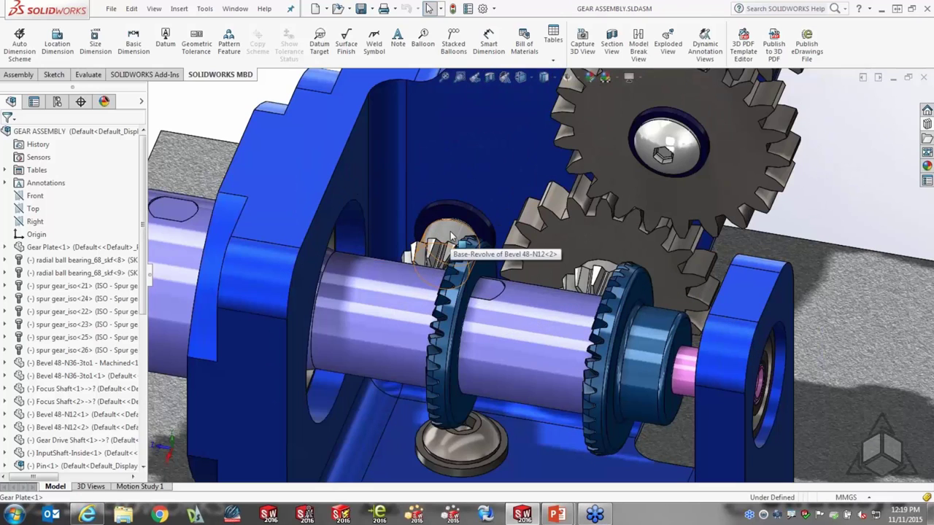
{"action": "scroll", "coordinate": [450, 237], "scroll_direction": "up", "scroll_amount": 3}
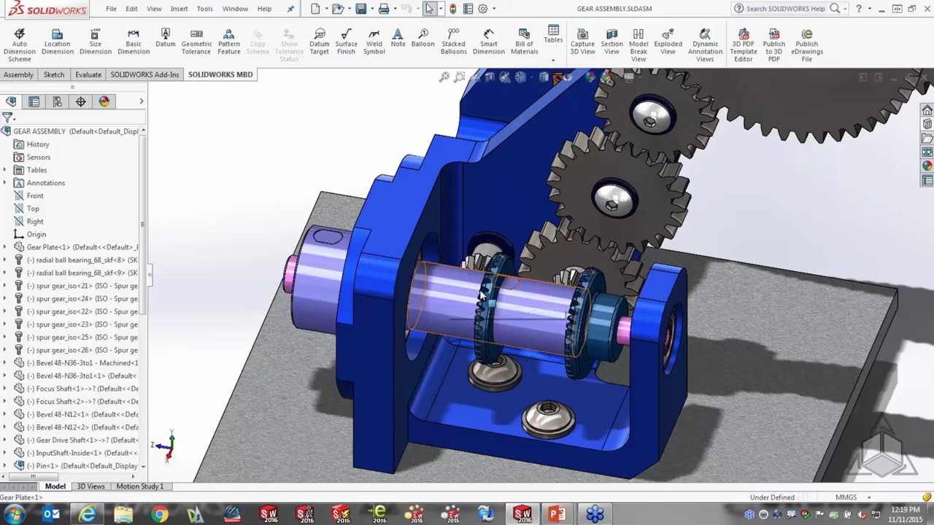
{"action": "middle_click_drag", "start_coordinate": [478, 263], "coordinate": [456, 254]}
{"action": "key", "text": "ctrl+7"}
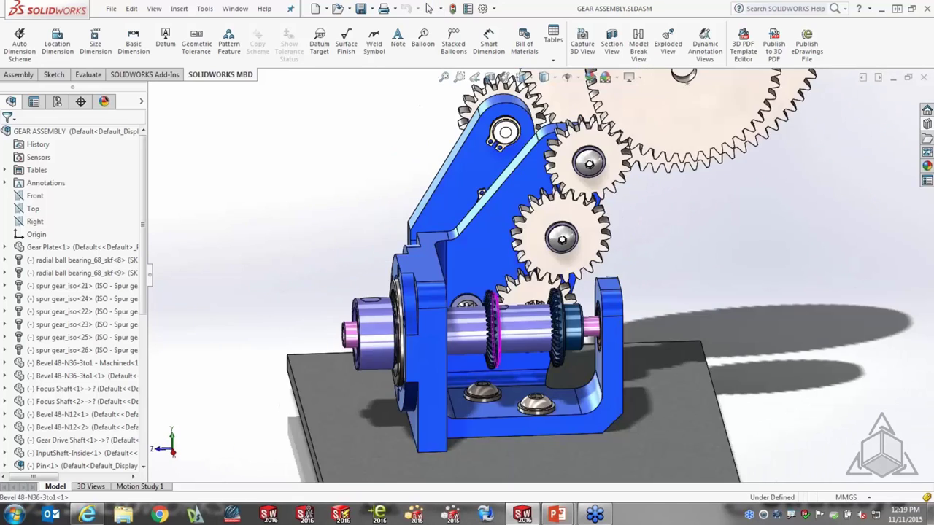
Open the blue Gear Plate component from the assembly as its own part
{"action": "left_click", "coordinate": [461, 248]}
{"action": "right_click", "coordinate": [461, 247]}
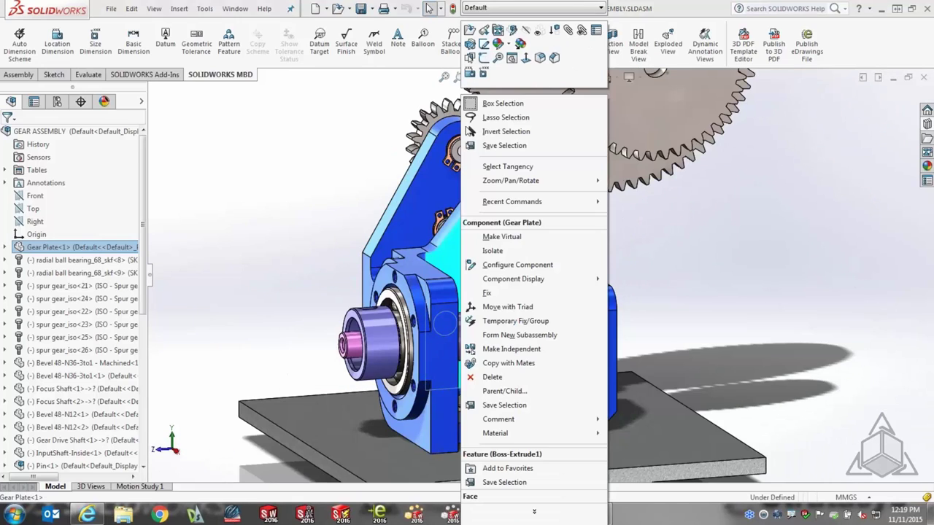
{"action": "left_click", "coordinate": [469, 30]}
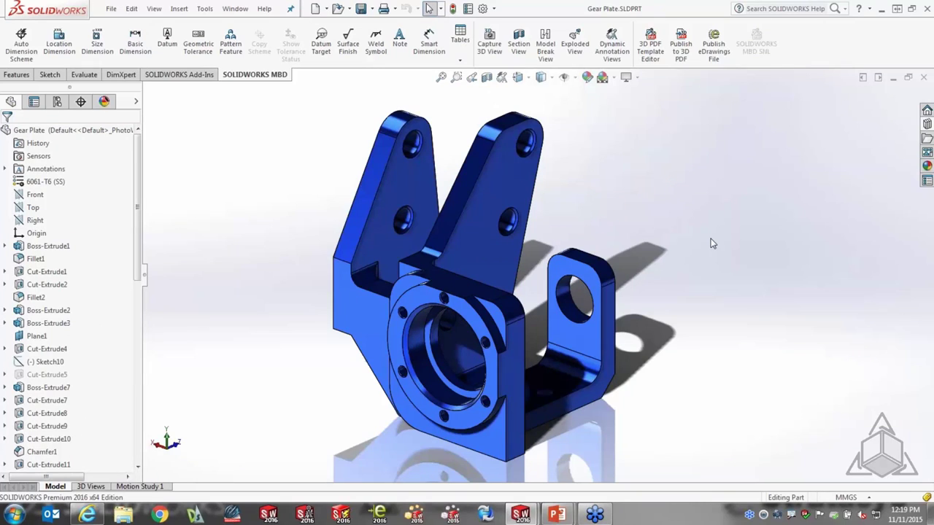
Show the part's saved 3D views, check ISO - ALL DIMS and activate Overview with its general notes
{"action": "left_click", "coordinate": [89, 486]}
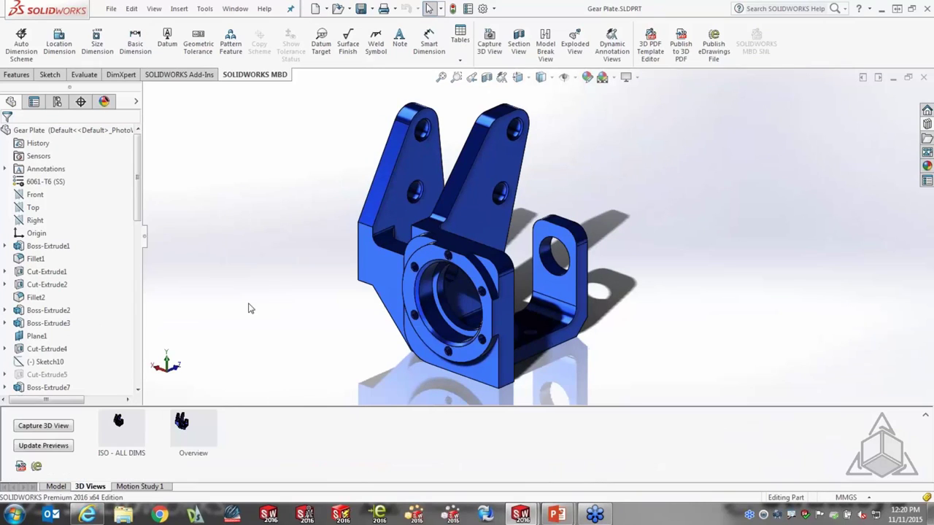
{"action": "left_click", "coordinate": [192, 430]}
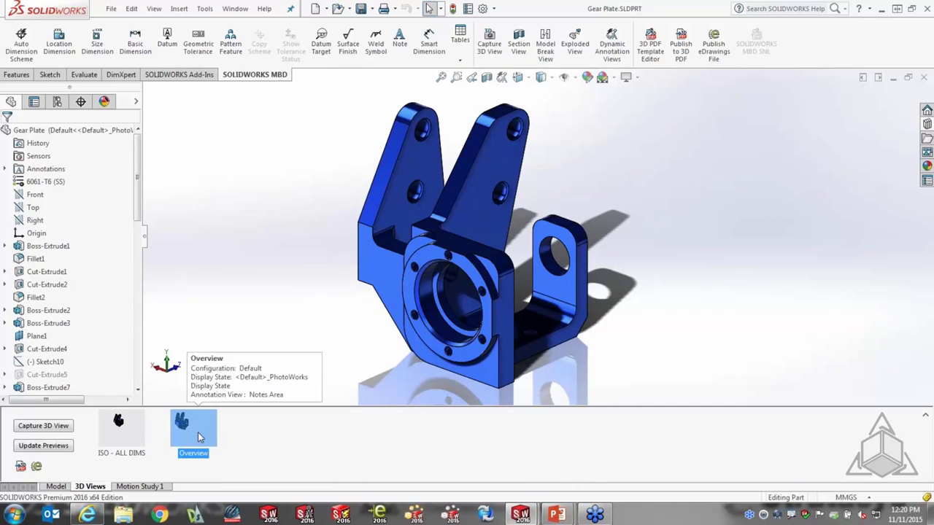
{"action": "double_click", "coordinate": [198, 432]}
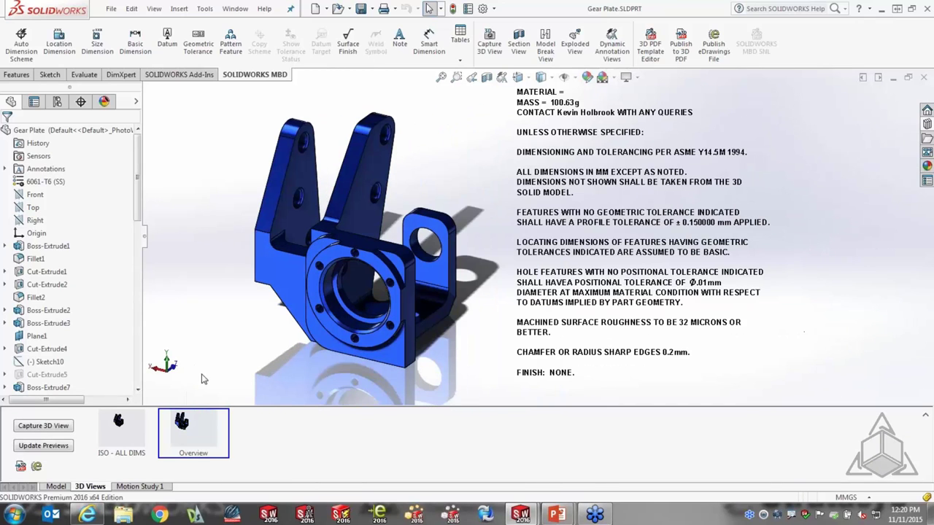
{"action": "double_click", "coordinate": [123, 429]}
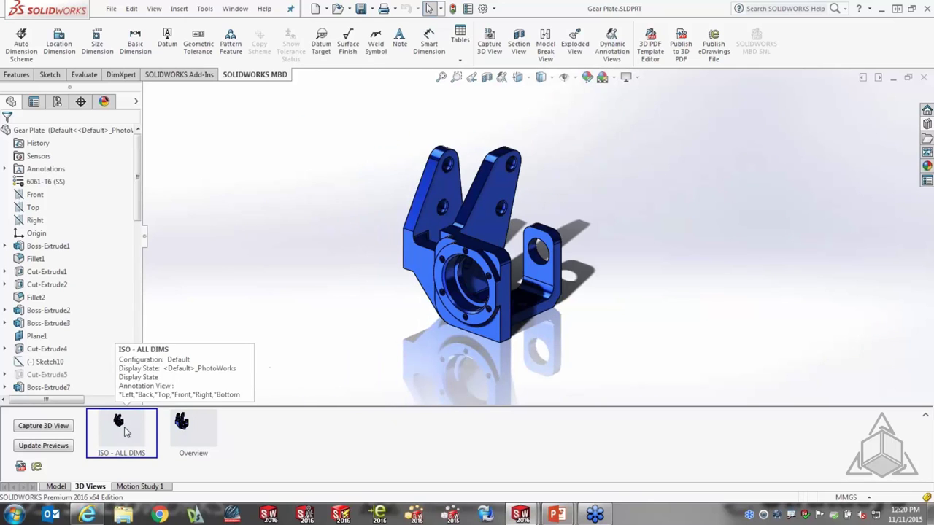
{"action": "double_click", "coordinate": [194, 433]}
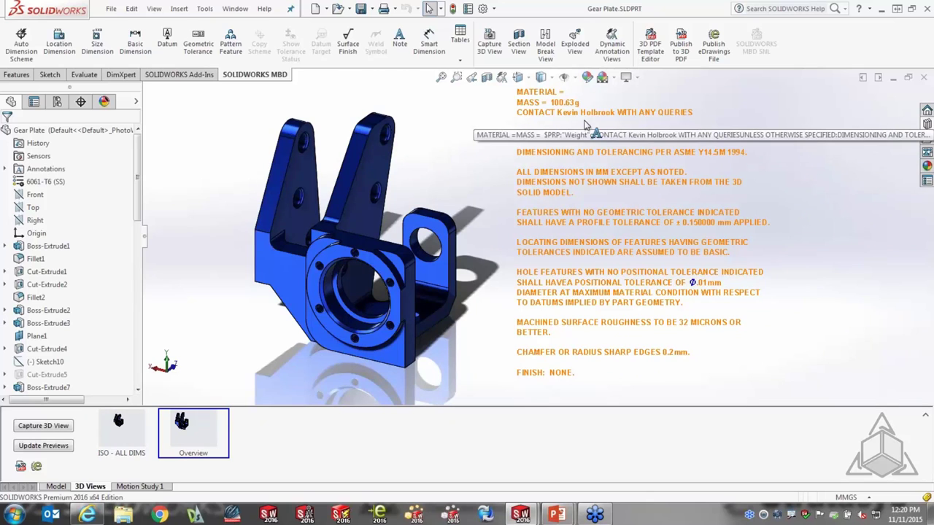
Try to place the Default Notes annotation from the Design Library beside the gear plate
{"action": "left_click", "coordinate": [927, 124]}
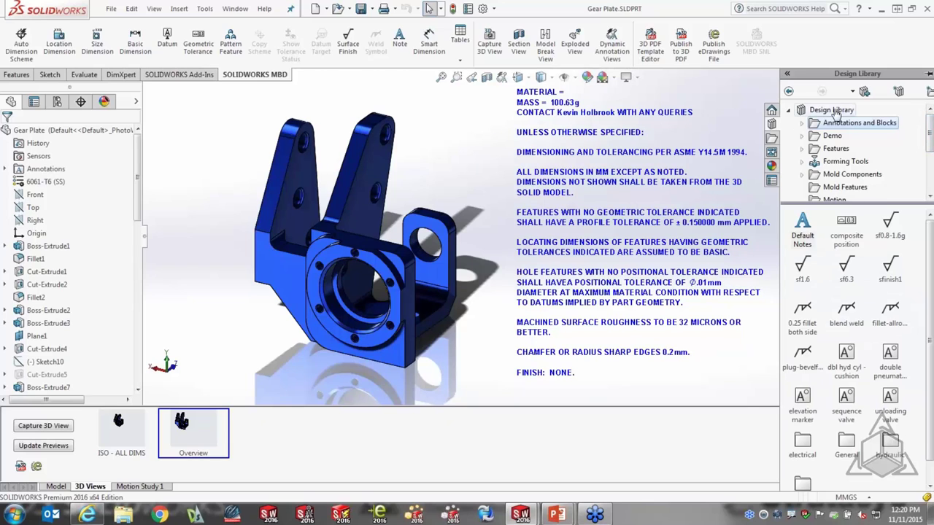
{"action": "mouse_move", "coordinate": [802, 232]}
{"action": "left_mouse_down"}
{"action": "mouse_move", "coordinate": [701, 235]}
{"action": "mouse_move", "coordinate": [436, 133]}
{"action": "mouse_move", "coordinate": [427, 119]}
{"action": "left_mouse_up"}
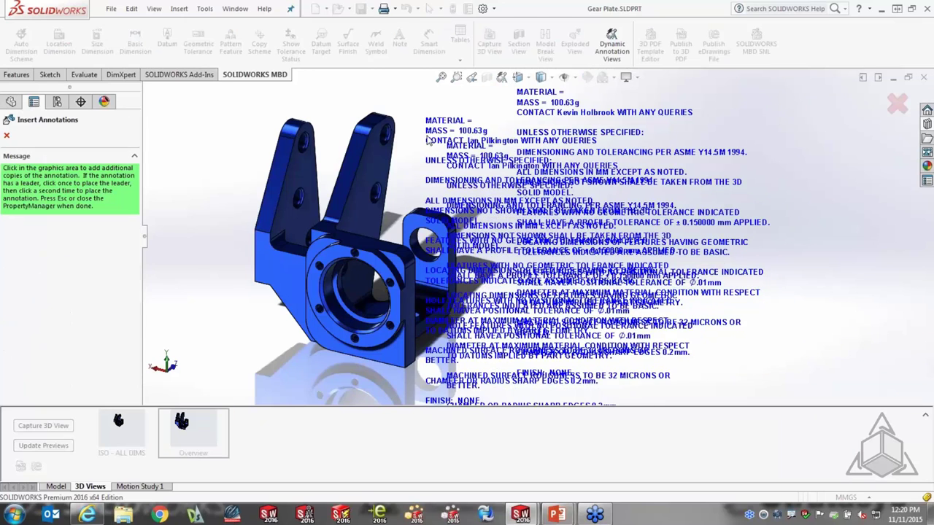
{"action": "left_click", "coordinate": [7, 137]}
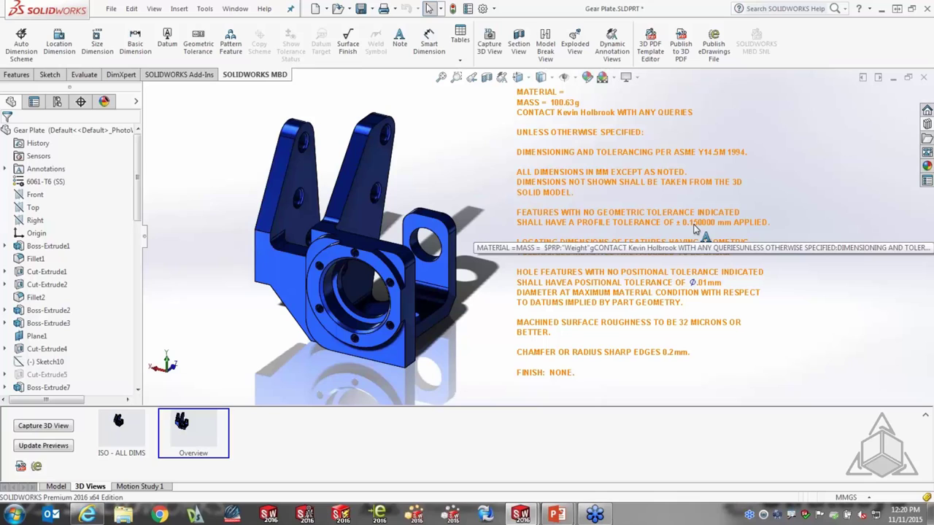
Link the MATERIAL line of the general note to the current document's Material custom property
{"action": "double_click", "coordinate": [568, 92]}
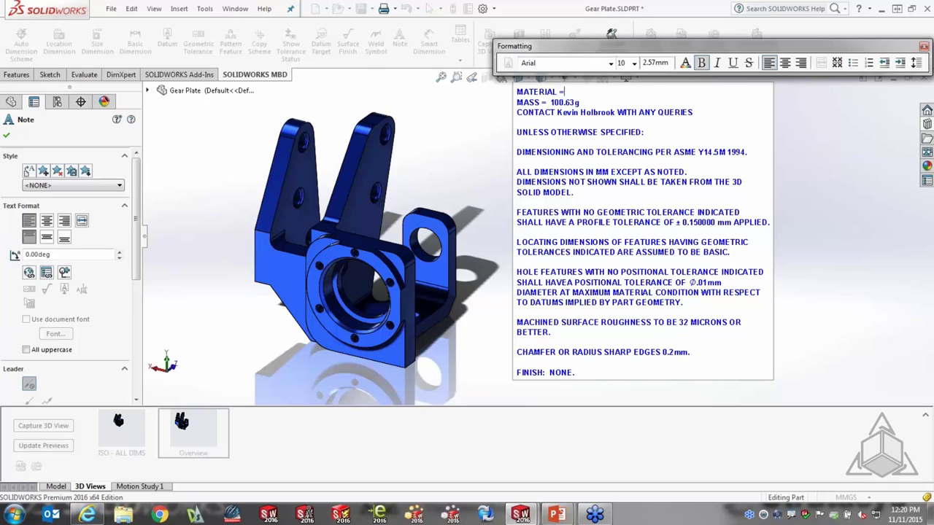
{"action": "left_click", "coordinate": [47, 273]}
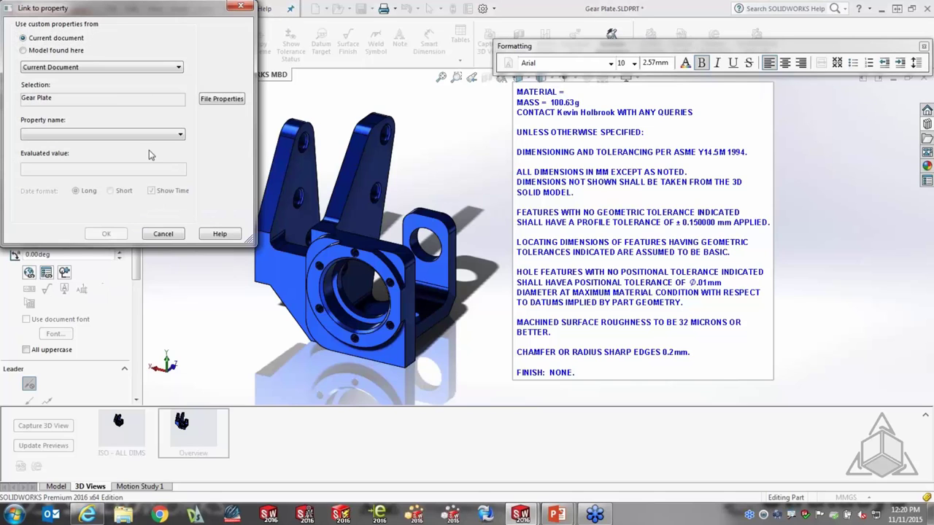
{"action": "left_click", "coordinate": [172, 135]}
{"action": "left_click", "coordinate": [36, 191]}
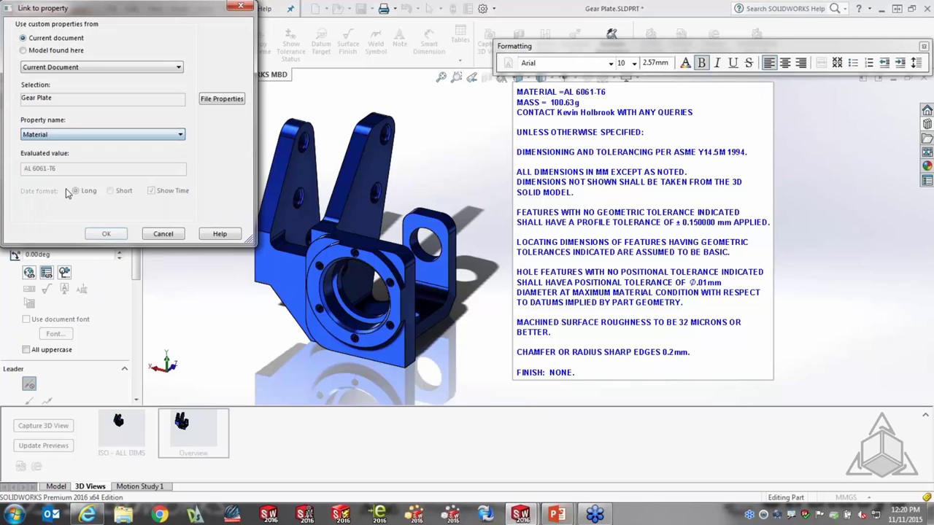
{"action": "left_click", "coordinate": [107, 234]}
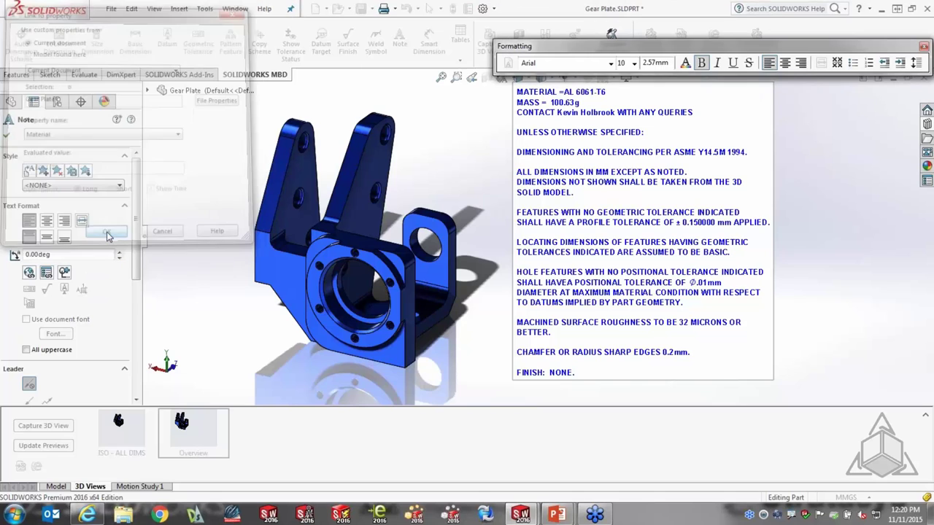
{"action": "left_click", "coordinate": [483, 124]}
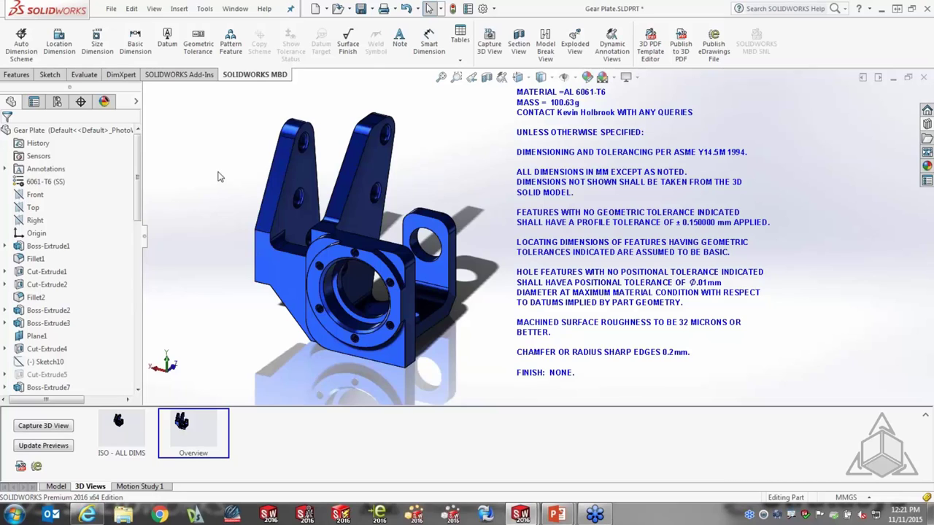
Activate the ISO - ALL DIMS 3D view and check the annotation views and table types available for the part
{"action": "left_click", "coordinate": [5, 170]}
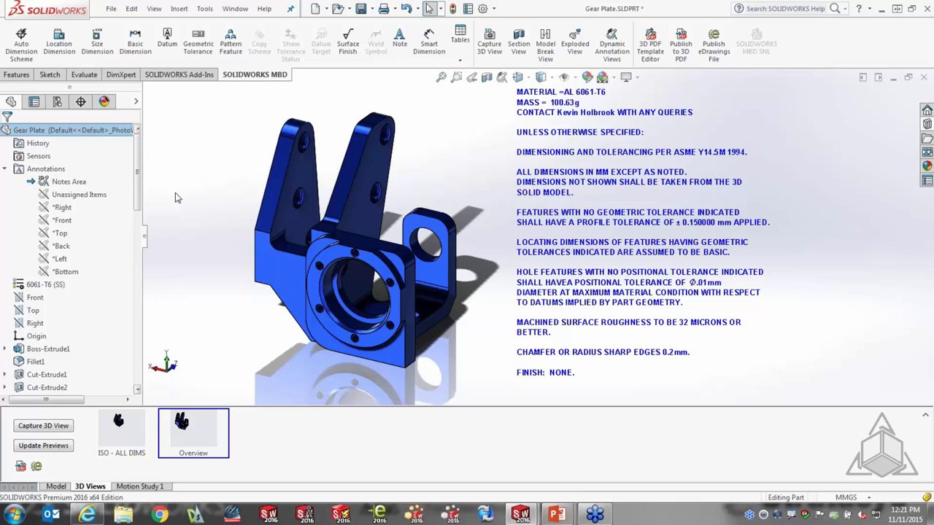
{"action": "left_click", "coordinate": [5, 169]}
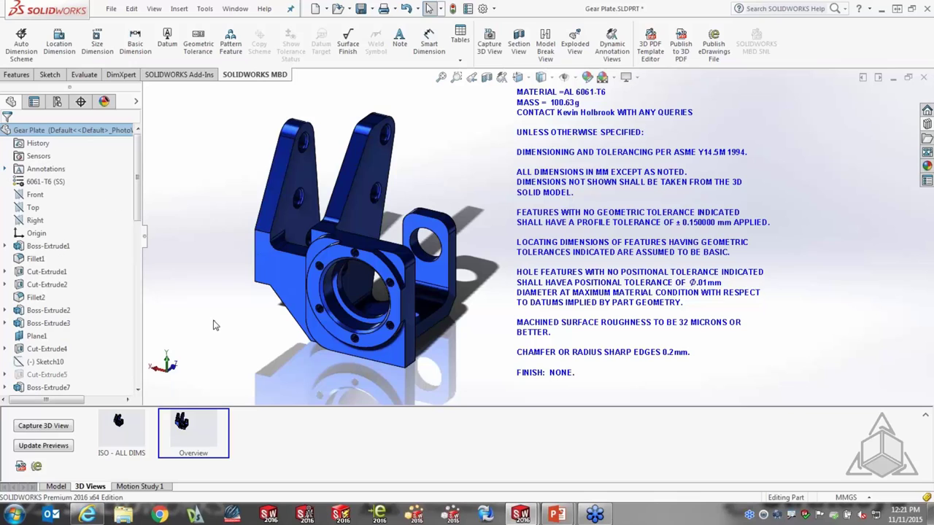
{"action": "left_click", "coordinate": [121, 430]}
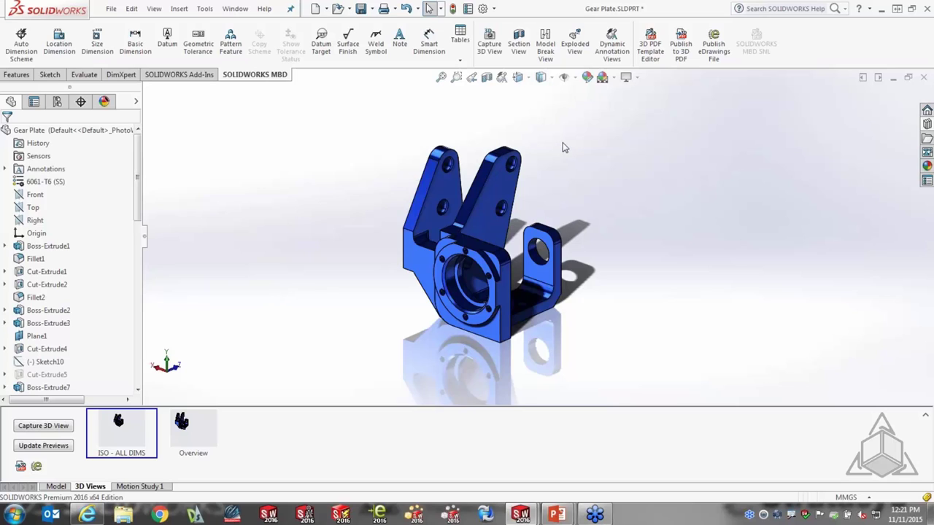
{"action": "left_click", "coordinate": [461, 64]}
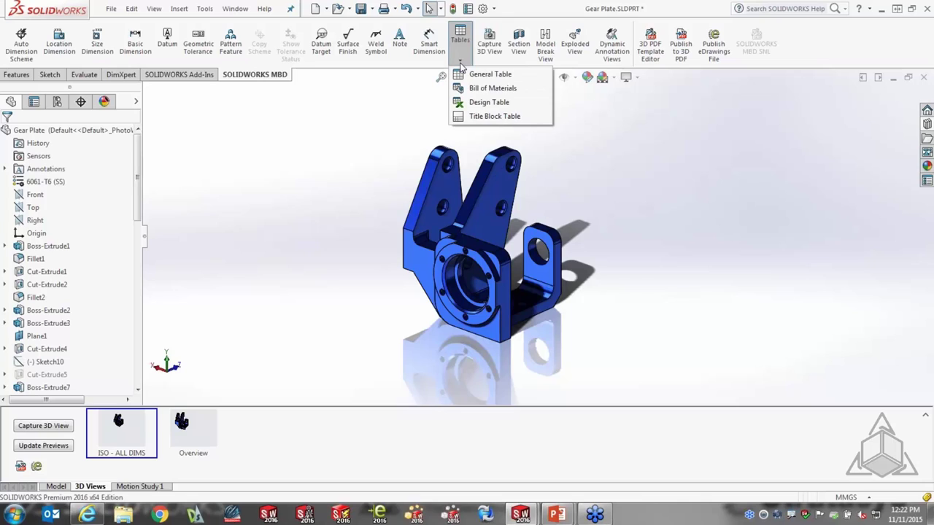
{"action": "left_click", "coordinate": [658, 166]}
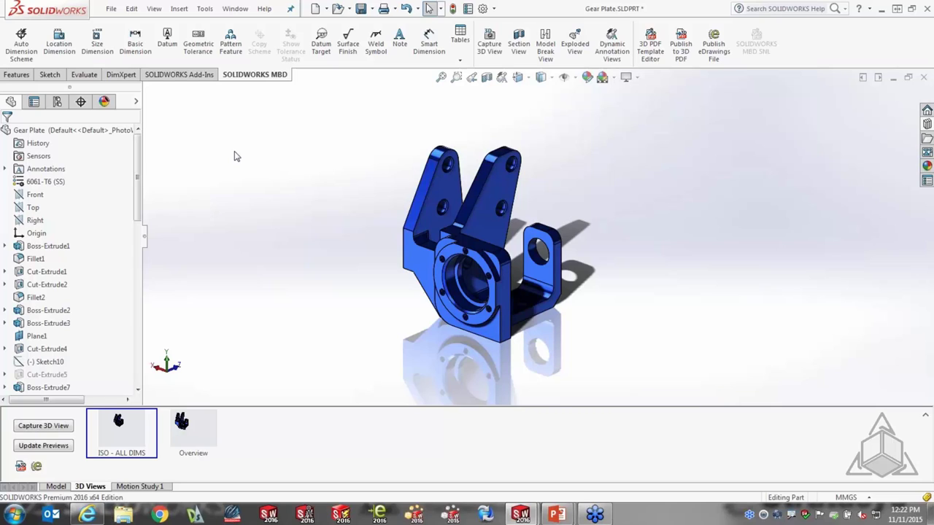
Start an Auto Dimension Scheme for a prismatic part with geometric tolerancing, using the base's underside as the primary datum
{"action": "left_click", "coordinate": [23, 42]}
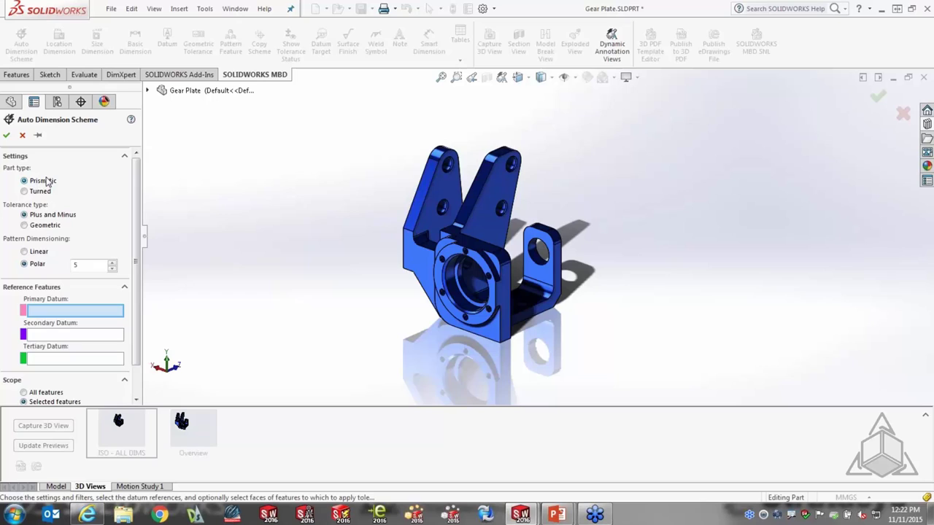
{"action": "left_click", "coordinate": [25, 225]}
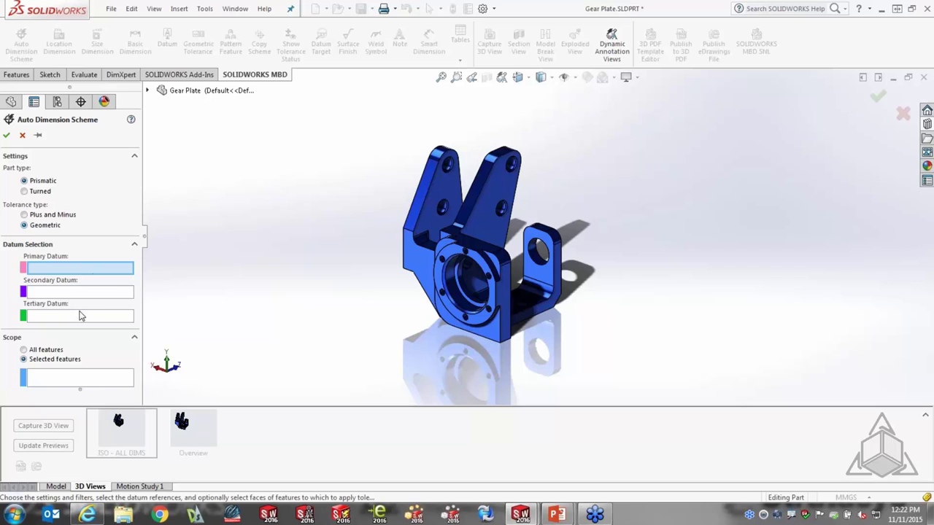
{"action": "middle_click_drag", "start_coordinate": [398, 313], "coordinate": [510, 322]}
{"action": "left_click", "coordinate": [511, 322]}
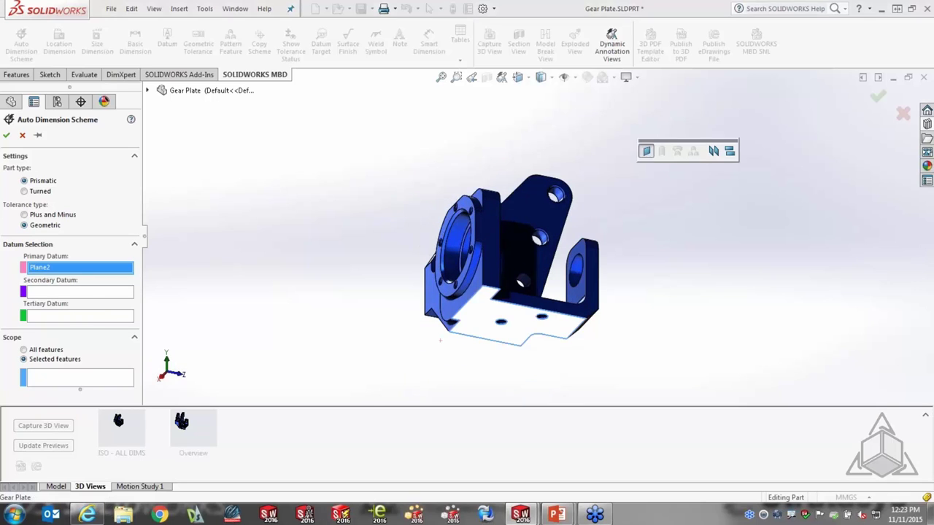
Set the cylindrical face of the large central bore as the secondary datum
{"action": "middle_click_drag", "start_coordinate": [331, 248], "coordinate": [379, 255]}
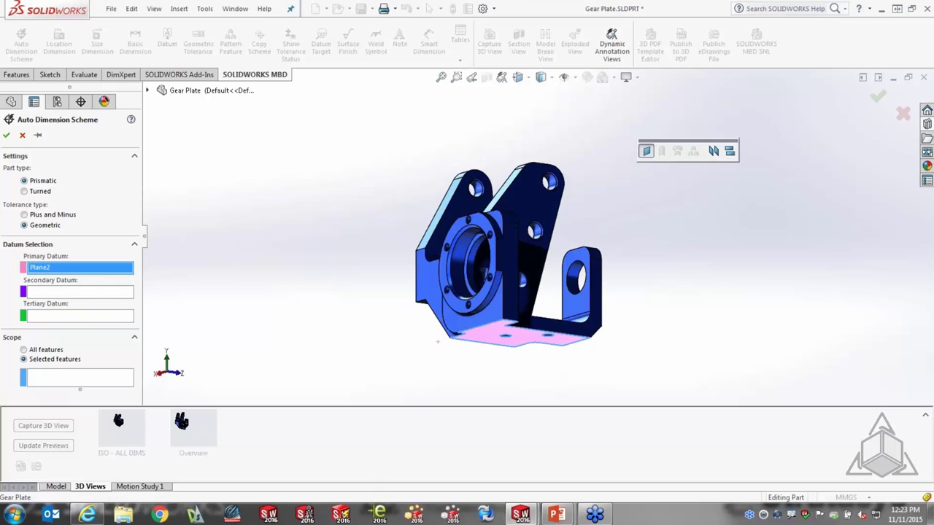
{"action": "left_click", "coordinate": [90, 292]}
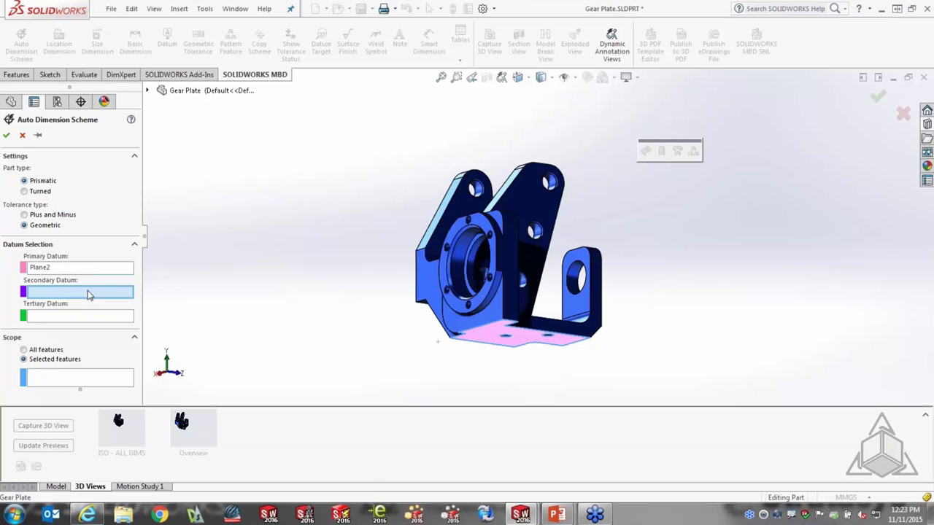
{"action": "left_click", "coordinate": [459, 248]}
{"action": "middle_click_drag", "start_coordinate": [302, 221], "coordinate": [307, 245]}
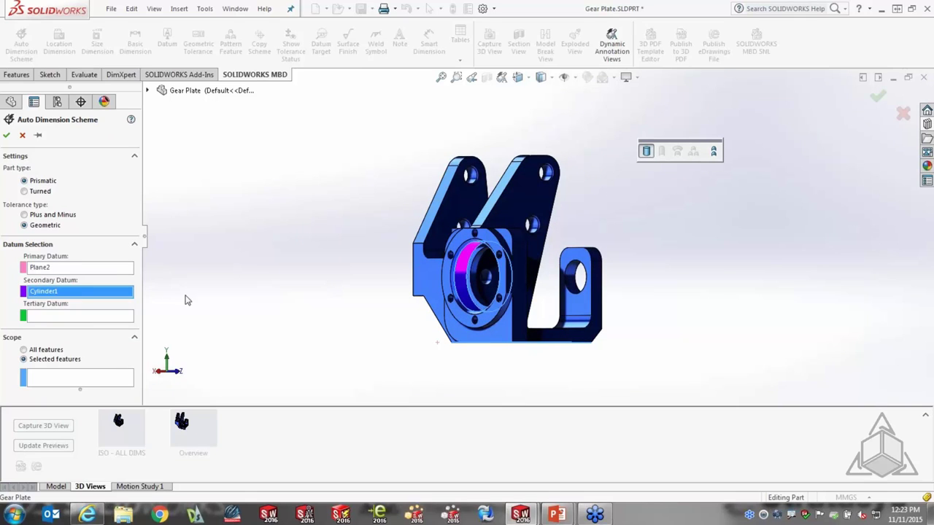
Assign the small lower hole in the inner side arm as the tertiary datum
{"action": "left_click", "coordinate": [98, 317]}
{"action": "key", "text": "ctrl+7"}
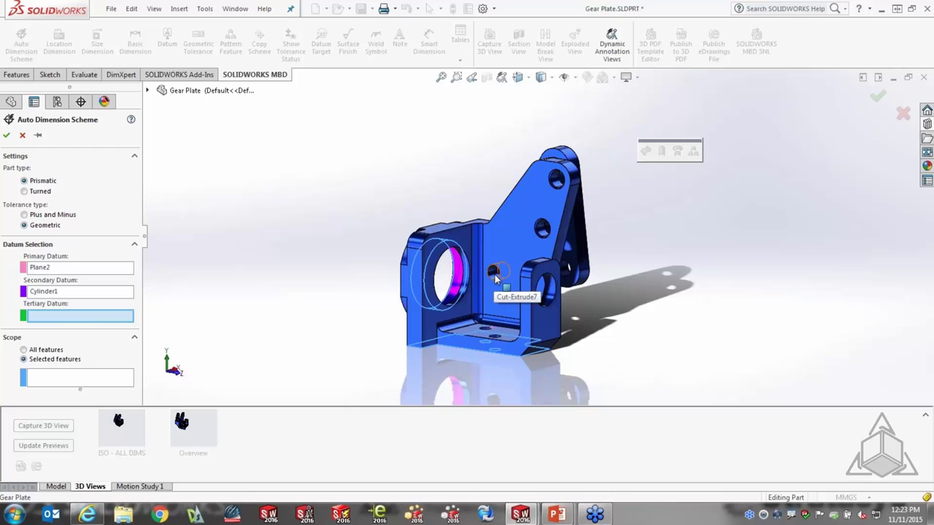
{"action": "middle_click_drag", "start_coordinate": [671, 319], "coordinate": [663, 356]}
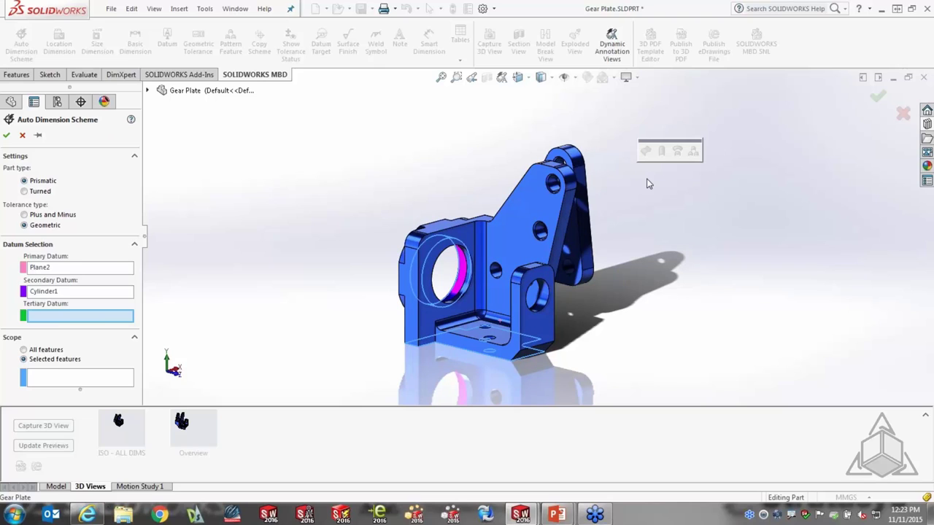
{"action": "left_click", "coordinate": [496, 271]}
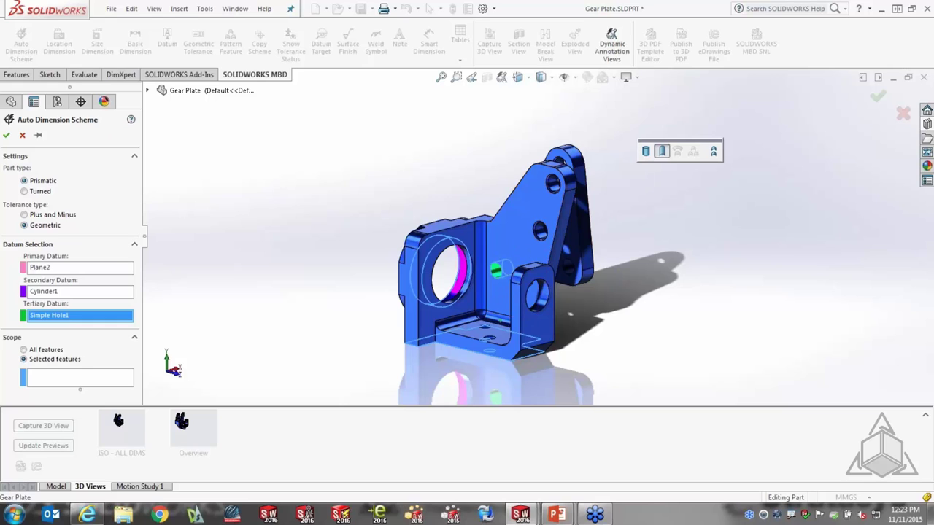
Redefine the tertiary datum as a compound hole that also includes the matching 6 mm hole in the other side arm
{"action": "middle_click_drag", "start_coordinate": [671, 285], "coordinate": [615, 293]}
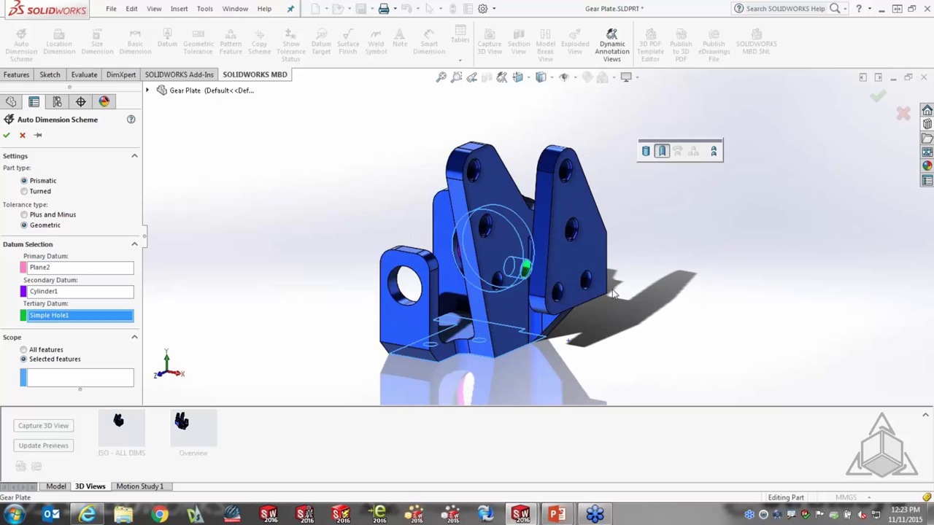
{"action": "left_click", "coordinate": [715, 153]}
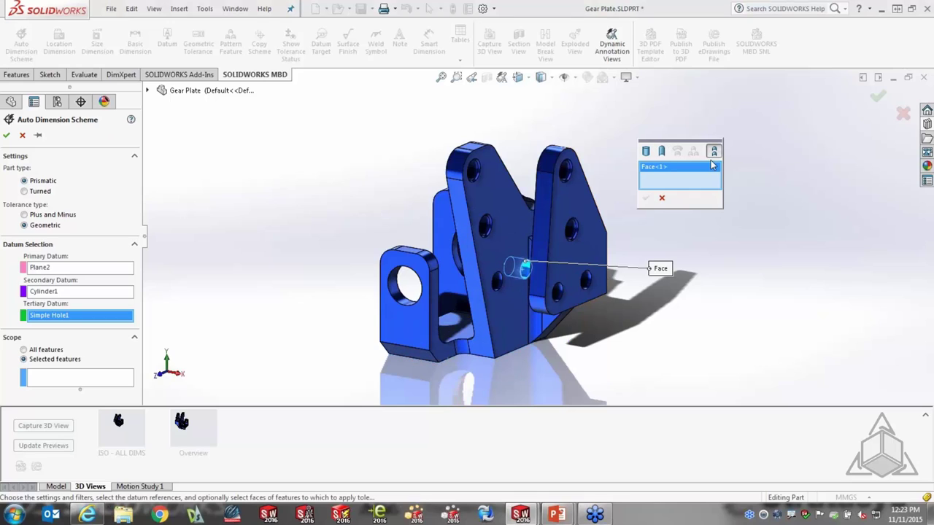
{"action": "left_click", "coordinate": [586, 283]}
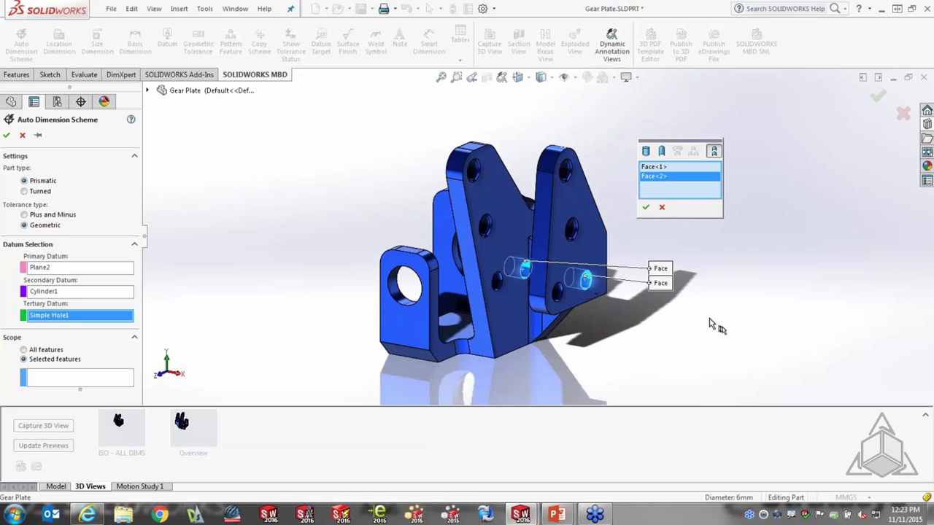
{"action": "left_click", "coordinate": [646, 207]}
Add the two-hole base pattern and the large hole in the upright tab to the scope, and generate the dimension scheme
{"action": "middle_click_drag", "start_coordinate": [625, 344], "coordinate": [707, 334]}
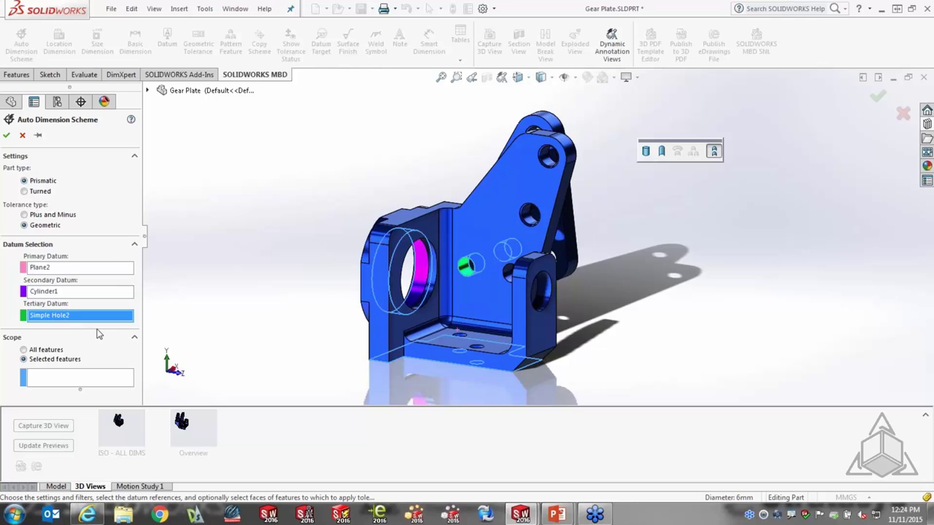
{"action": "left_click", "coordinate": [62, 379]}
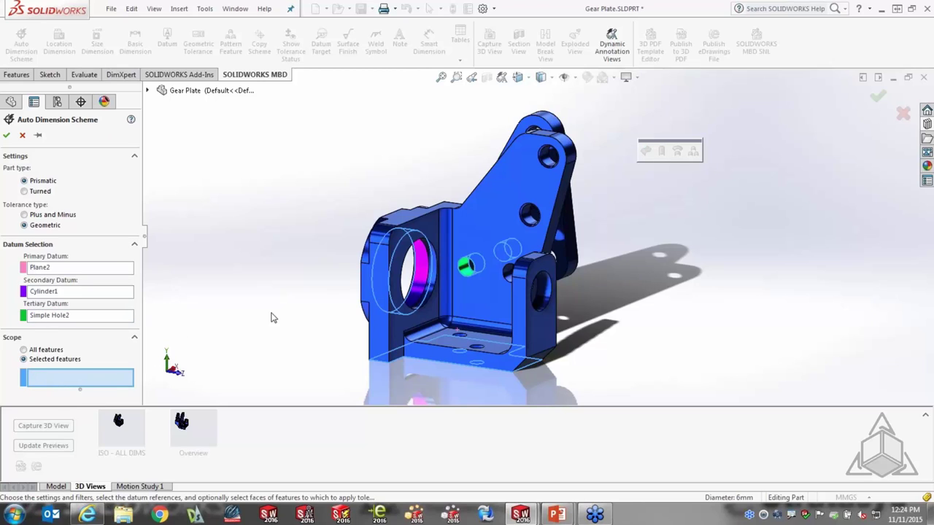
{"action": "middle_click_drag", "start_coordinate": [299, 312], "coordinate": [295, 336]}
{"action": "scroll", "coordinate": [507, 326], "scroll_direction": "up", "scroll_amount": 6}
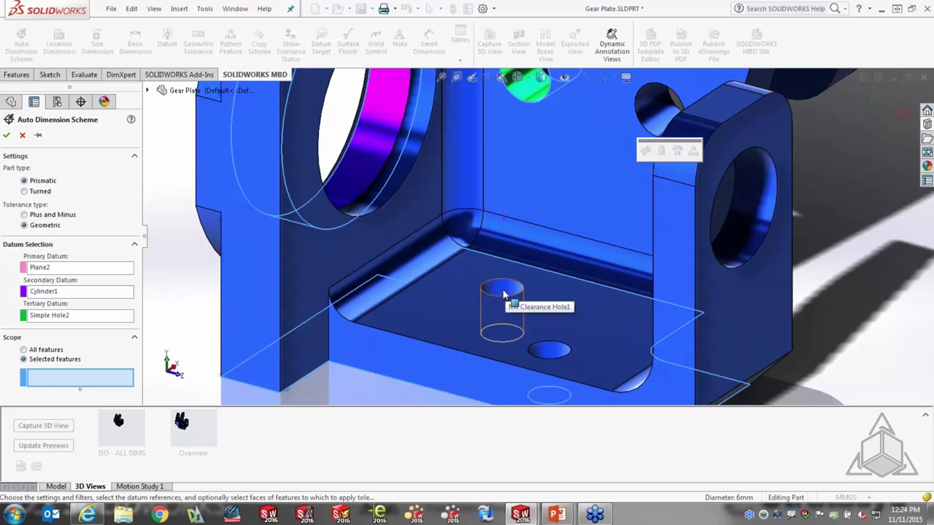
{"action": "left_click", "coordinate": [503, 294]}
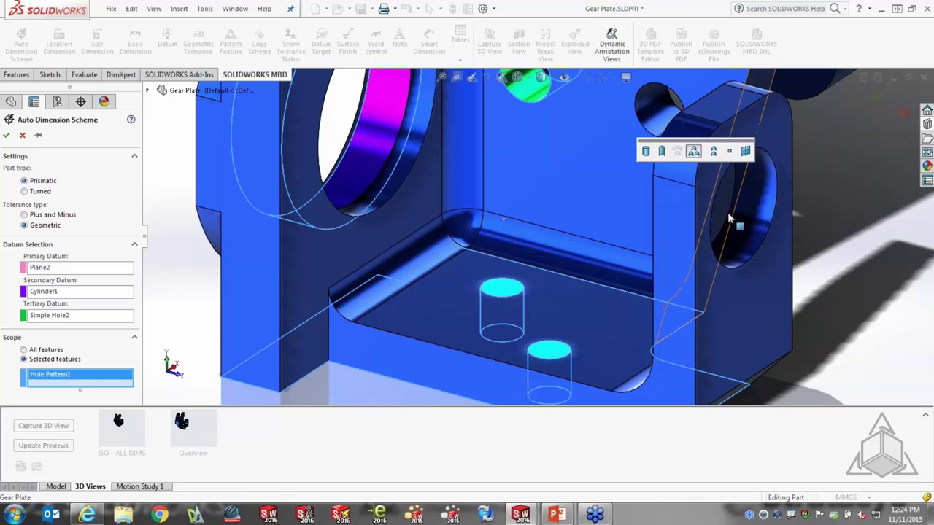
{"action": "left_click", "coordinate": [764, 204]}
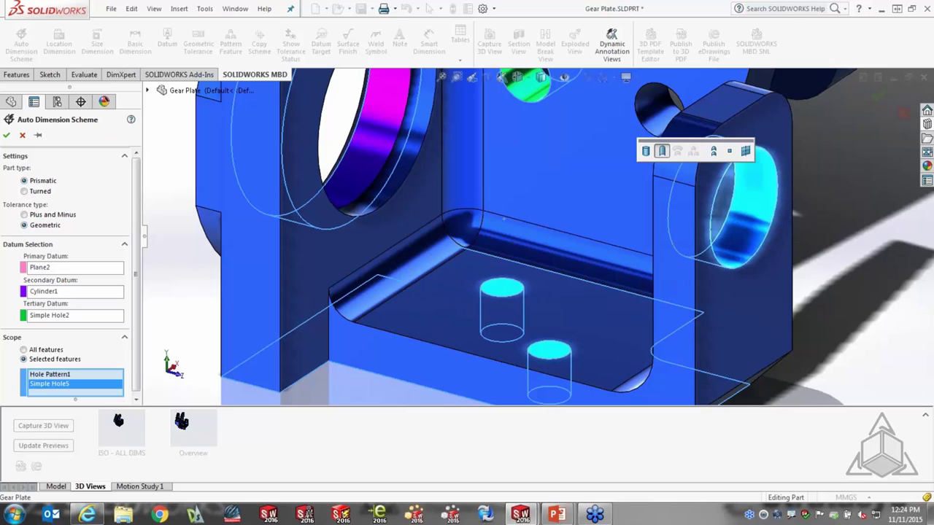
{"action": "key", "text": "f"}
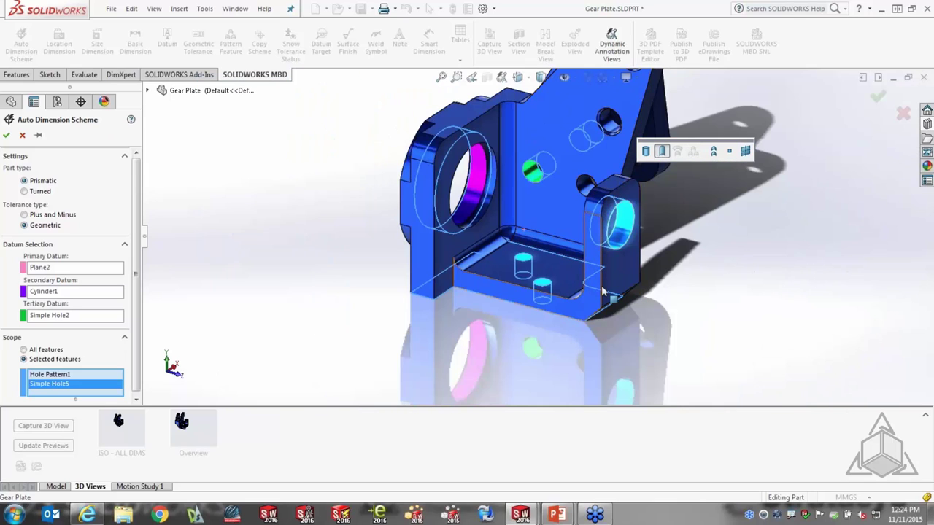
{"action": "left_click", "coordinate": [7, 135]}
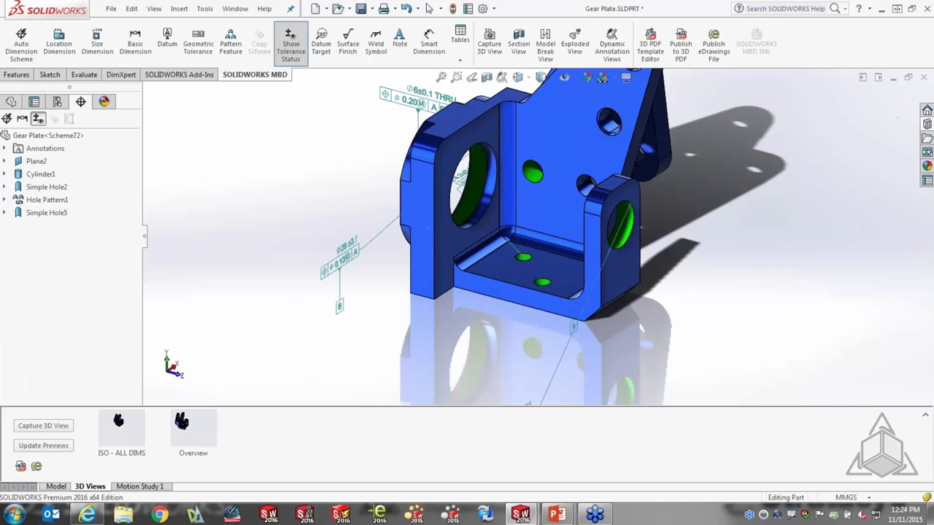
Inspect the generated dimensions, geometric tolerances and tolerance status on the part, along with the scheme's annotation views
{"action": "scroll", "coordinate": [377, 340], "scroll_direction": "up", "scroll_amount": 3}
{"action": "mouse_move", "coordinate": [377, 340]}
{"action": "middle_mouse_down"}
{"action": "mouse_move", "coordinate": [416, 346]}
{"action": "mouse_move", "coordinate": [436, 328]}
{"action": "mouse_move", "coordinate": [483, 317]}
{"action": "mouse_move", "coordinate": [445, 315]}
{"action": "middle_mouse_up"}
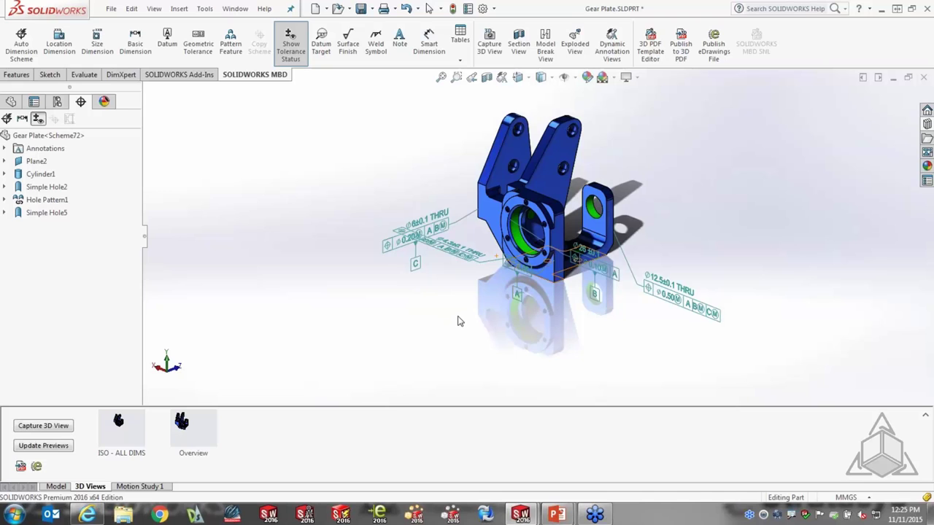
{"action": "mouse_move", "coordinate": [456, 335]}
{"action": "middle_mouse_down"}
{"action": "mouse_move", "coordinate": [413, 323]}
{"action": "mouse_move", "coordinate": [389, 347]}
{"action": "mouse_move", "coordinate": [401, 350]}
{"action": "mouse_move", "coordinate": [410, 339]}
{"action": "mouse_move", "coordinate": [386, 338]}
{"action": "mouse_move", "coordinate": [446, 342]}
{"action": "middle_mouse_up"}
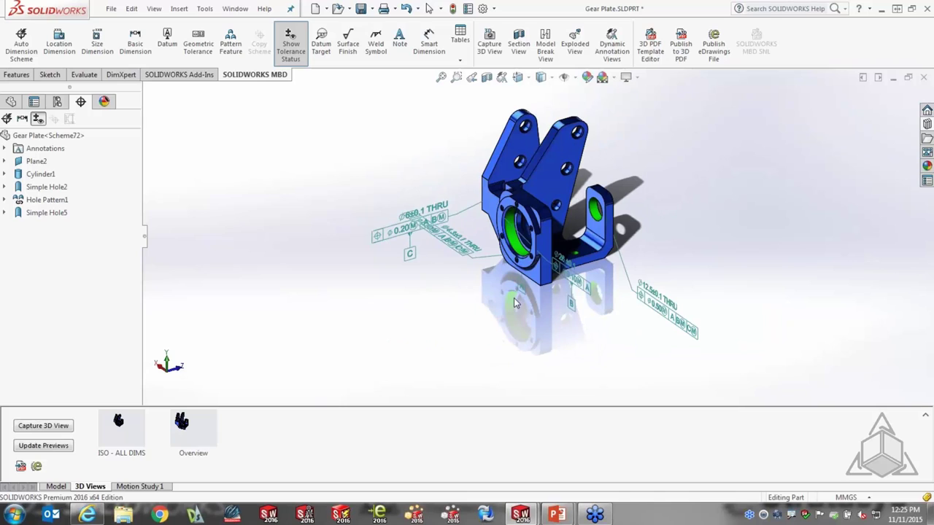
{"action": "left_click", "coordinate": [295, 58]}
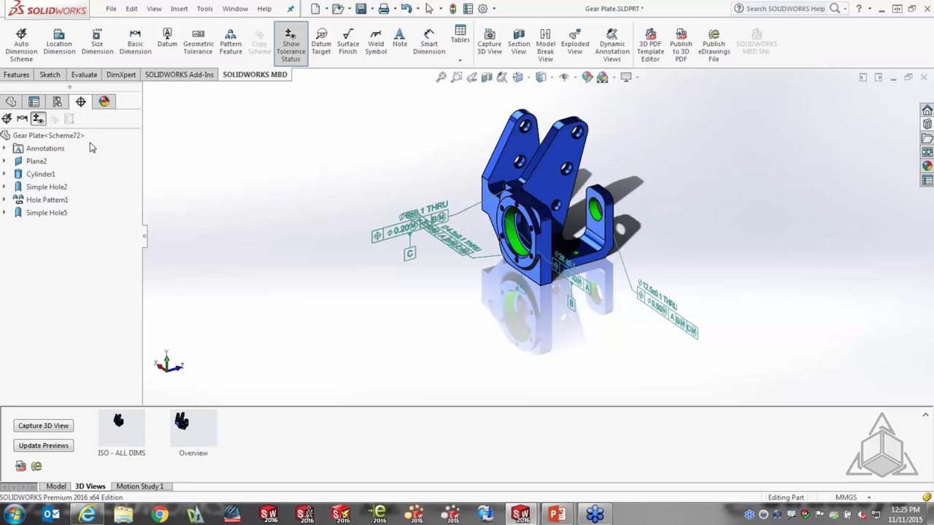
{"action": "left_click", "coordinate": [6, 149]}
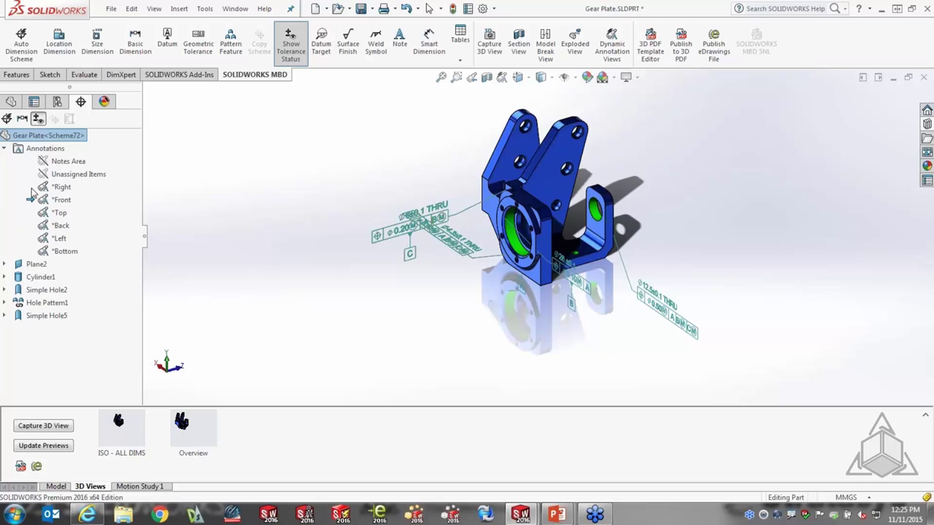
{"action": "left_click", "coordinate": [4, 148]}
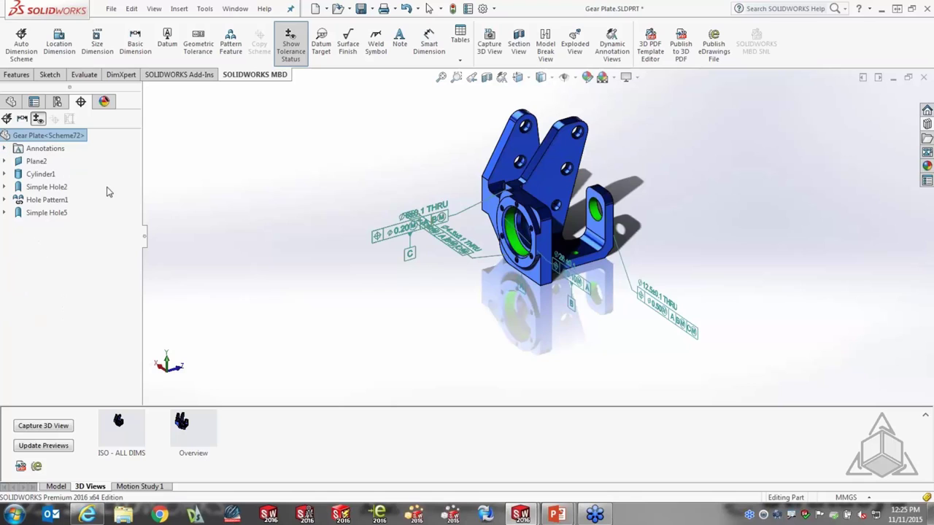
Highlight each DimXpert feature of the scheme on the model and examine the datum and flatness tolerance attached to Plane2
{"action": "left_click", "coordinate": [35, 164]}
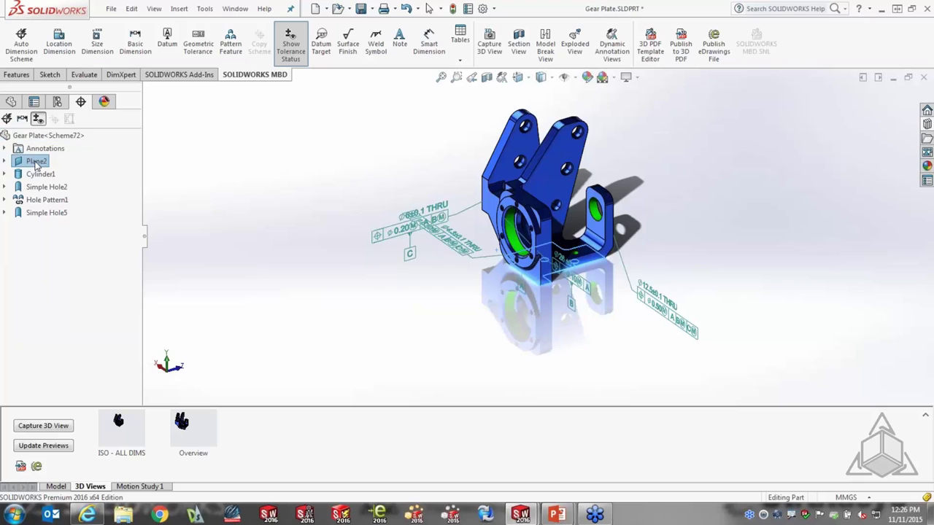
{"action": "left_click", "coordinate": [38, 174]}
{"action": "left_click", "coordinate": [40, 188]}
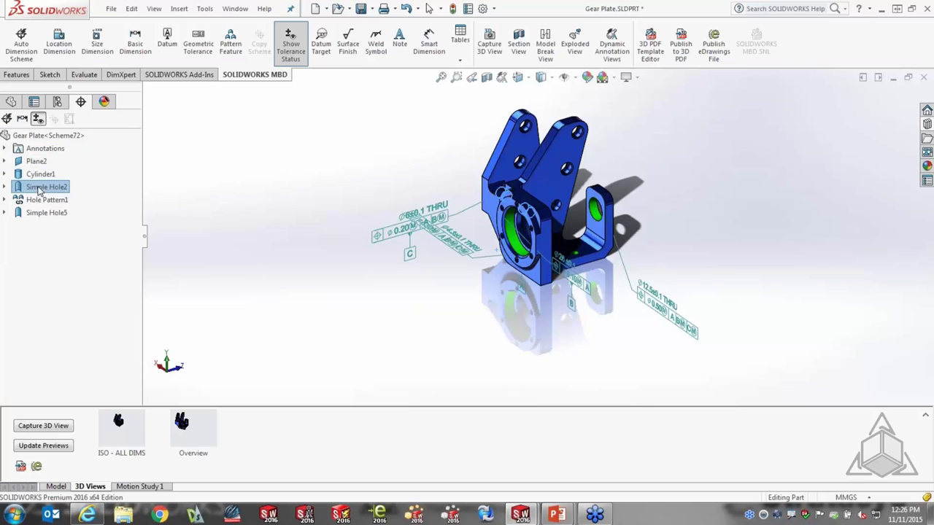
{"action": "left_click", "coordinate": [40, 201]}
{"action": "left_click", "coordinate": [37, 213]}
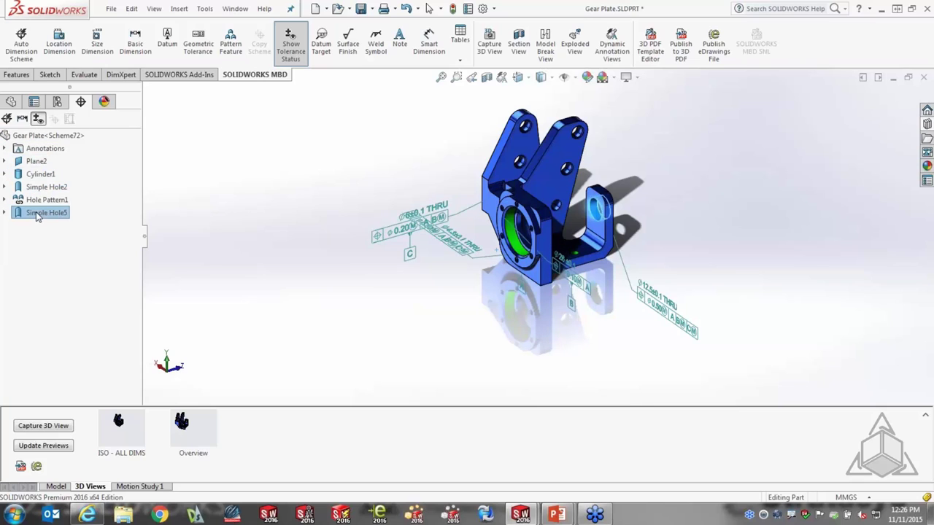
{"action": "left_click", "coordinate": [4, 161]}
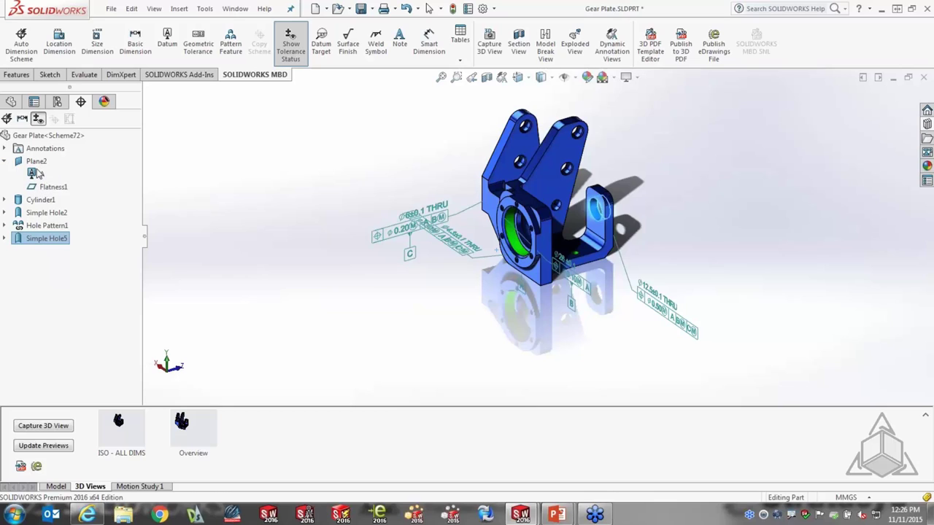
{"action": "left_click", "coordinate": [35, 173]}
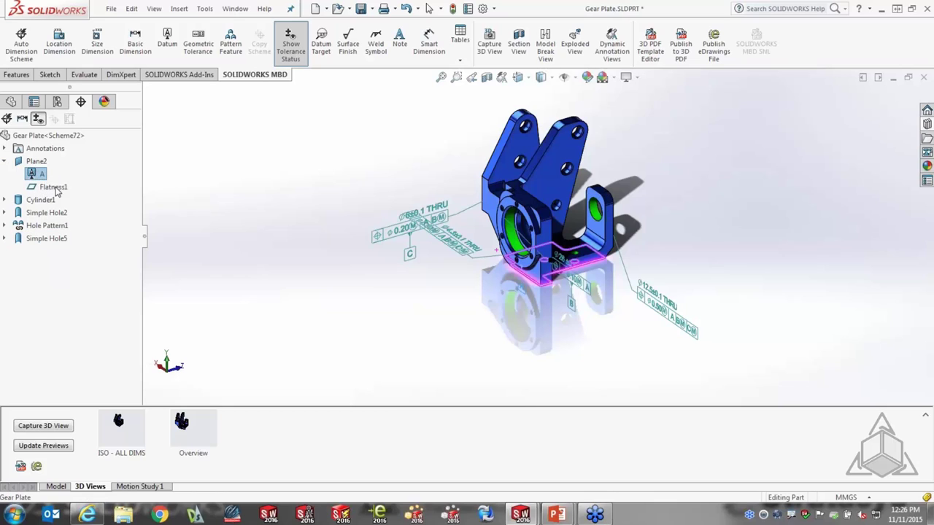
{"action": "left_click", "coordinate": [55, 188]}
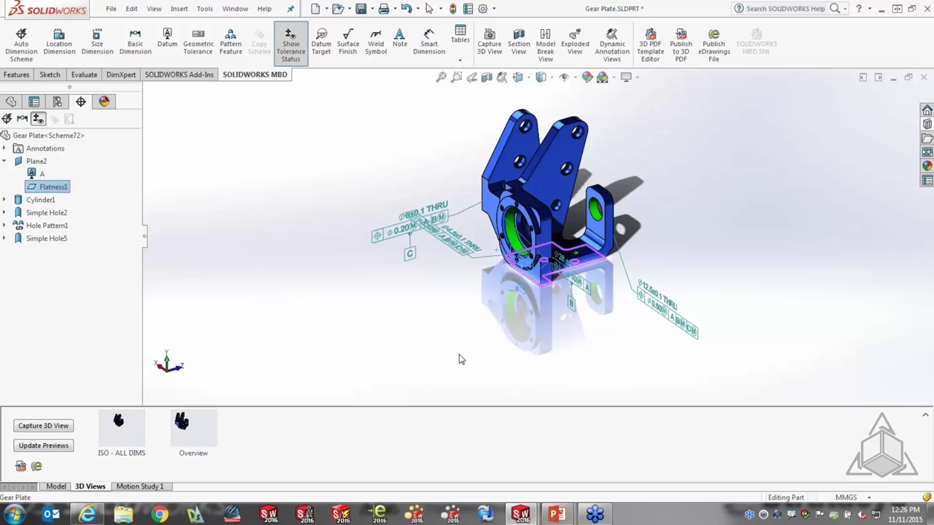
Examine the datum, diameter and position tolerance attached to Cylinder1 in the scheme
{"action": "middle_click_drag", "start_coordinate": [461, 358], "coordinate": [464, 306]}
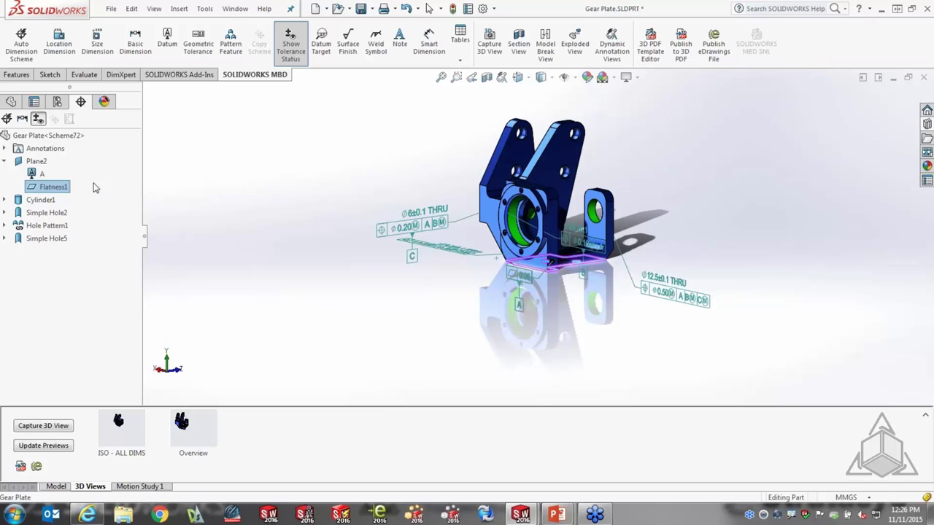
{"action": "left_click", "coordinate": [6, 162]}
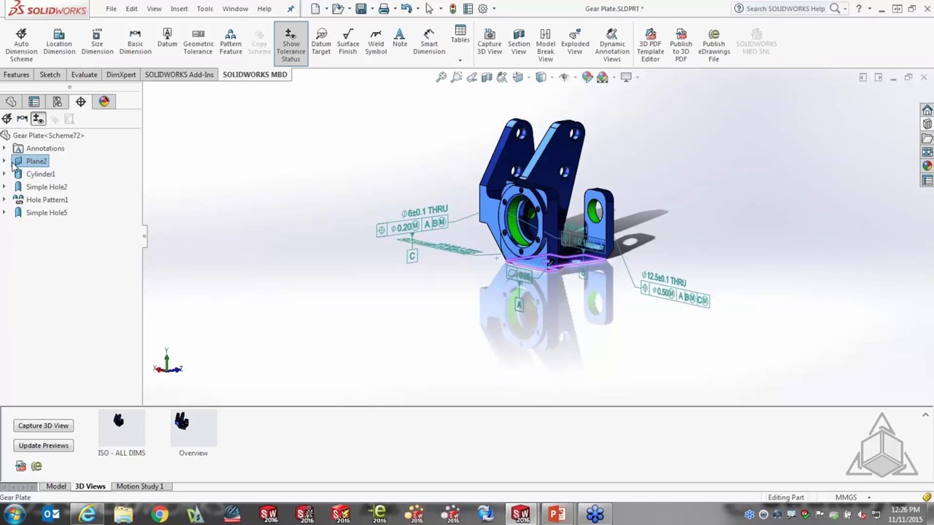
{"action": "left_click", "coordinate": [5, 175]}
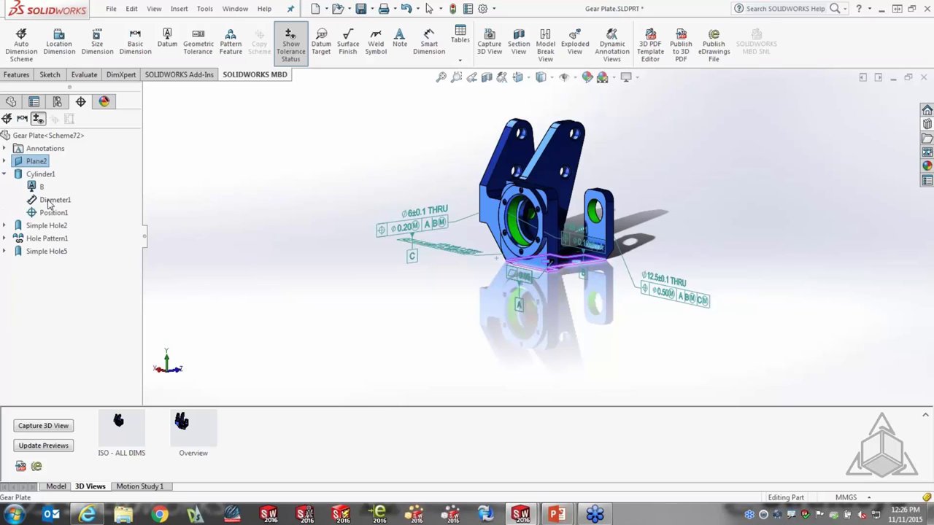
{"action": "left_click", "coordinate": [5, 174]}
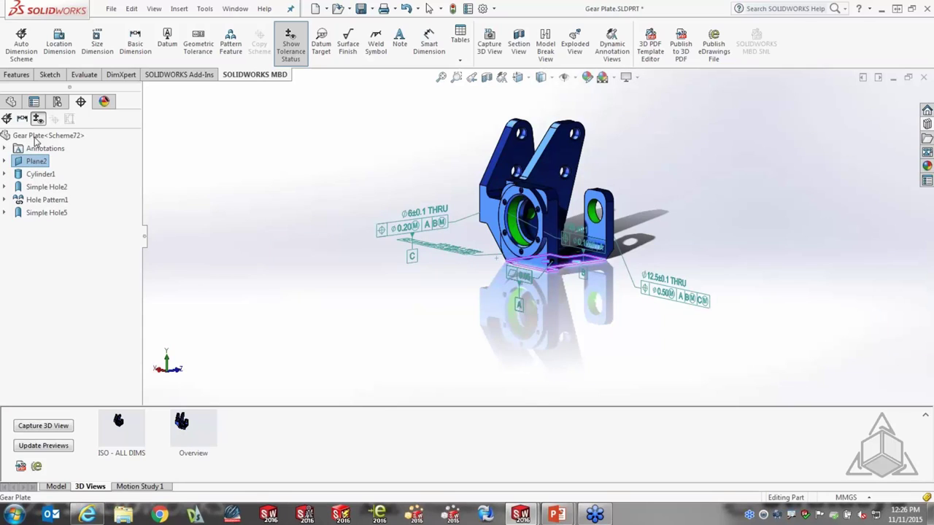
Switch the DimXpert scheme's tree display to the annotation-based tree
{"action": "right_click", "coordinate": [35, 137]}
{"action": "mouse_move", "coordinate": [76, 191]}
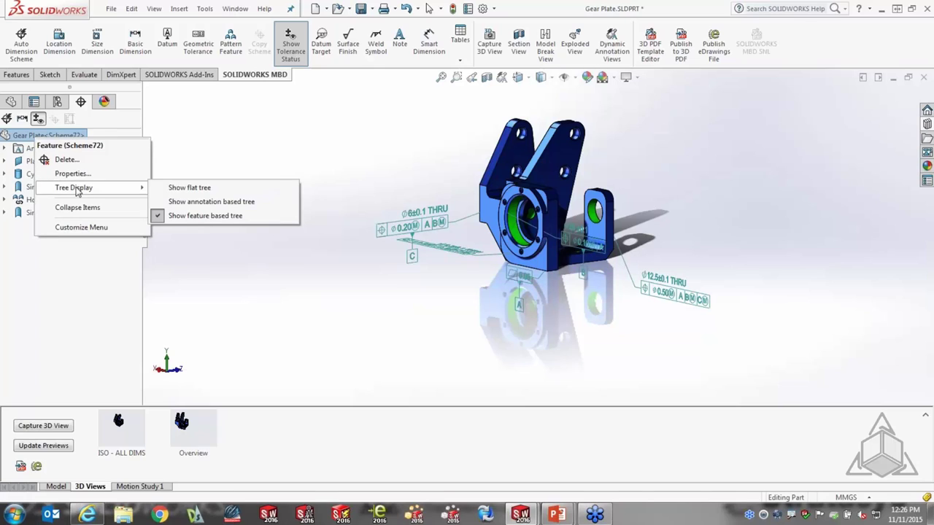
{"action": "left_click", "coordinate": [224, 206]}
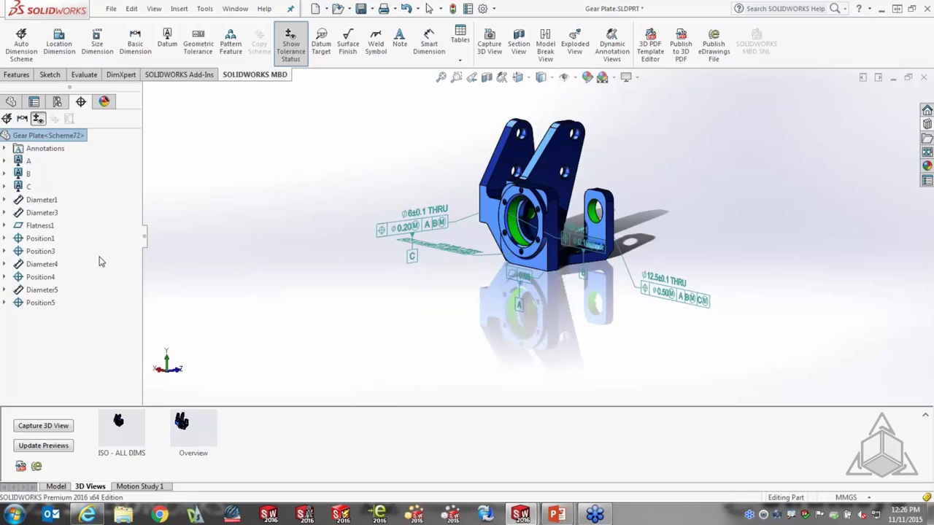
Activate the *Top annotation view and reorient the model to it
{"action": "left_click", "coordinate": [5, 148]}
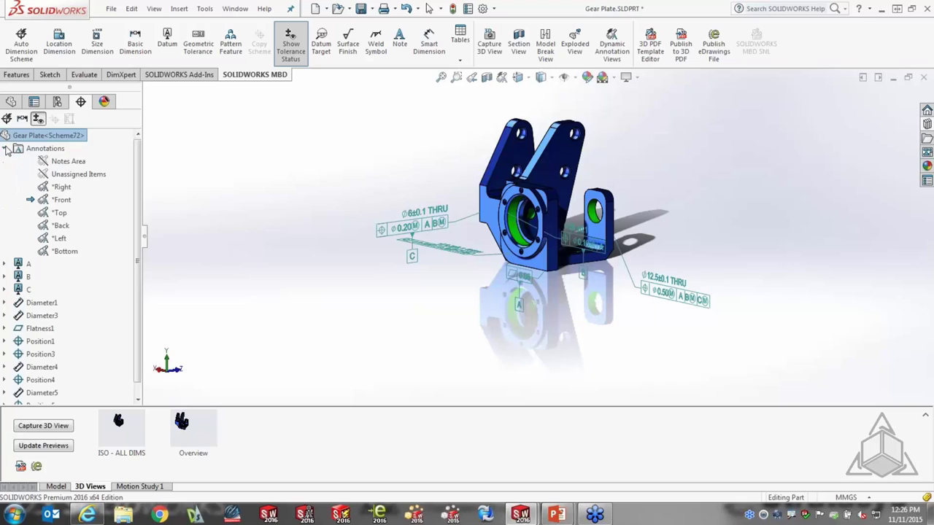
{"action": "left_click", "coordinate": [58, 214]}
{"action": "right_click", "coordinate": [58, 216]}
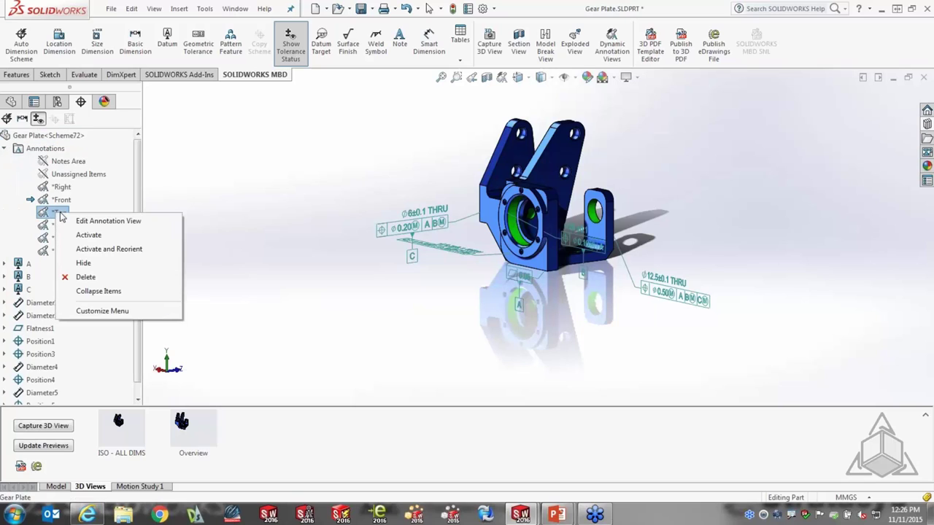
{"action": "left_click", "coordinate": [127, 250]}
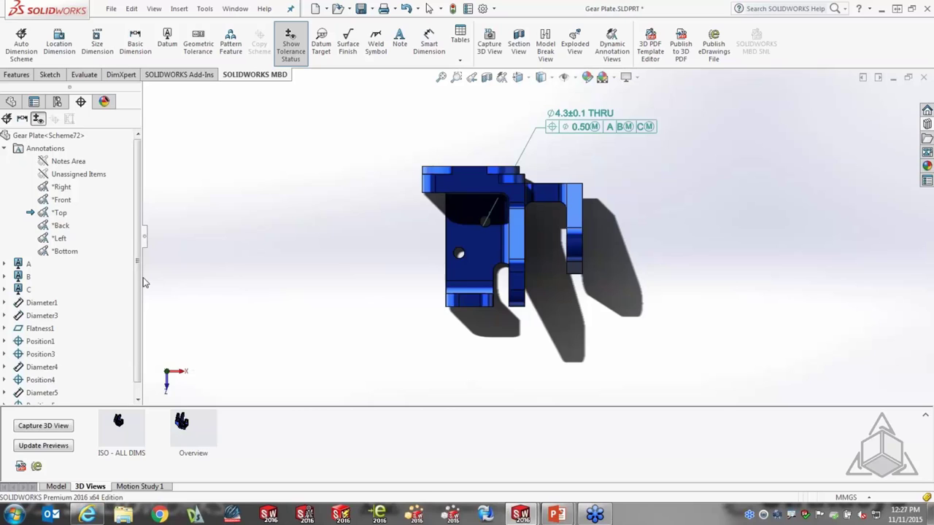
Recreate the basic dimensions for Position5, the position tolerance of the two-hole base pattern
{"action": "scroll", "coordinate": [146, 319], "scroll_direction": "down", "scroll_amount": 1}
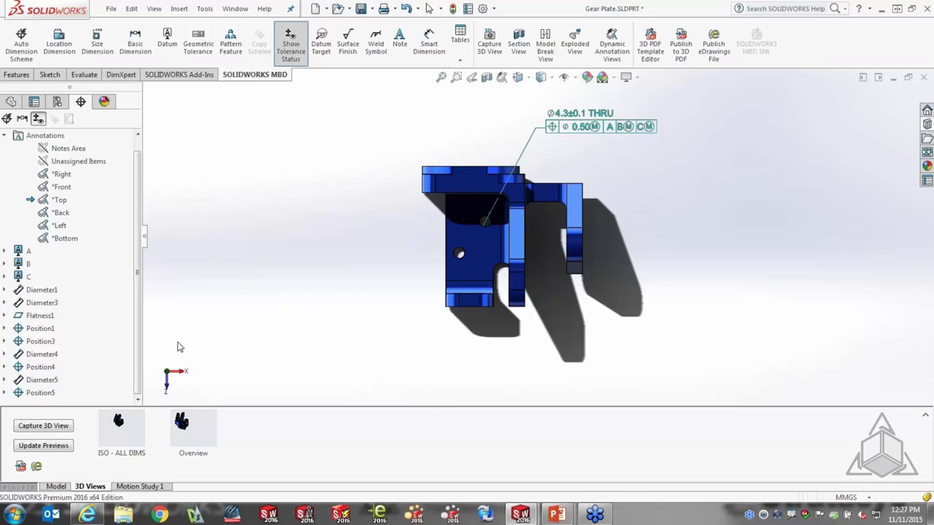
{"action": "left_click", "coordinate": [42, 394]}
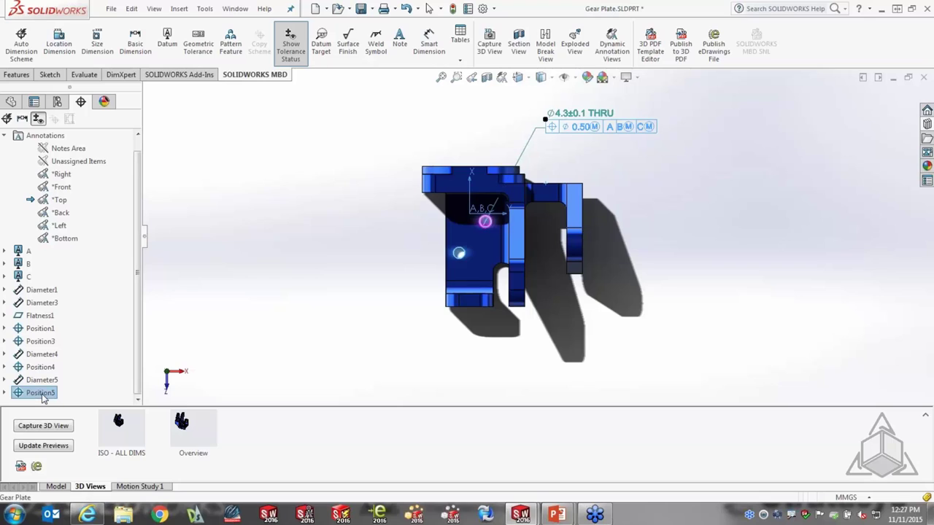
{"action": "right_click", "coordinate": [41, 395]}
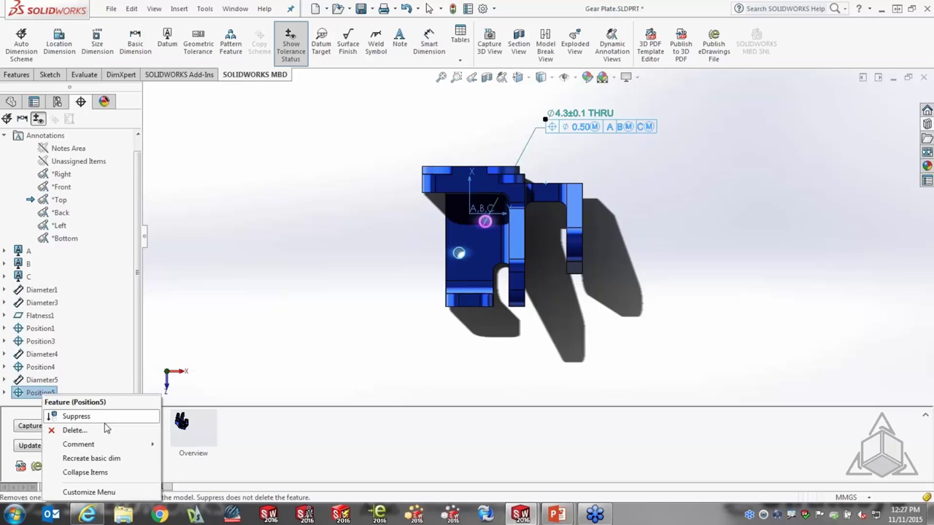
{"action": "left_click", "coordinate": [95, 458]}
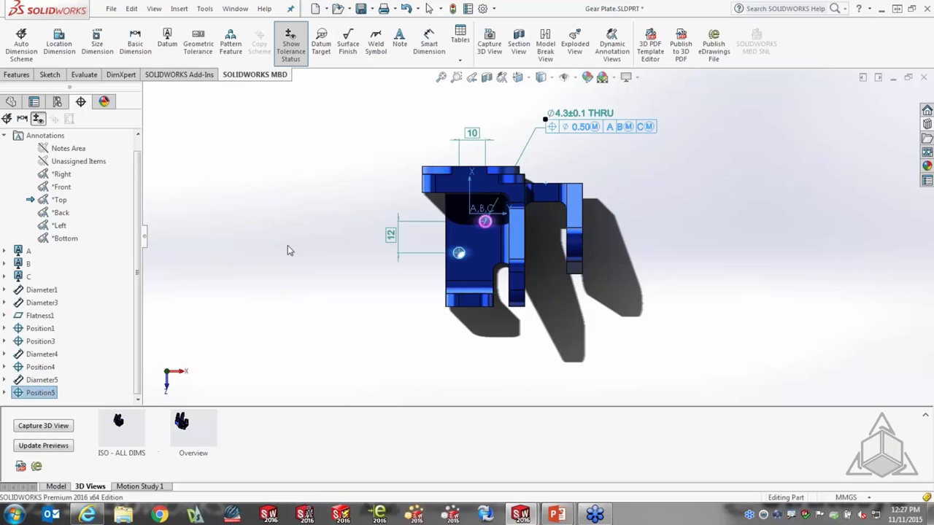
{"action": "left_click", "coordinate": [287, 250]}
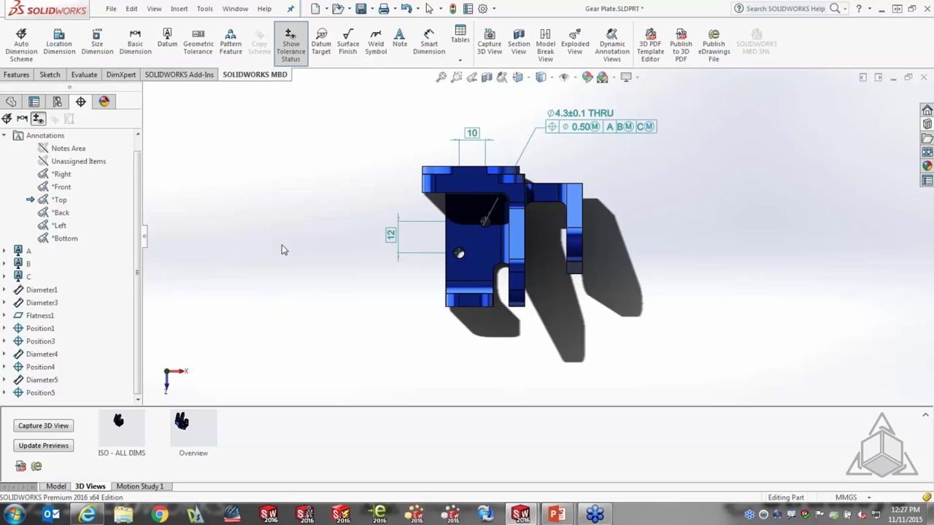
Move the 3 mm and 4 mm basic dimensions of the base holes to the *Top annotation view
{"action": "mouse_move", "coordinate": [384, 308]}
{"action": "middle_mouse_down"}
{"action": "mouse_move", "coordinate": [375, 287]}
{"action": "mouse_move", "coordinate": [409, 192]}
{"action": "mouse_move", "coordinate": [477, 125]}
{"action": "middle_mouse_up"}
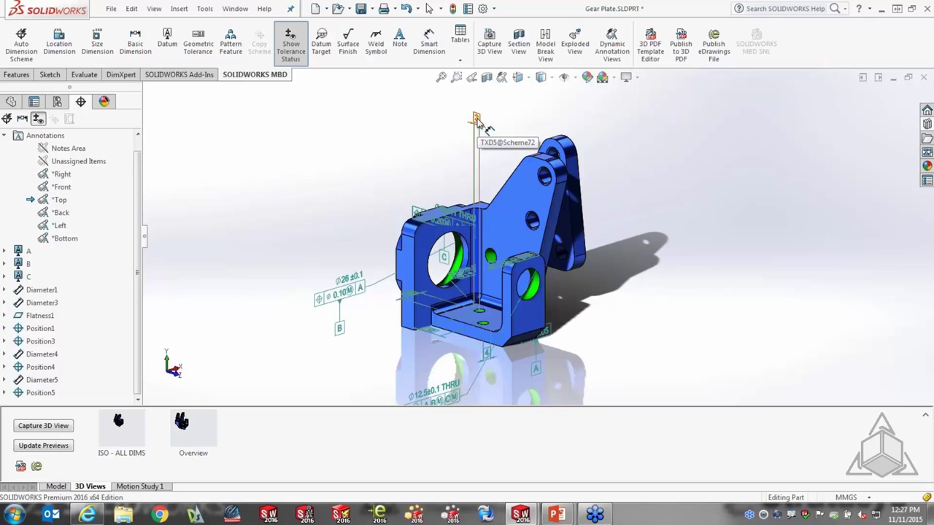
{"action": "left_click", "coordinate": [478, 122]}
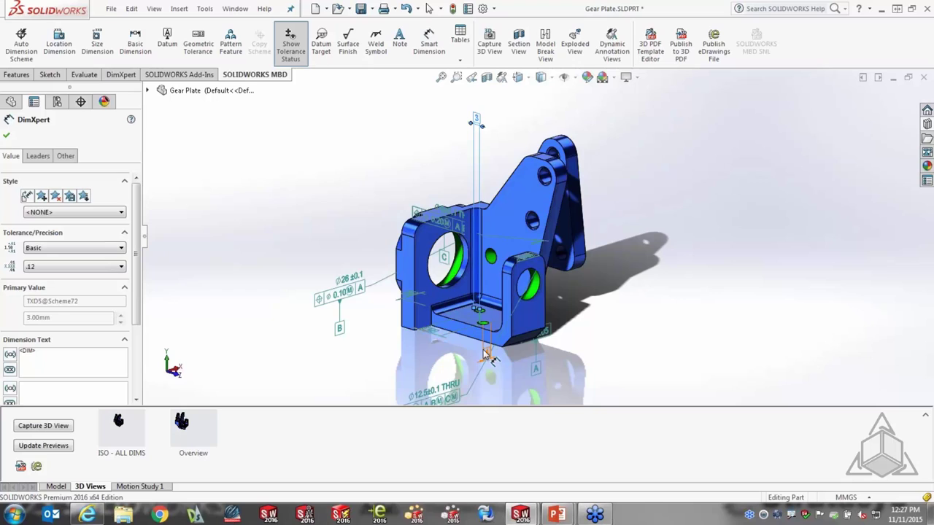
{"action": "left_click", "coordinate": [484, 354]}
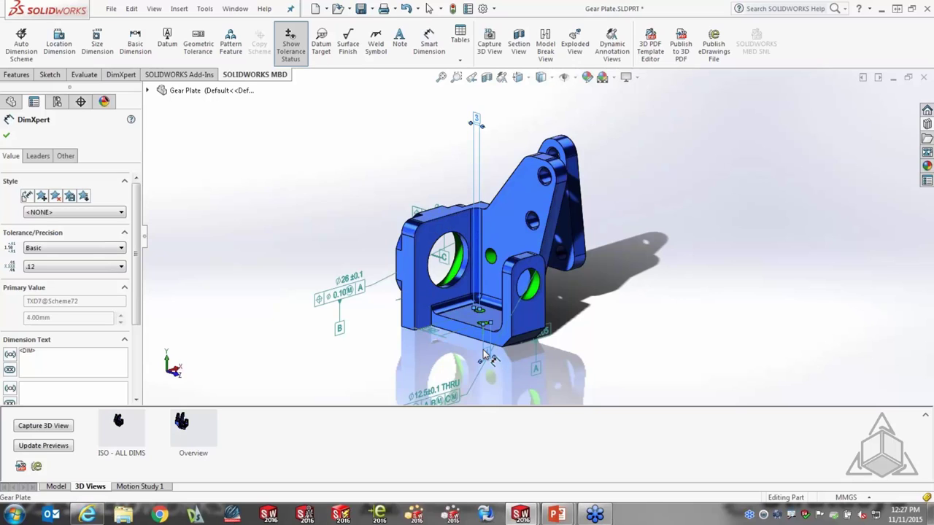
{"action": "left_click", "coordinate": [484, 355]}
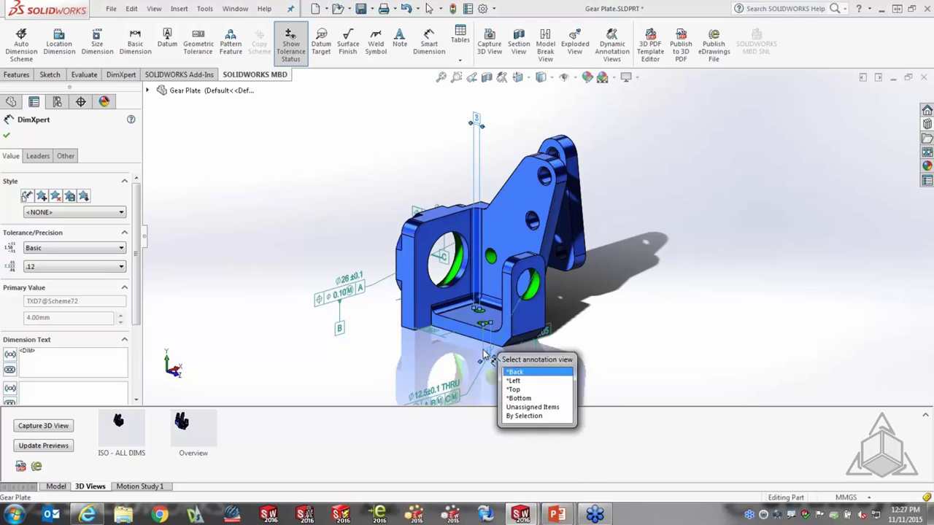
{"action": "key", "text": "Down"}
{"action": "key", "text": "Down"}
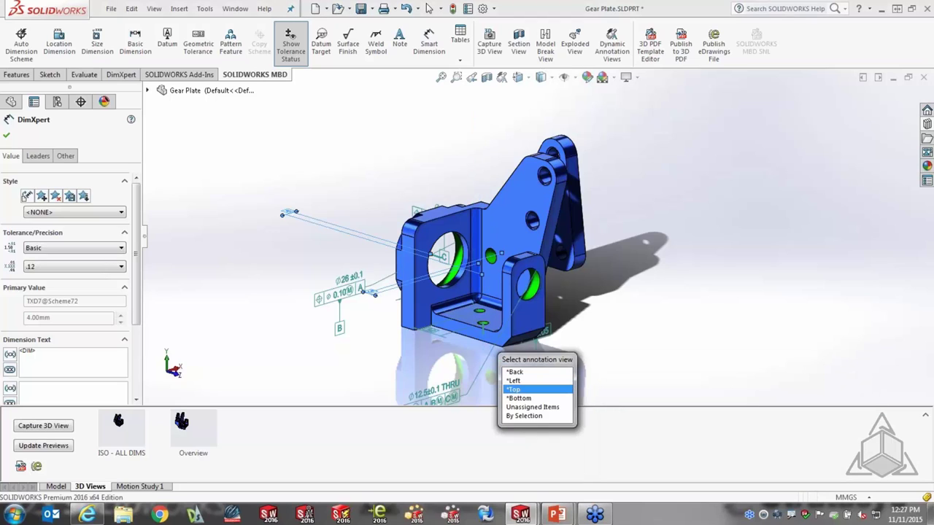
{"action": "key", "text": "Return"}
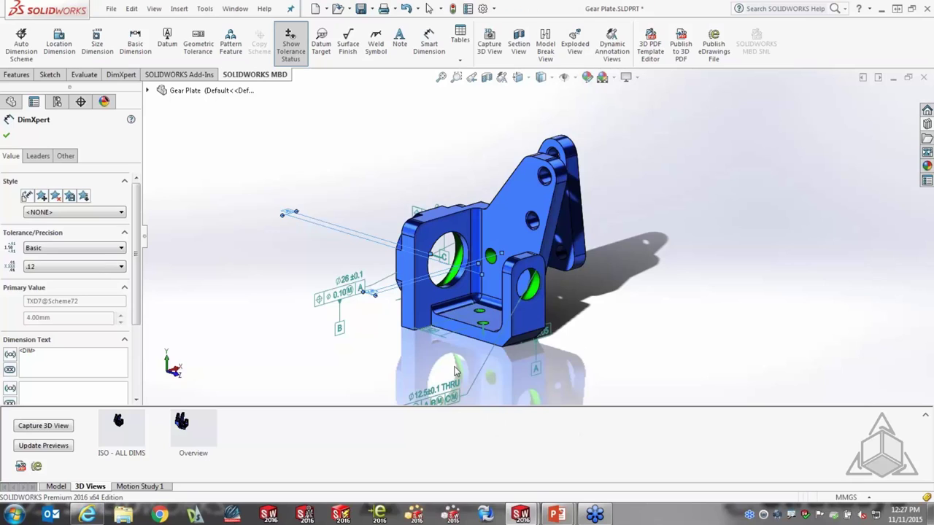
{"action": "left_click", "coordinate": [397, 358]}
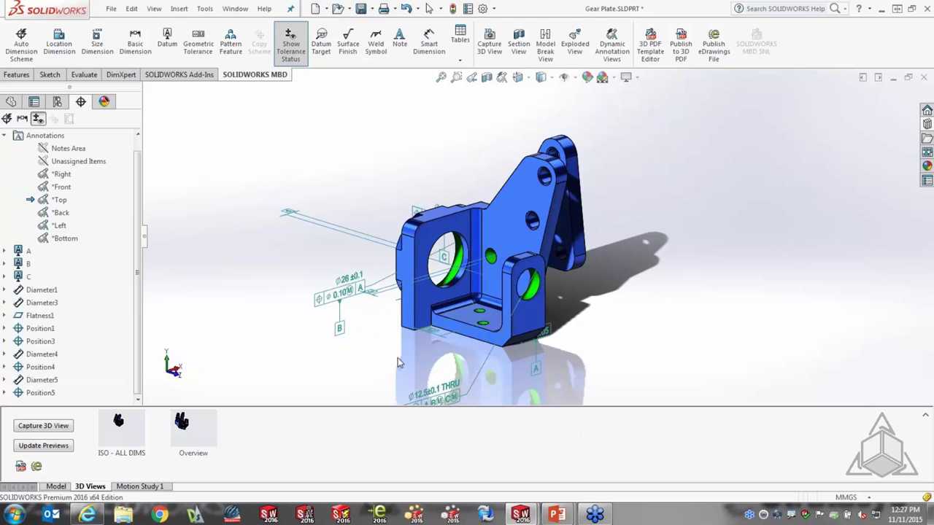
Reorient the model to the *Top annotation view and place the 4 mm basic dimension beside the 10 mm one, close to the part
{"action": "right_click", "coordinate": [58, 199]}
{"action": "left_click", "coordinate": [83, 218]}
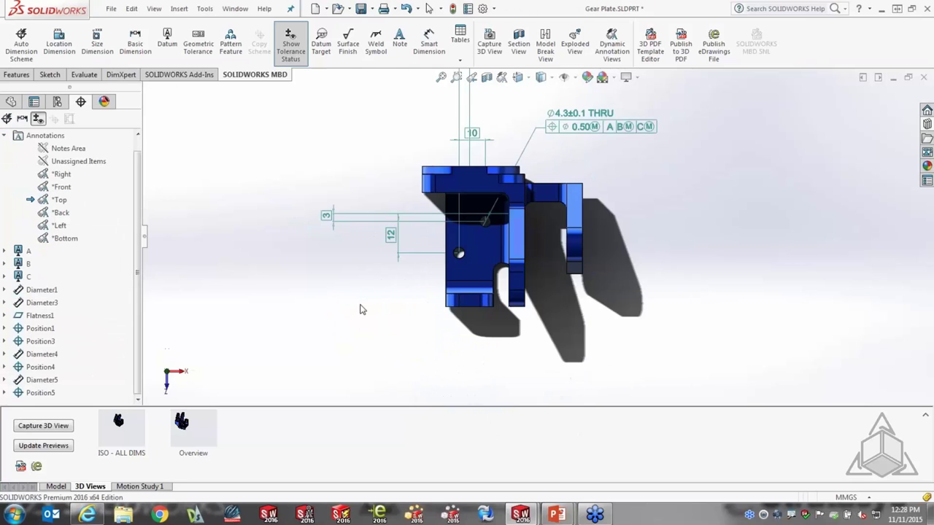
{"action": "scroll", "coordinate": [481, 102], "scroll_direction": "down", "scroll_amount": 3}
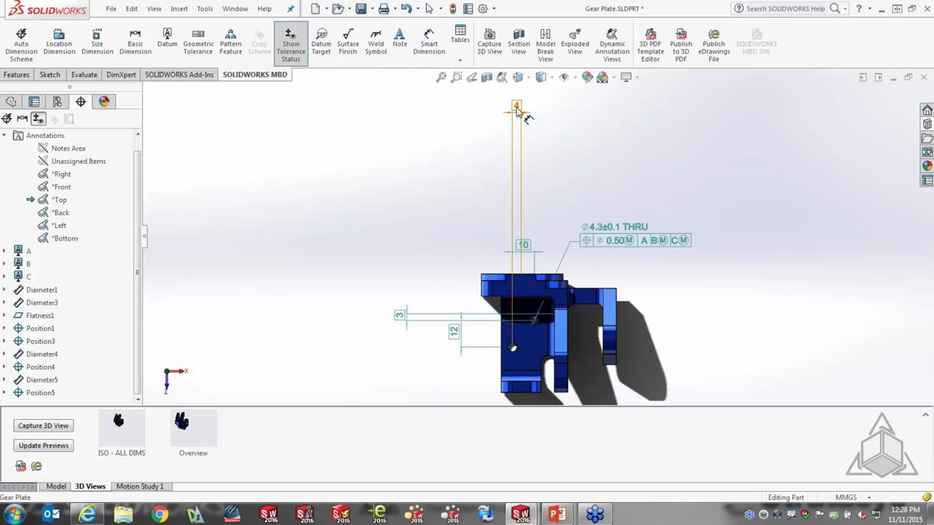
{"action": "left_click_drag", "start_coordinate": [523, 113], "coordinate": [467, 259]}
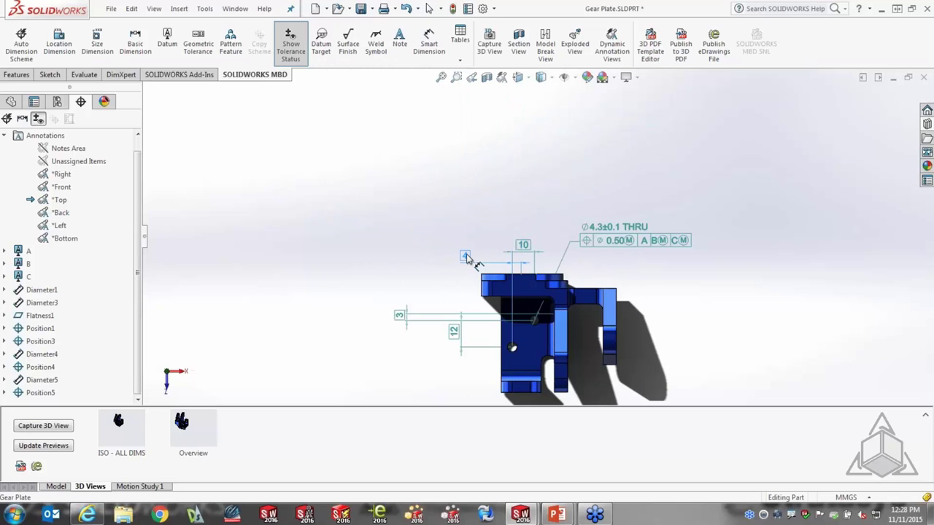
{"action": "left_click", "coordinate": [408, 377]}
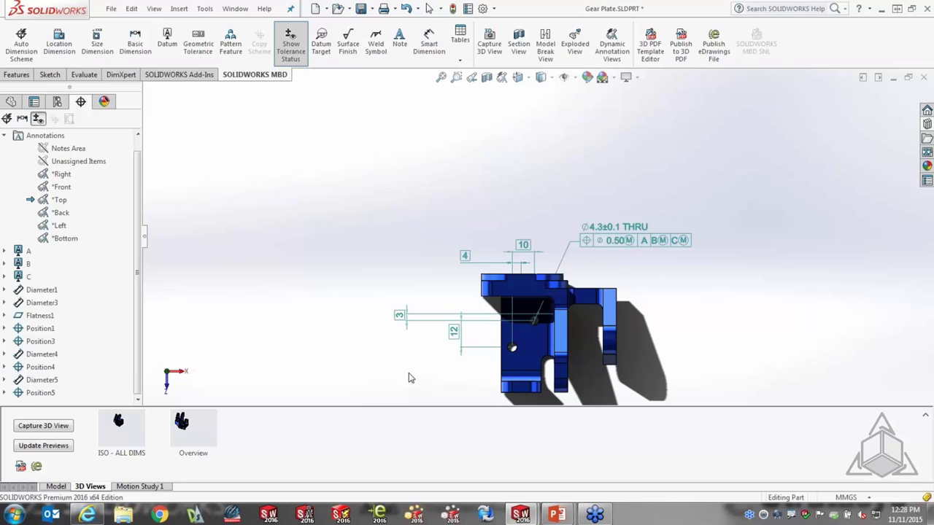
{"action": "scroll", "coordinate": [583, 347], "scroll_direction": "down", "scroll_amount": 3}
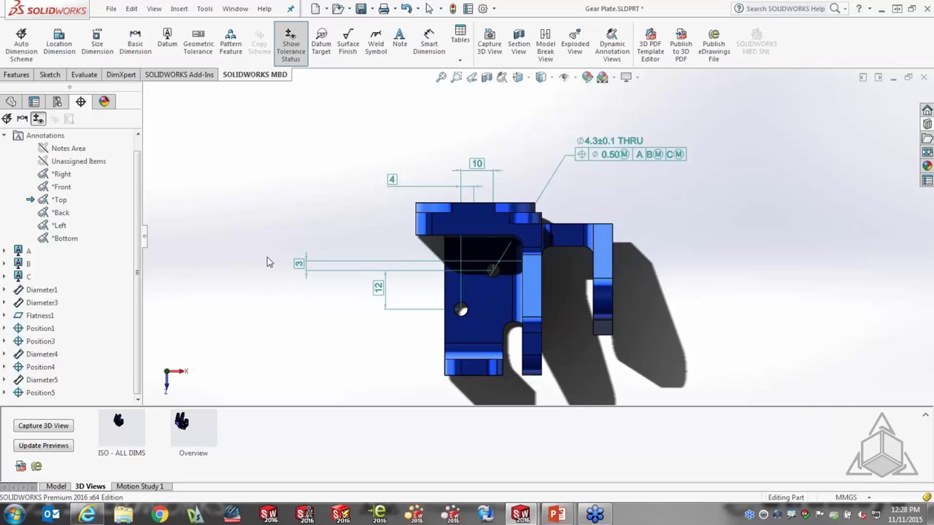
Capture a 3D view named *Top that includes only the *Top annotation view
{"action": "left_click", "coordinate": [53, 430]}
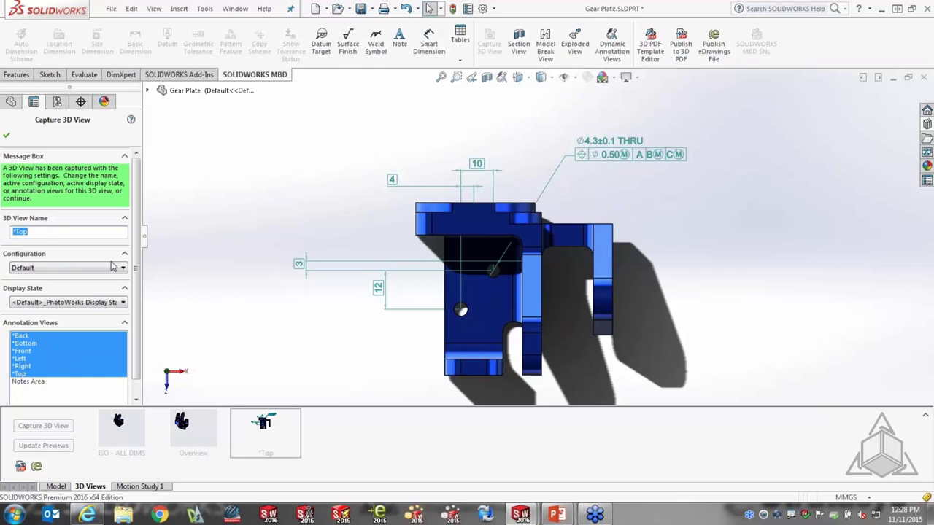
{"action": "scroll", "coordinate": [139, 260], "scroll_direction": "down", "scroll_amount": 1}
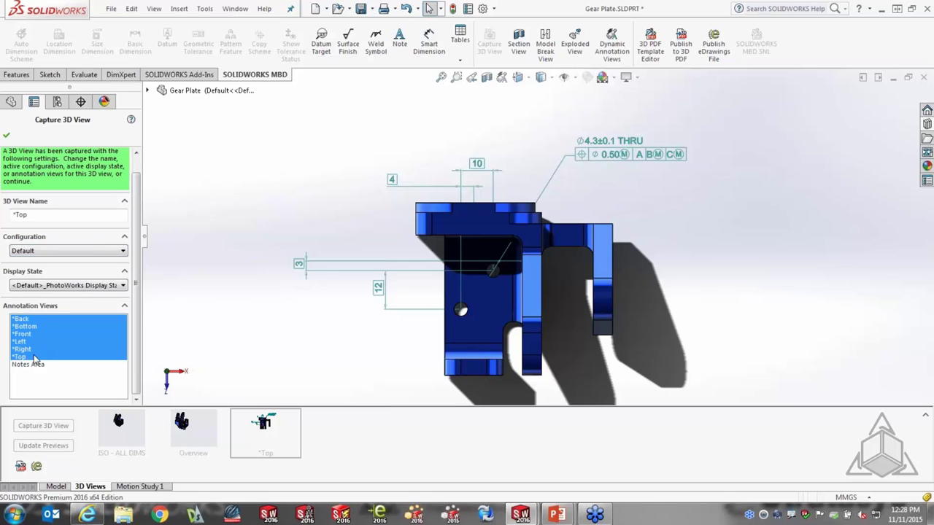
{"action": "left_click", "coordinate": [25, 320]}
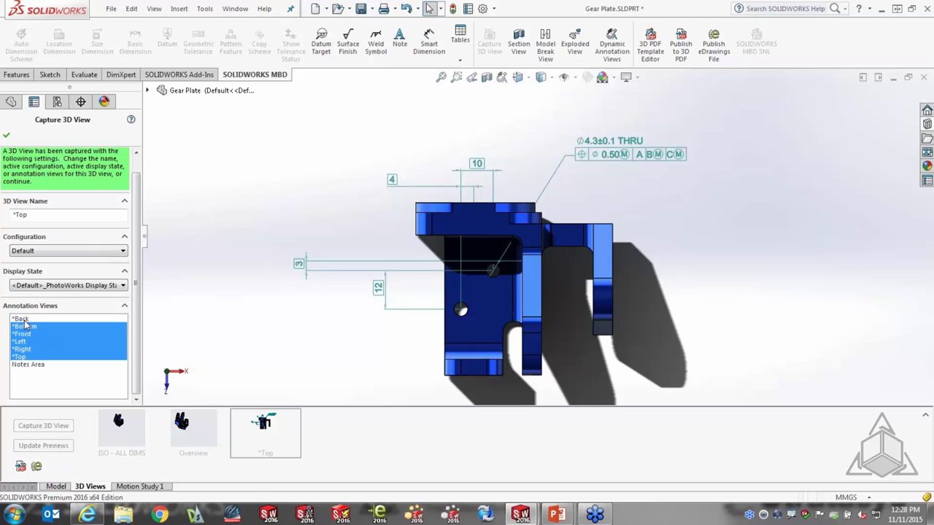
{"action": "left_click", "coordinate": [28, 327]}
{"action": "left_click", "coordinate": [27, 334]}
{"action": "left_click", "coordinate": [27, 342]}
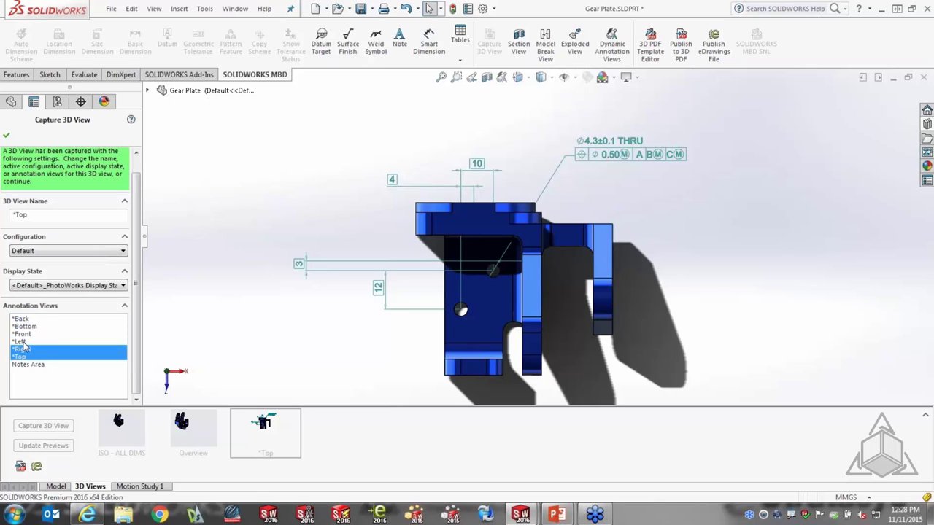
{"action": "left_click", "coordinate": [26, 350]}
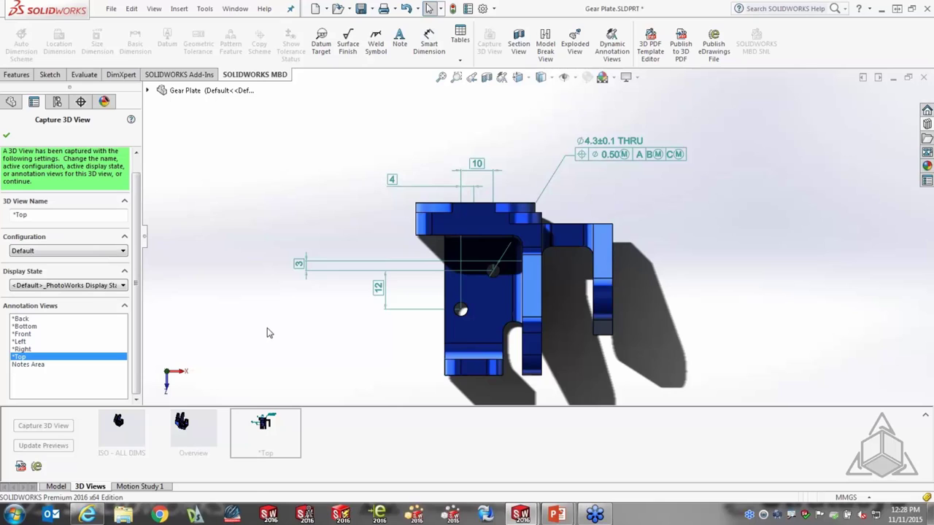
{"action": "mouse_move", "coordinate": [283, 416]}
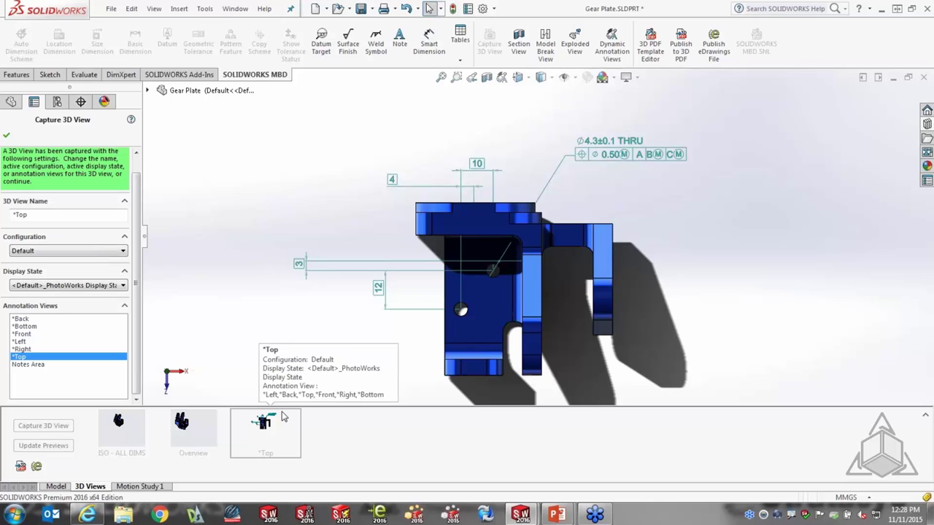
{"action": "left_click", "coordinate": [6, 137]}
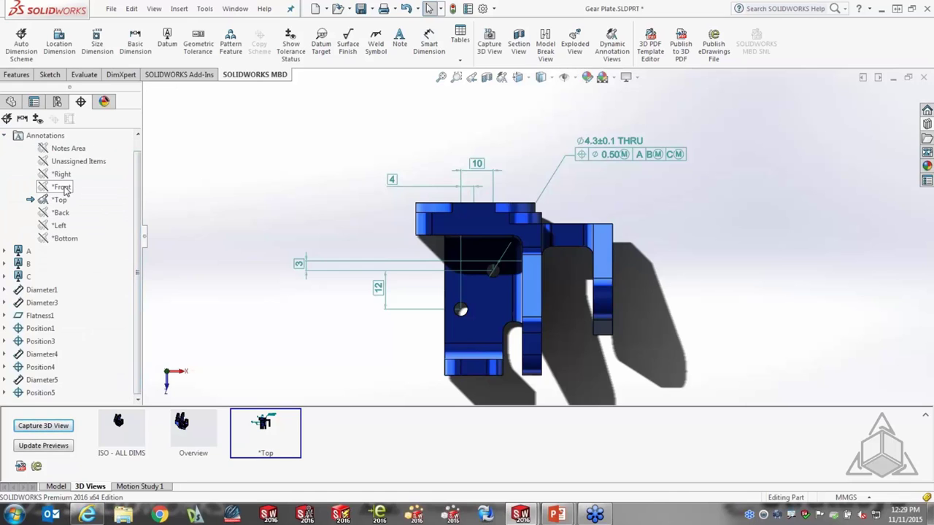
Activate the *Front annotation view and reorient the model to it
{"action": "right_click", "coordinate": [64, 189]}
{"action": "left_click", "coordinate": [106, 223]}
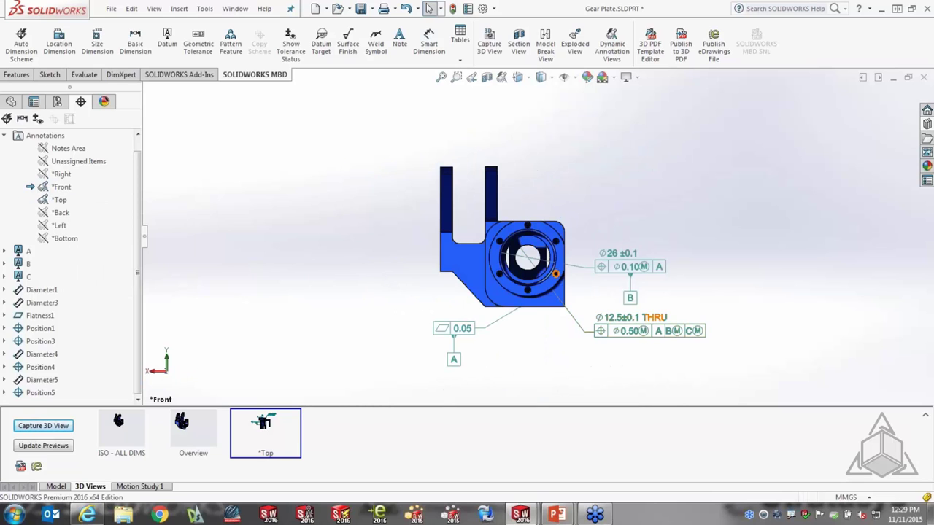
{"action": "scroll", "coordinate": [554, 274], "scroll_direction": "down", "scroll_amount": 5}
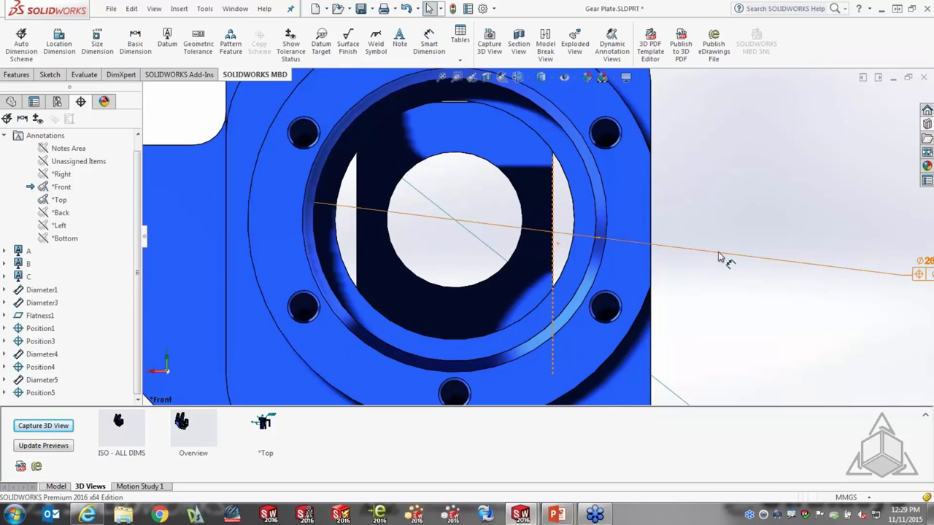
Recreate the basic dimension for the position tolerance of the 12.5 mm through hole in the *Front annotation view
{"action": "left_click", "coordinate": [719, 254]}
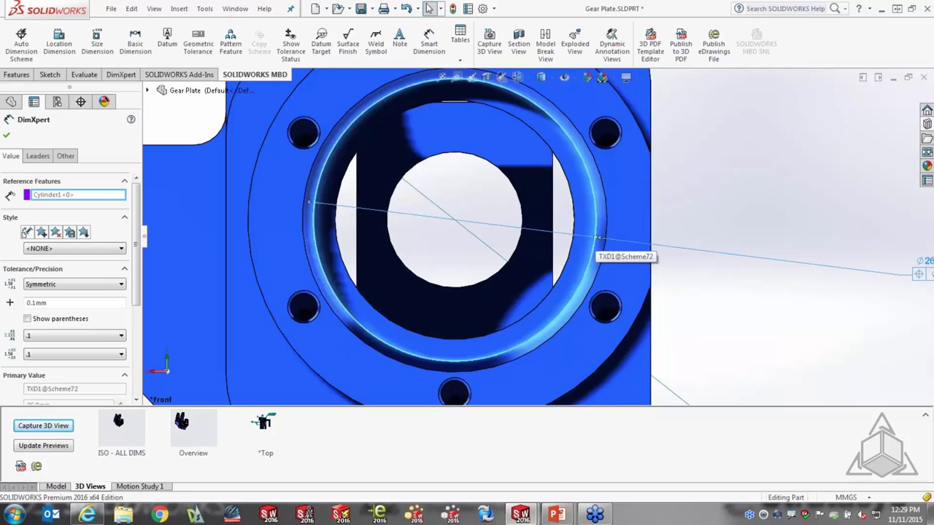
{"action": "scroll", "coordinate": [597, 237], "scroll_direction": "up", "scroll_amount": 3}
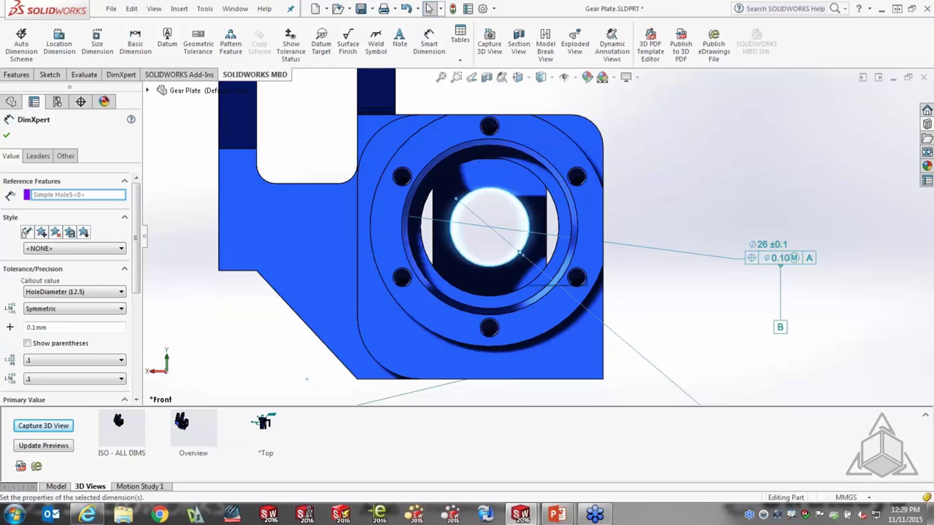
{"action": "key", "text": "Escape"}
{"action": "scroll", "coordinate": [693, 294], "scroll_direction": "up", "scroll_amount": 3}
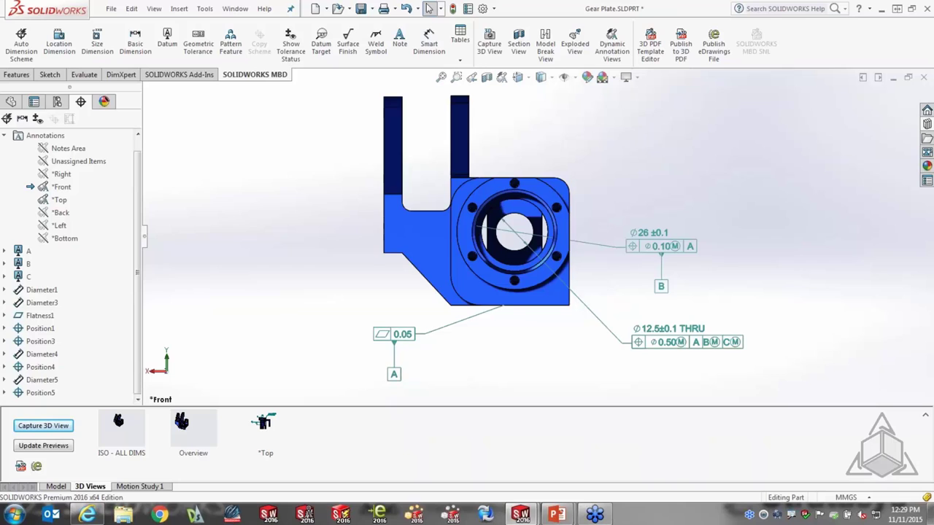
{"action": "left_click", "coordinate": [43, 368]}
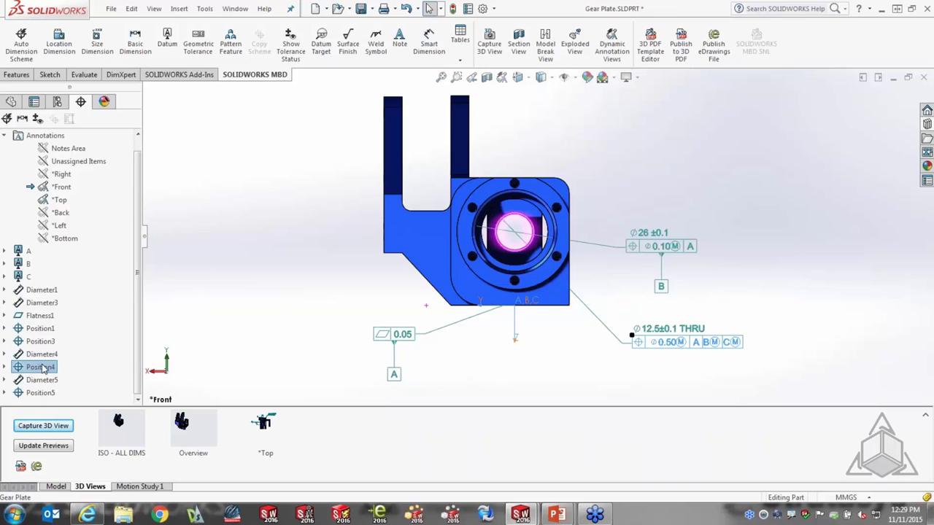
{"action": "right_click", "coordinate": [43, 368]}
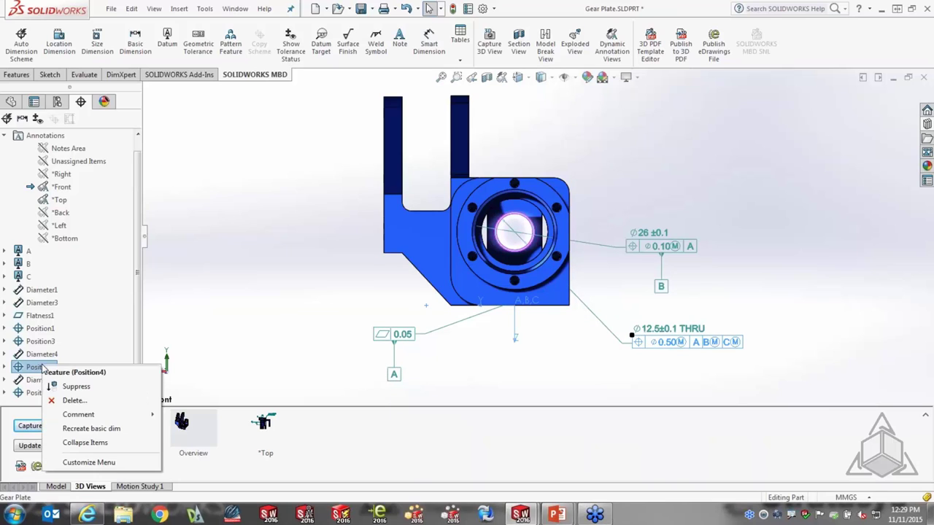
{"action": "left_click", "coordinate": [104, 429]}
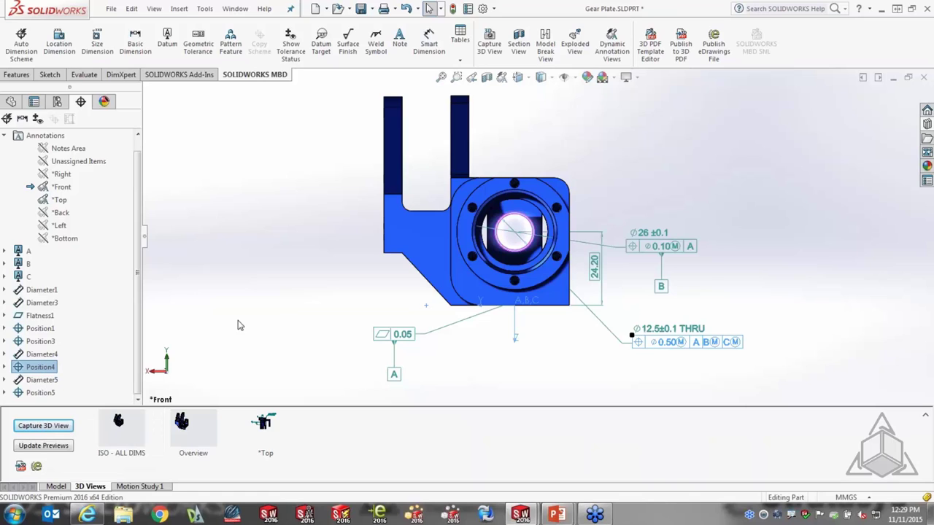
{"action": "left_click", "coordinate": [260, 269]}
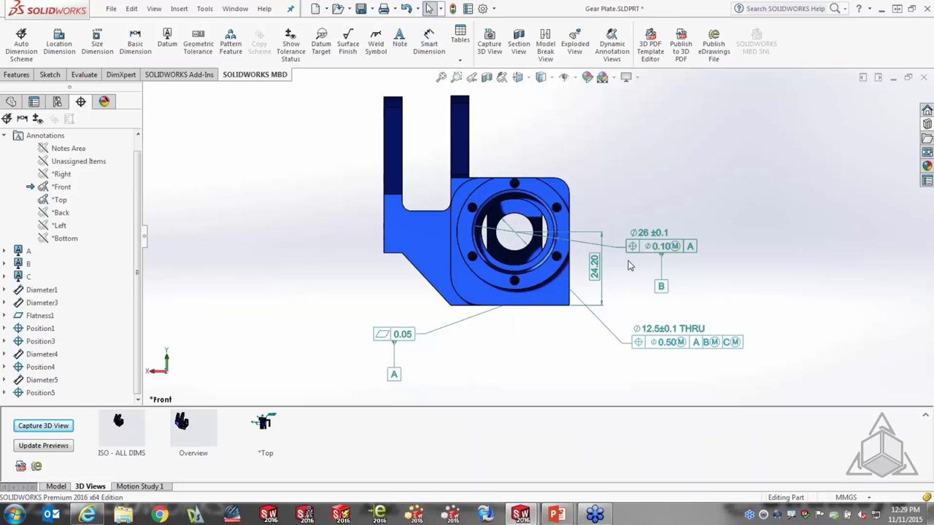
Capture a 3D view named *Front that includes only the *Front annotation view, and compare it with the *Top 3D view
{"action": "left_click", "coordinate": [41, 426]}
{"action": "left_click", "coordinate": [22, 373]}
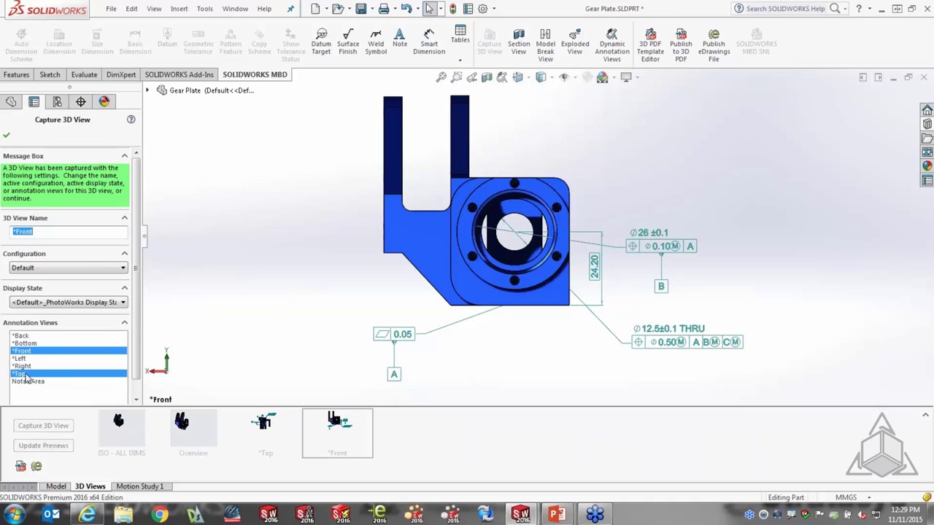
{"action": "left_click", "coordinate": [24, 374]}
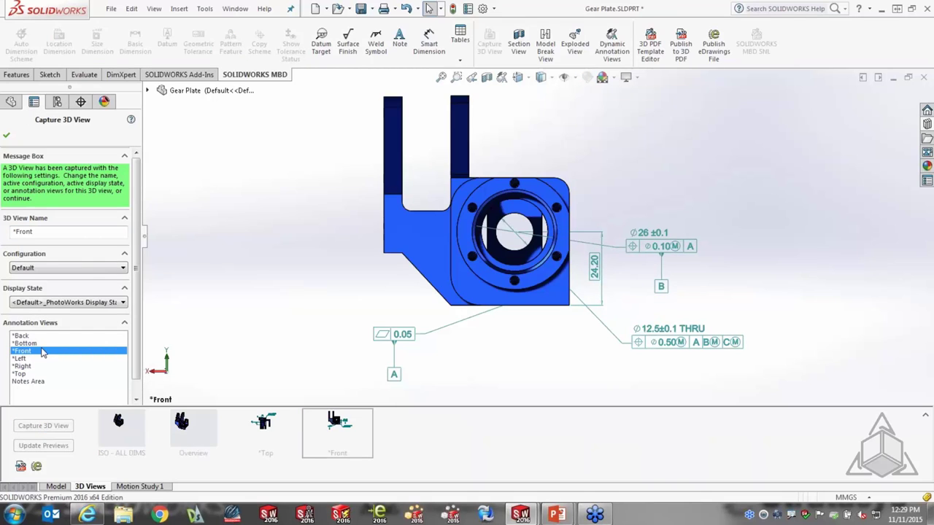
{"action": "left_click", "coordinate": [7, 135]}
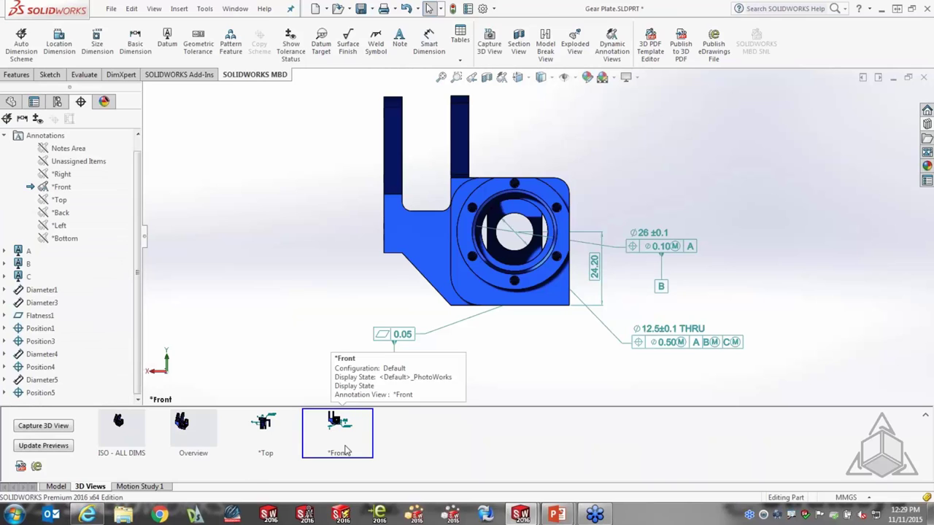
{"action": "double_click", "coordinate": [267, 430]}
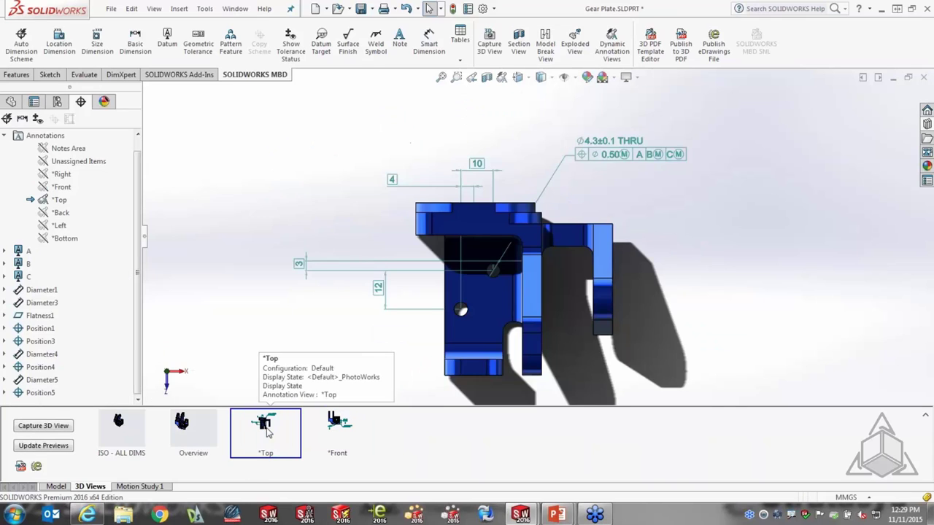
{"action": "double_click", "coordinate": [345, 436]}
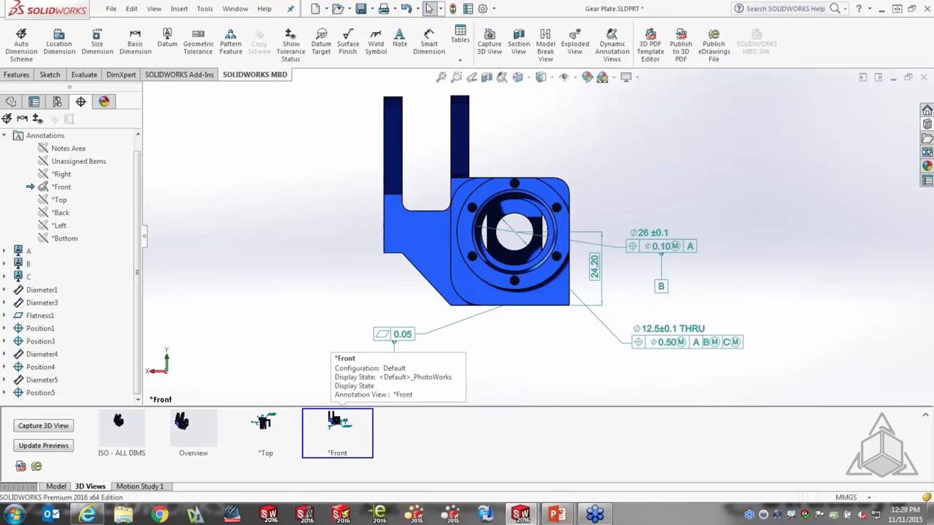
Set up an Auto Dimension Scheme for a prismatic part with plus and minus tolerances, polar pattern dimensioning and the large bore as primary datum
{"action": "middle_click_drag", "start_coordinate": [385, 309], "coordinate": [355, 329]}
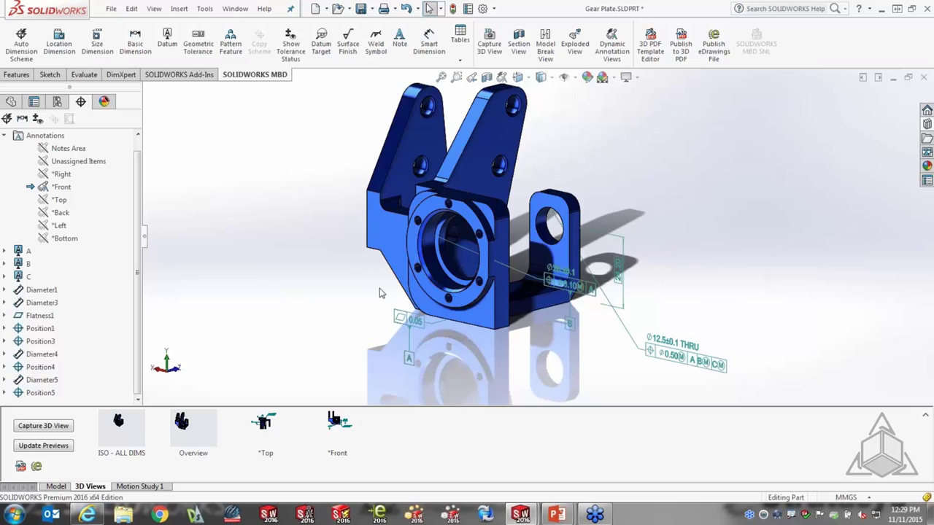
{"action": "left_click", "coordinate": [22, 44]}
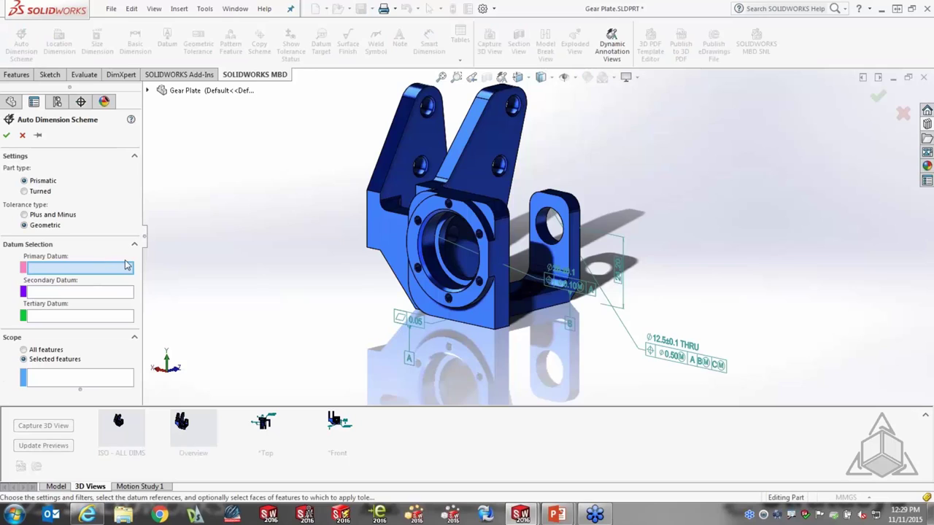
{"action": "left_click", "coordinate": [35, 217]}
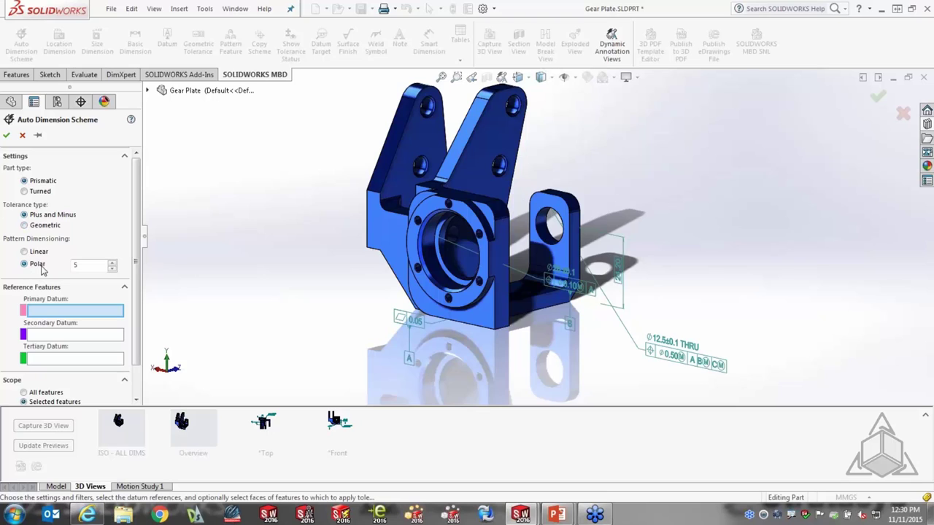
{"action": "left_click", "coordinate": [433, 259]}
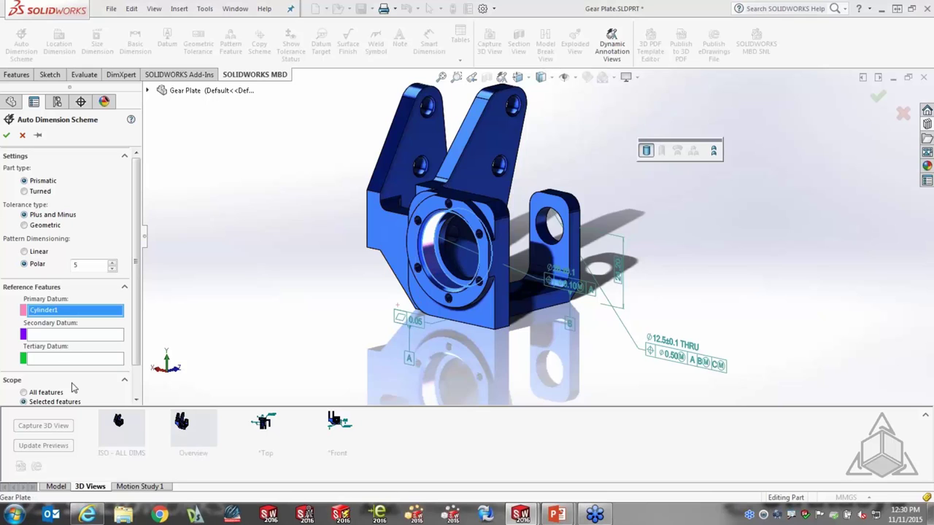
Limit the scheme to the pattern of six small holes around the bore and generate its dimensions
{"action": "scroll", "coordinate": [144, 399], "scroll_direction": "down", "scroll_amount": 2}
{"action": "left_click", "coordinate": [102, 385]}
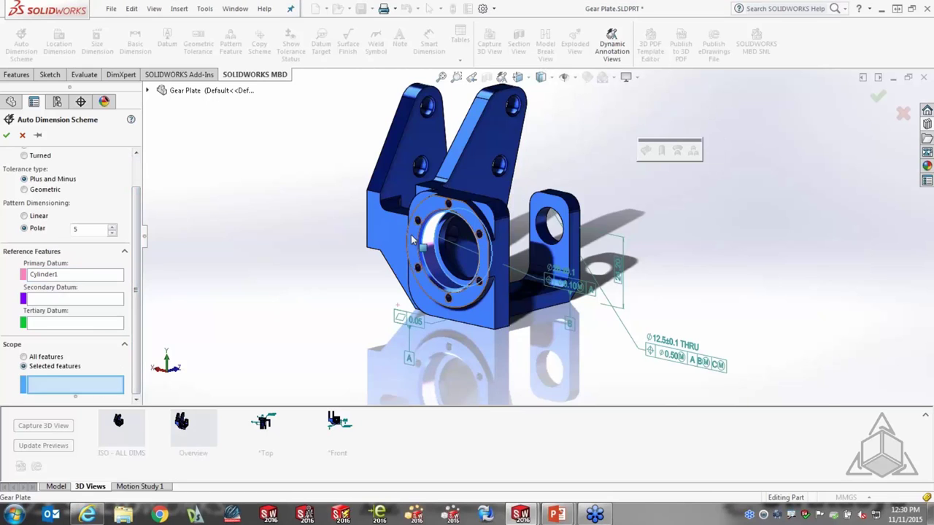
{"action": "scroll", "coordinate": [459, 230], "scroll_direction": "down", "scroll_amount": 5}
{"action": "left_click", "coordinate": [477, 210]}
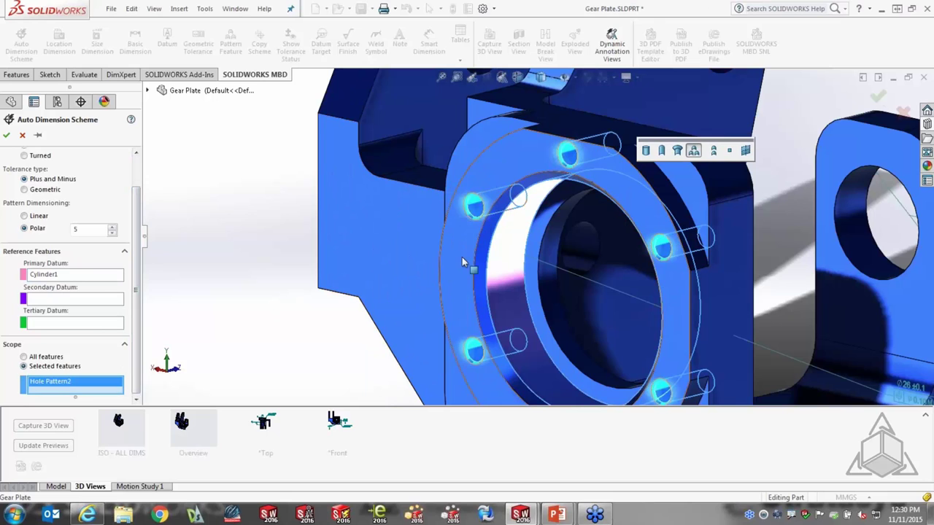
{"action": "scroll", "coordinate": [538, 229], "scroll_direction": "up", "scroll_amount": 5}
{"action": "scroll", "coordinate": [616, 243], "scroll_direction": "down", "scroll_amount": 2}
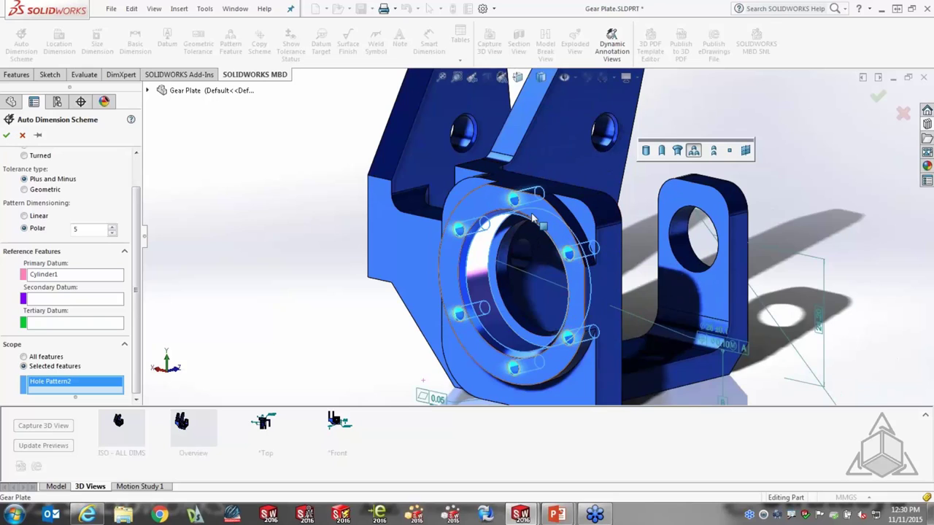
{"action": "left_click", "coordinate": [6, 136]}
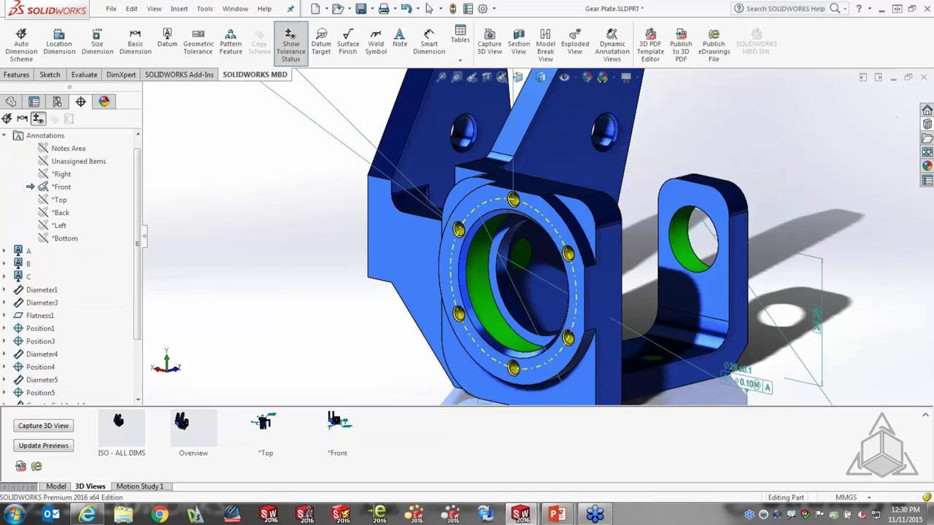
{"action": "scroll", "coordinate": [280, 266], "scroll_direction": "up", "scroll_amount": 5}
{"action": "key", "text": "ctrl+1"}
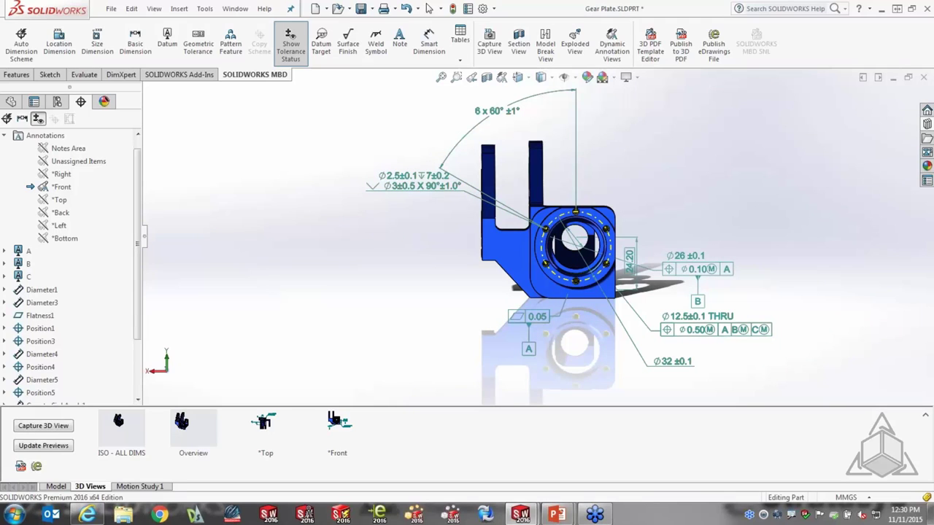
Insert a new annotation view with the *Front view orientation as its viewing direction
{"action": "mouse_move", "coordinate": [399, 238]}
{"action": "middle_mouse_down"}
{"action": "mouse_move", "coordinate": [380, 250]}
{"action": "mouse_move", "coordinate": [386, 209]}
{"action": "mouse_move", "coordinate": [377, 229]}
{"action": "middle_mouse_up"}
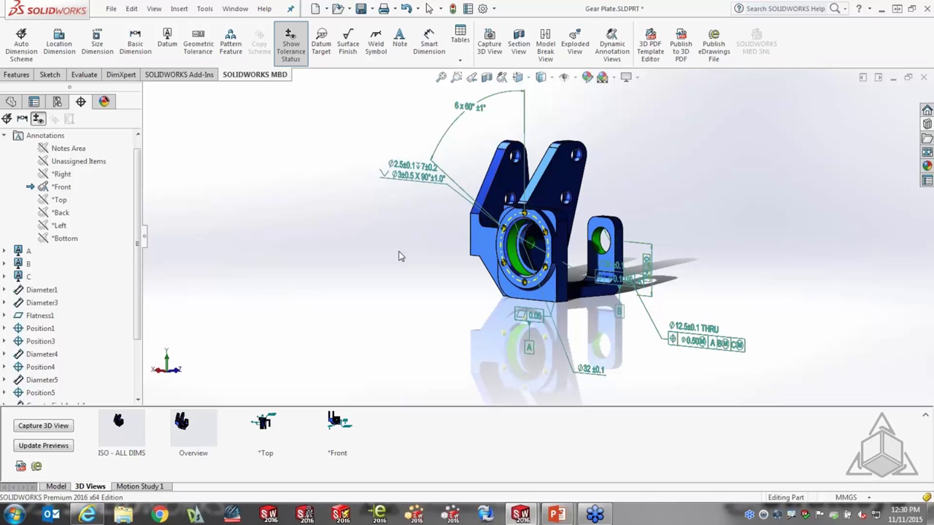
{"action": "scroll", "coordinate": [138, 169], "scroll_direction": "up", "scroll_amount": 1}
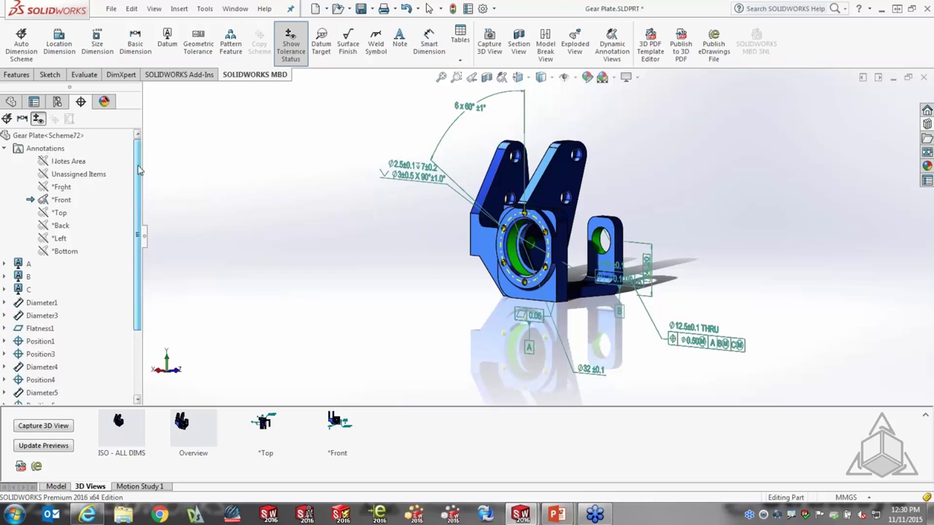
{"action": "right_click", "coordinate": [50, 150]}
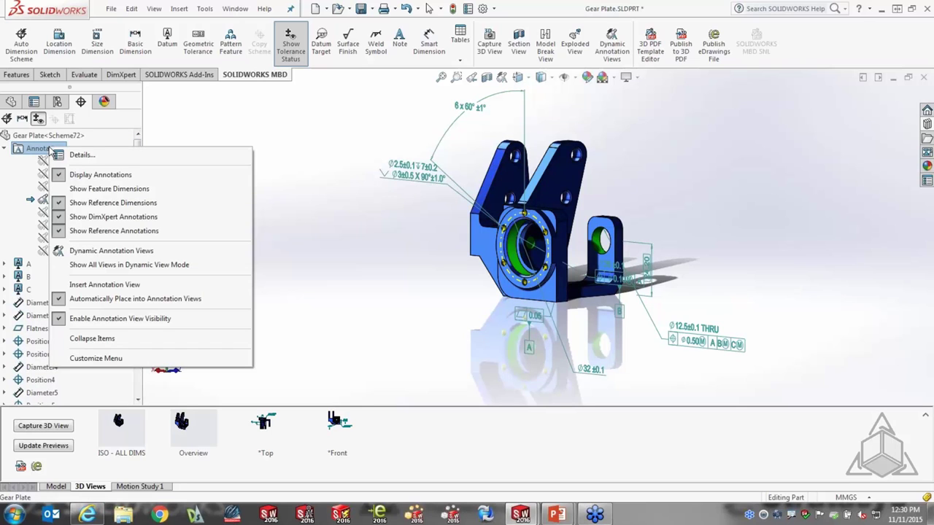
{"action": "left_click", "coordinate": [131, 287]}
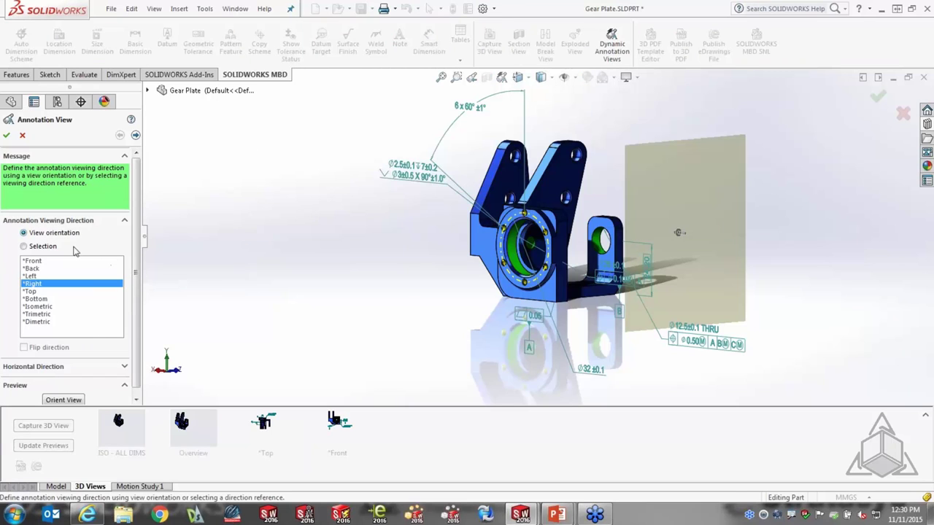
{"action": "left_click", "coordinate": [33, 260]}
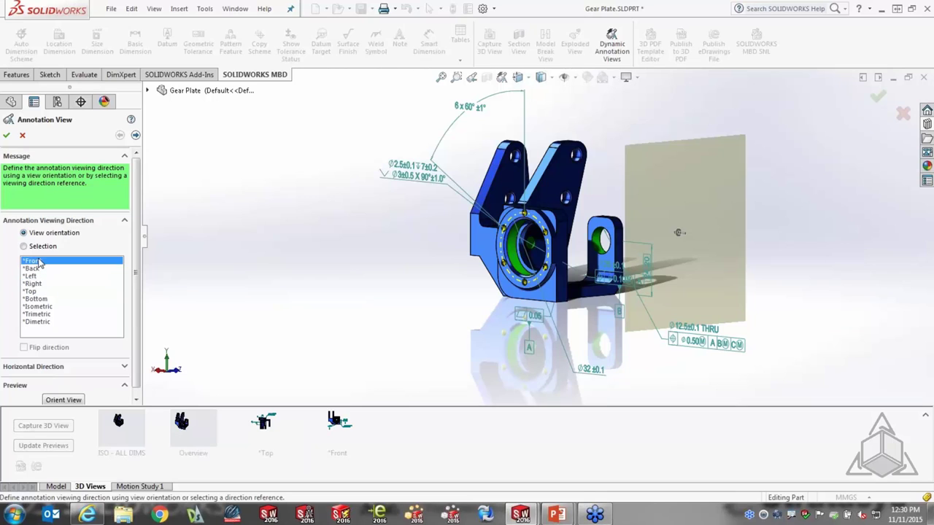
{"action": "left_click", "coordinate": [135, 135]}
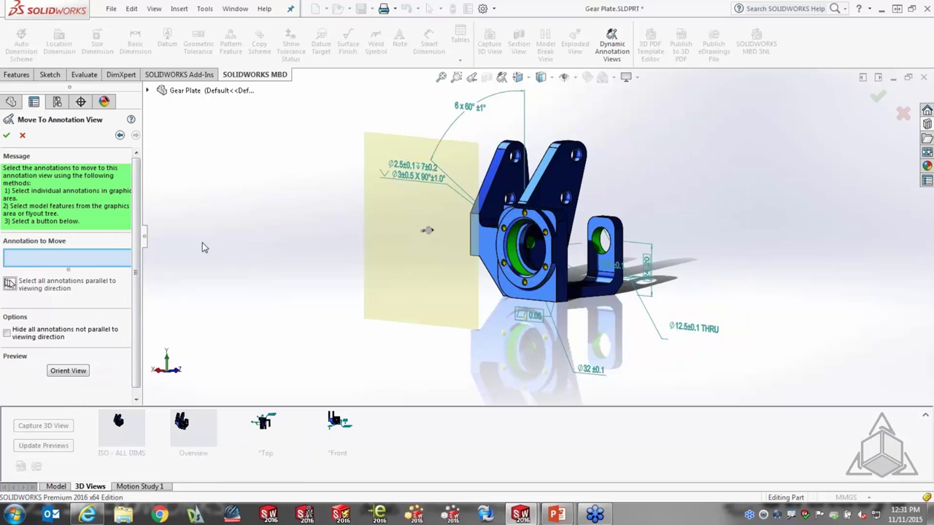
Move the hole callout, the 6 x 60° angle and the 32 mm diameter dimension of the hole pattern to the new annotation view
{"action": "mouse_move", "coordinate": [357, 275]}
{"action": "middle_mouse_down"}
{"action": "mouse_move", "coordinate": [381, 253]}
{"action": "mouse_move", "coordinate": [396, 256]}
{"action": "mouse_move", "coordinate": [400, 273]}
{"action": "middle_mouse_up"}
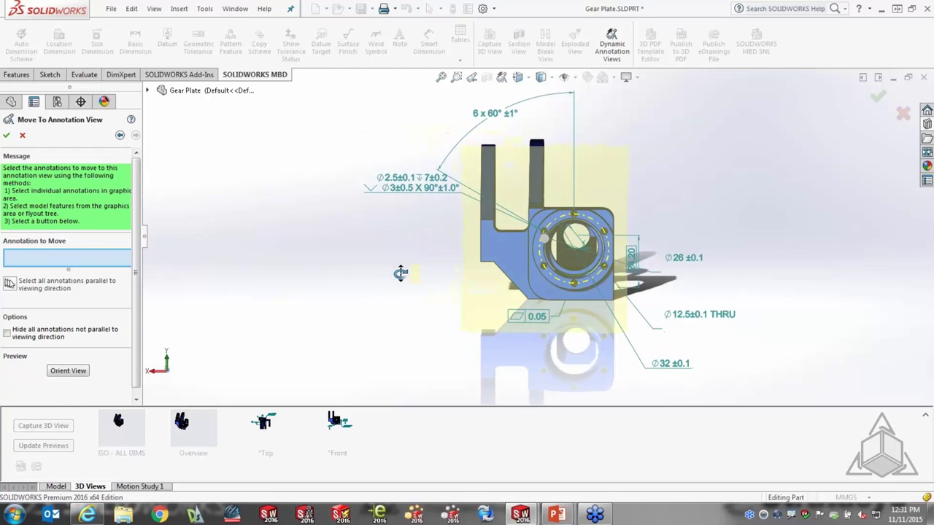
{"action": "left_click", "coordinate": [417, 180]}
{"action": "left_click", "coordinate": [504, 118]}
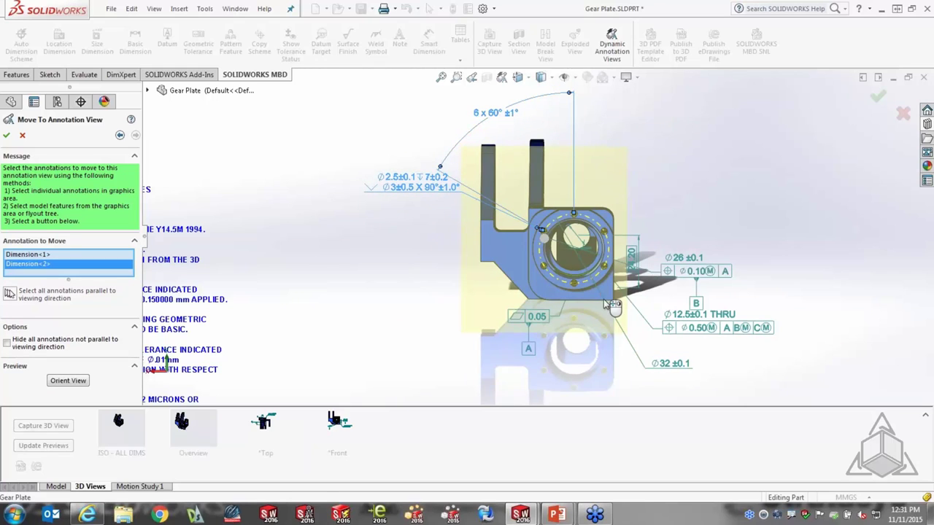
{"action": "left_click", "coordinate": [685, 371]}
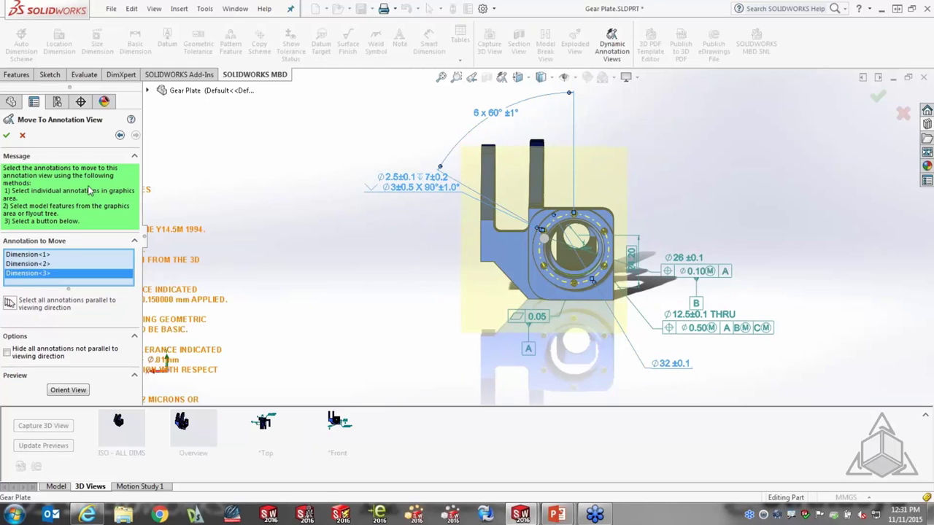
{"action": "key", "text": "Return"}
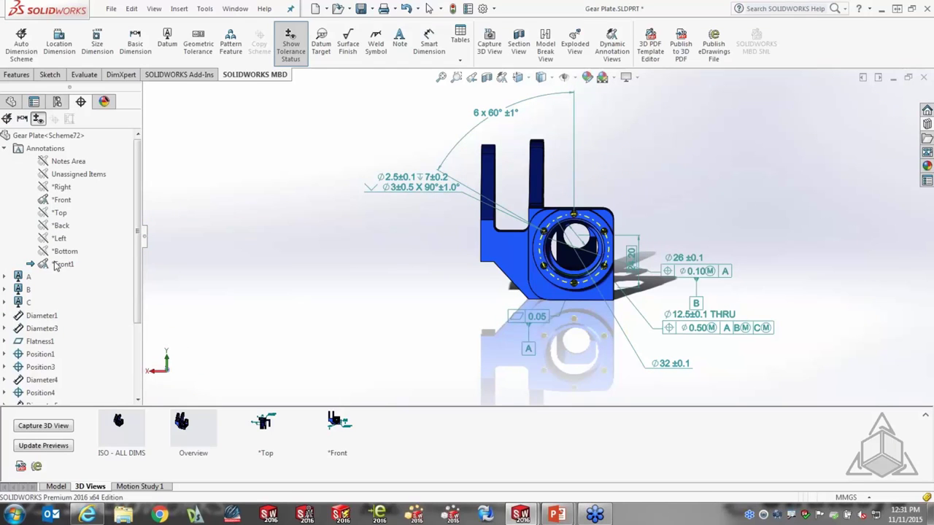
Orient the model to the *Front1 annotation view and hide the *Front annotation view
{"action": "right_click", "coordinate": [62, 199]}
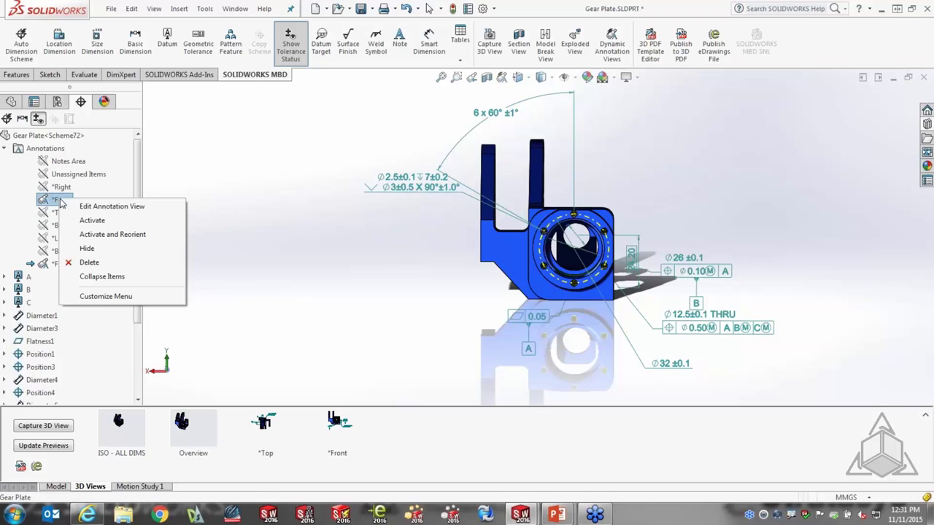
{"action": "left_click", "coordinate": [49, 265]}
{"action": "right_click", "coordinate": [48, 266]}
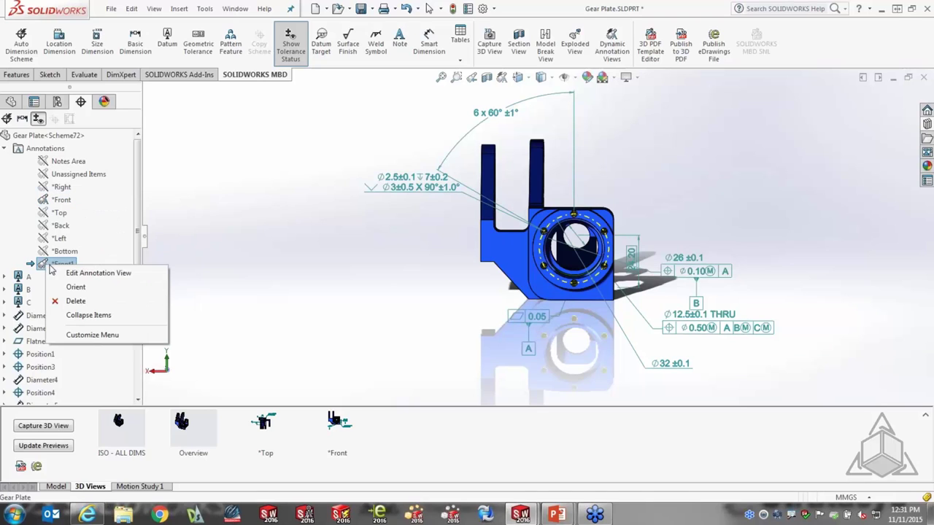
{"action": "left_click", "coordinate": [75, 287]}
{"action": "right_click", "coordinate": [61, 201]}
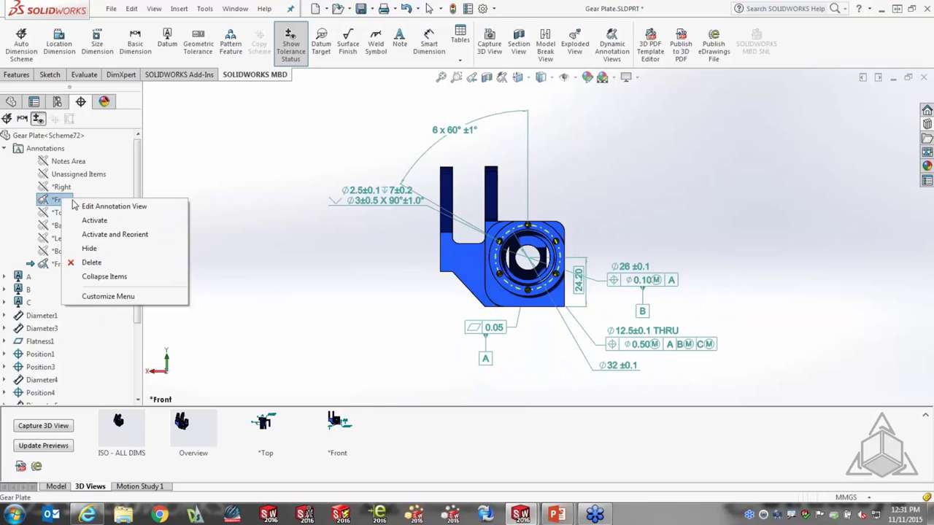
{"action": "left_click", "coordinate": [89, 248]}
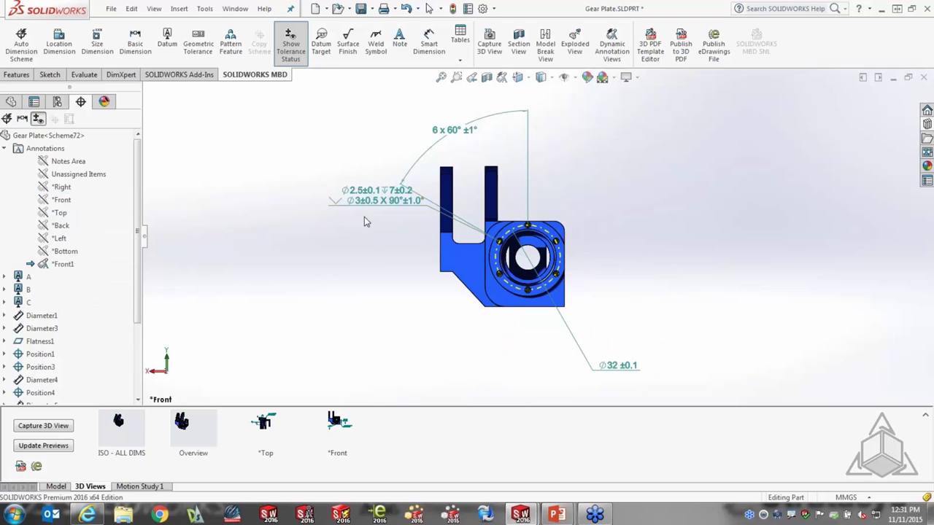
Reposition the small-hole callout beside the plate's lower edge and move the 32 mm diameter dimension closer to the part
{"action": "left_click_drag", "start_coordinate": [387, 206], "coordinate": [401, 306]}
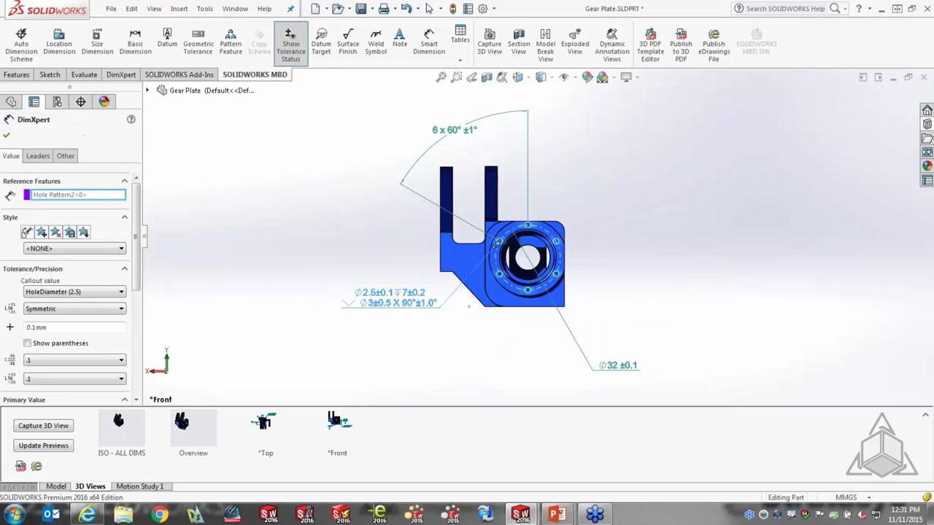
{"action": "left_click", "coordinate": [492, 354]}
{"action": "left_click_drag", "start_coordinate": [617, 368], "coordinate": [606, 326]}
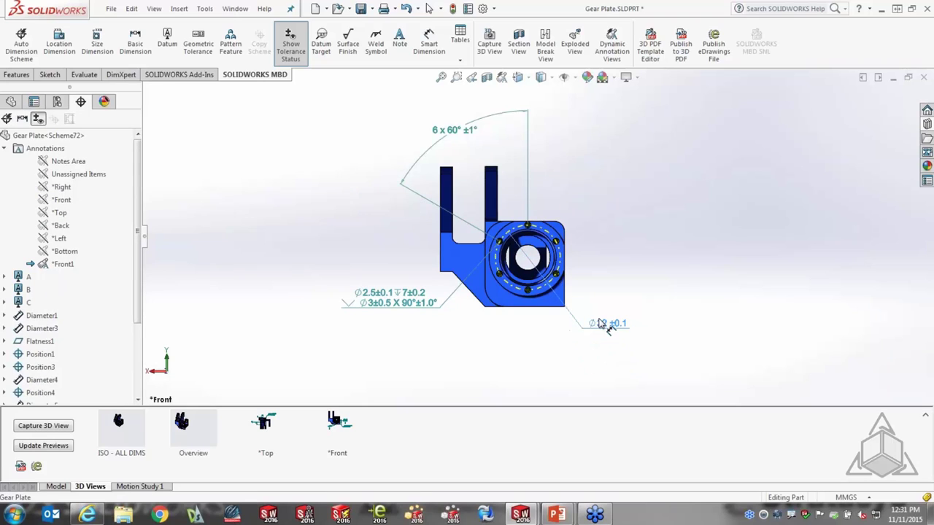
Capture the current orientation and annotations as a 3D view named Flange Hole
{"action": "left_click", "coordinate": [42, 427]}
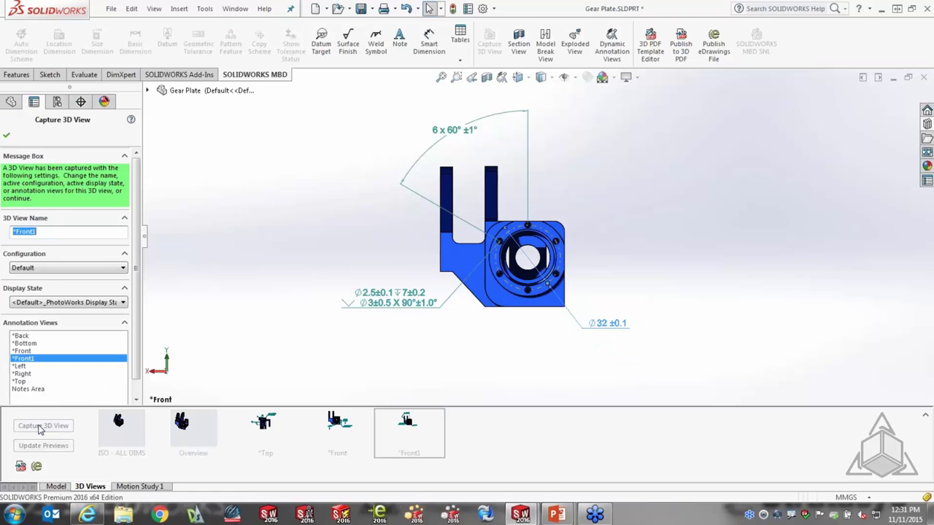
{"action": "type", "text": "Flange Hole"}
{"action": "left_click", "coordinate": [6, 135]}
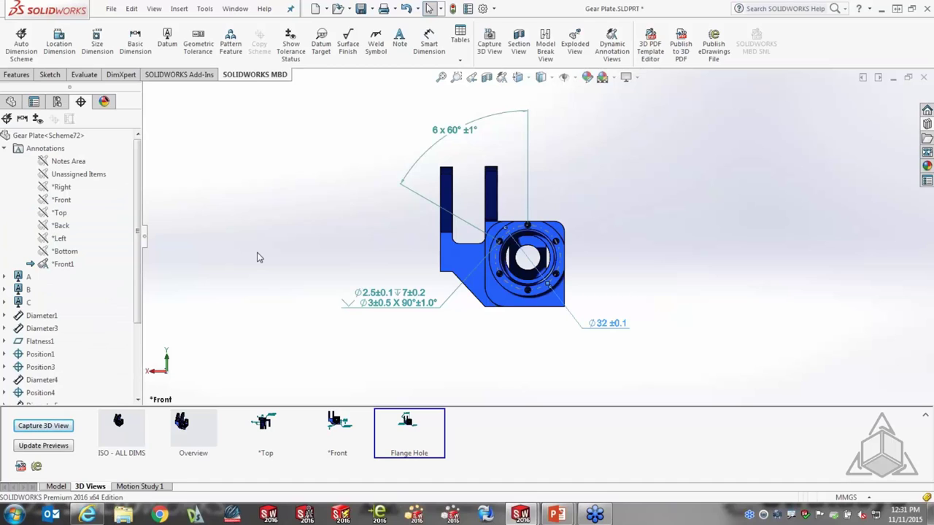
Activate the *Right annotation view and reorient the model to it
{"action": "right_click", "coordinate": [61, 187]}
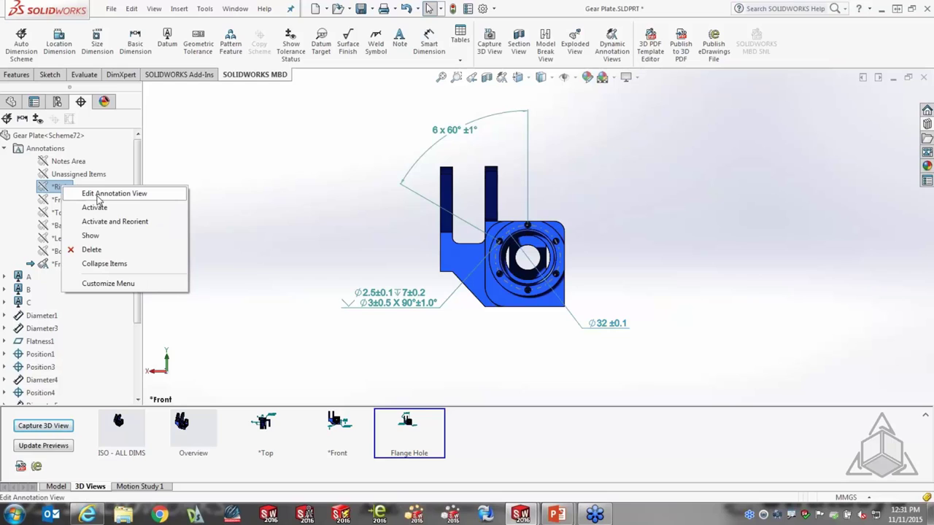
{"action": "left_click", "coordinate": [105, 222]}
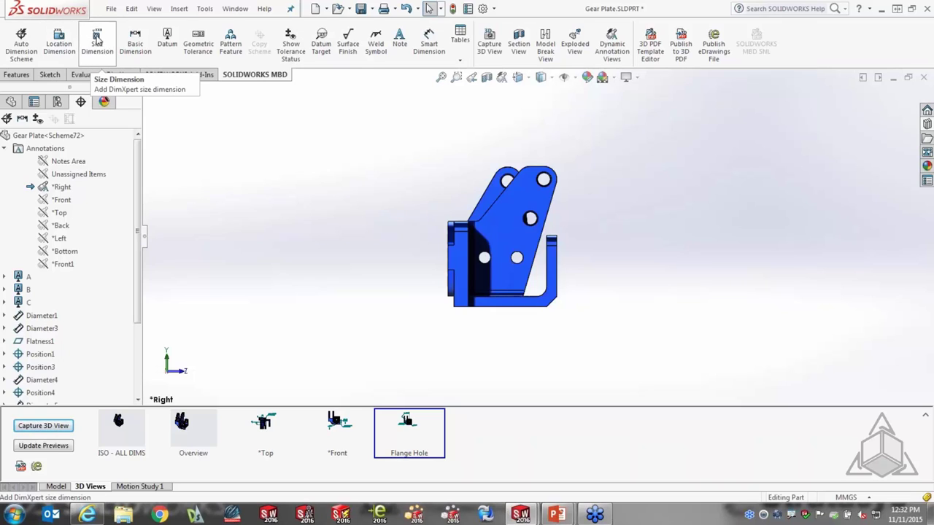
Add a location dimension from the two coplanar flange faces, combined as a compound plane, to the outer face of the upright lug
{"action": "right_click", "coordinate": [308, 210]}
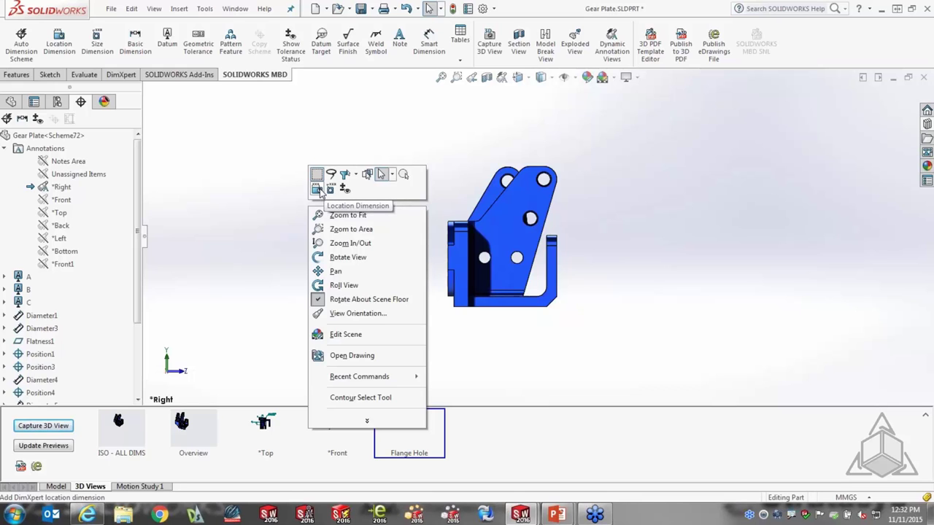
{"action": "left_click", "coordinate": [321, 191]}
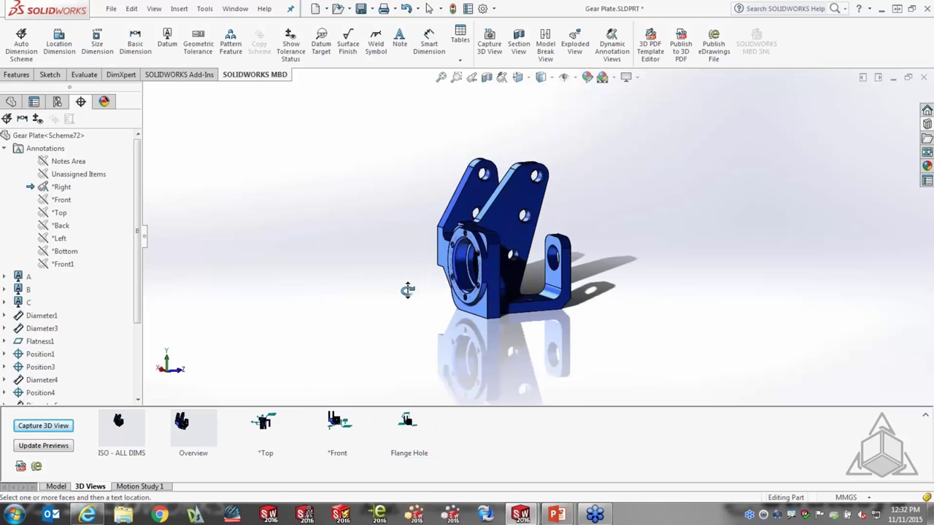
{"action": "scroll", "coordinate": [466, 228], "scroll_direction": "down", "scroll_amount": 4}
{"action": "scroll", "coordinate": [467, 227], "scroll_direction": "up", "scroll_amount": 2}
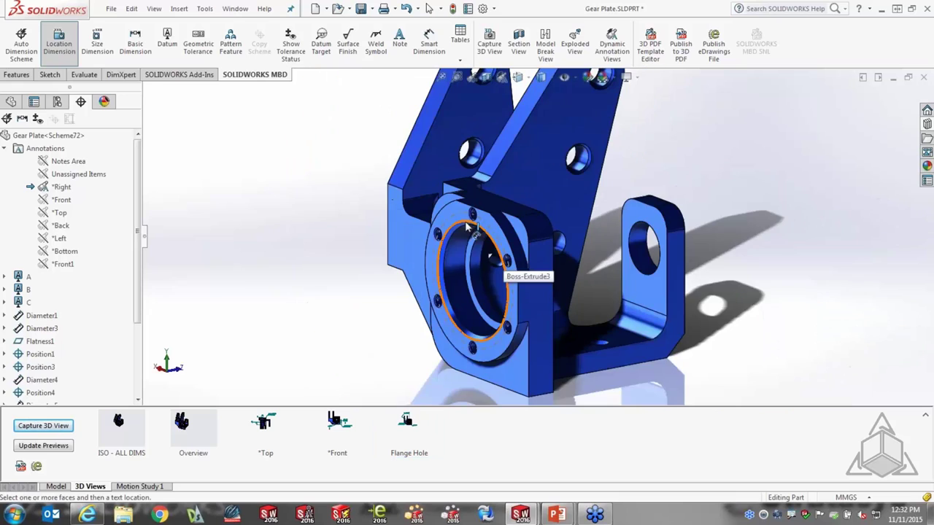
{"action": "middle_click_drag", "start_coordinate": [467, 227], "coordinate": [443, 205]}
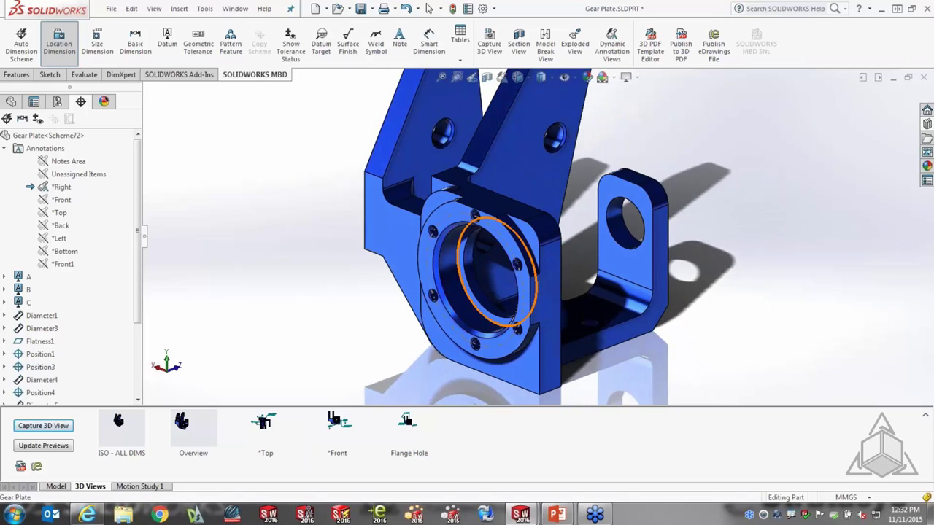
{"action": "left_click", "coordinate": [440, 202]}
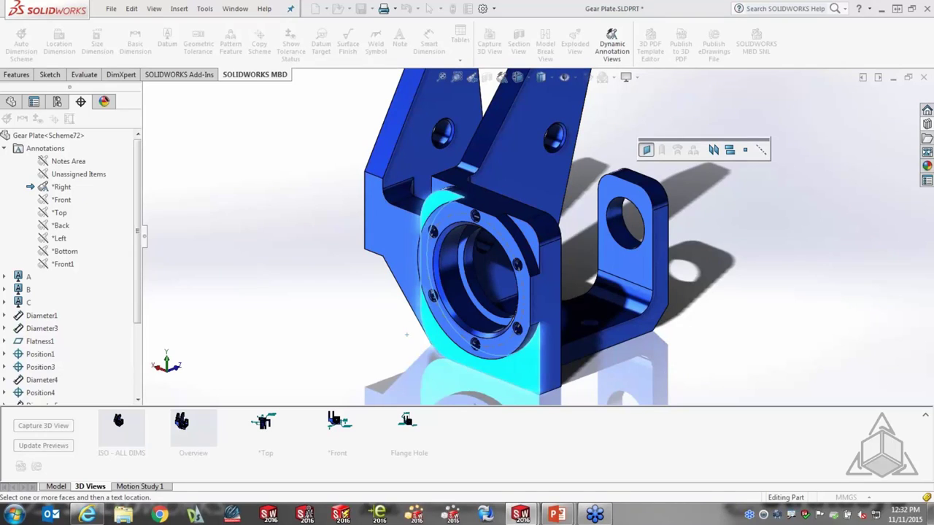
{"action": "left_click", "coordinate": [730, 150]}
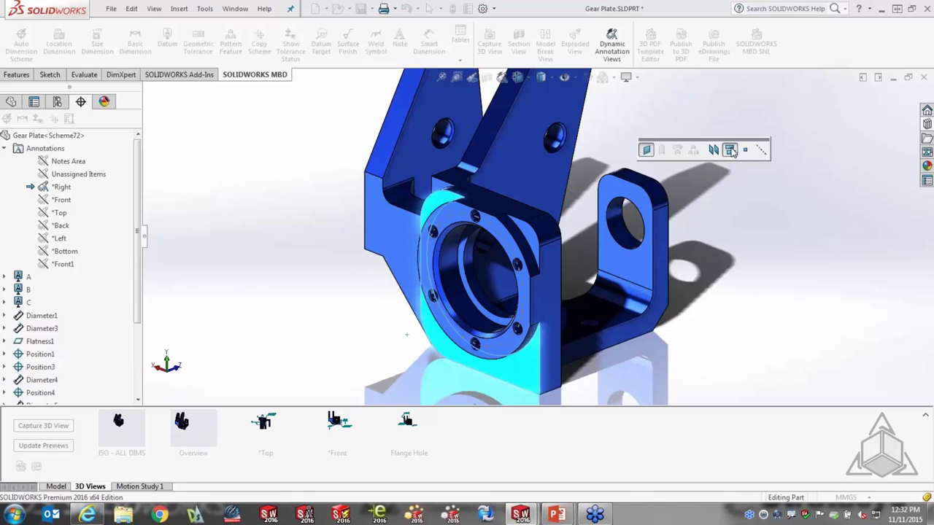
{"action": "left_click", "coordinate": [525, 234]}
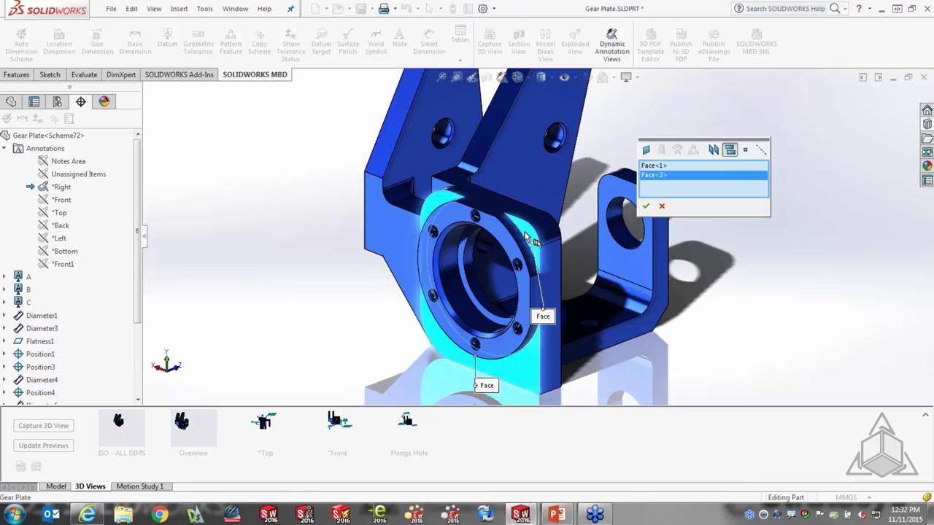
{"action": "left_click", "coordinate": [647, 208]}
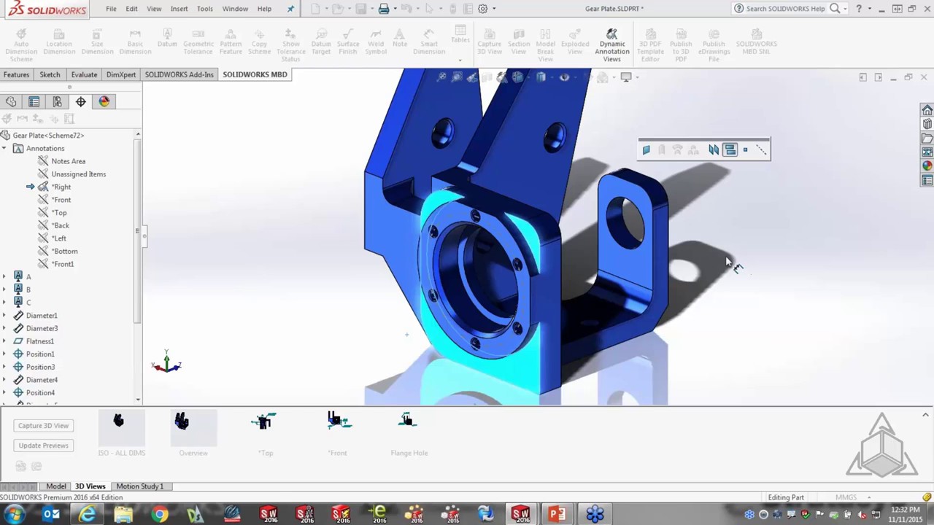
{"action": "left_click", "coordinate": [602, 181]}
{"action": "left_click", "coordinate": [586, 135]}
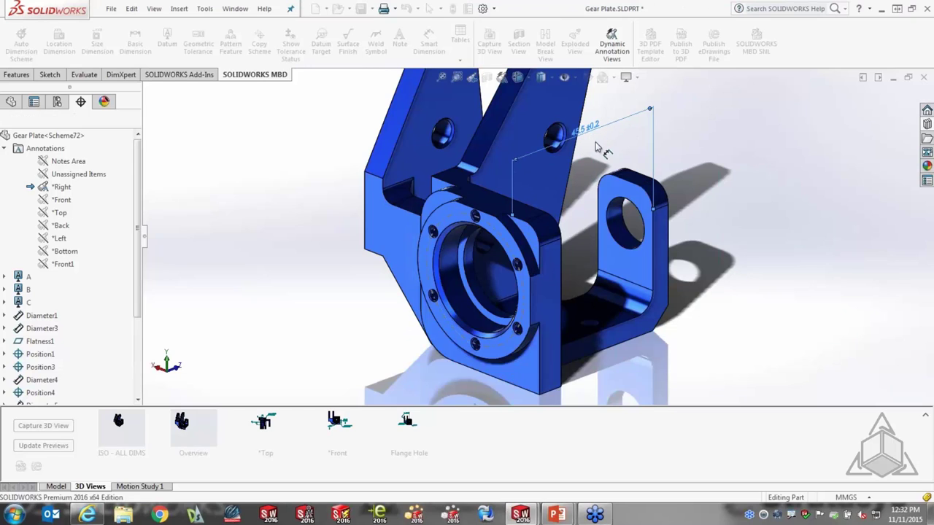
Add a location dimension for the flange plate's thickness, between its split front face and its back face
{"action": "mouse_move", "coordinate": [729, 291]}
{"action": "middle_mouse_down"}
{"action": "mouse_move", "coordinate": [642, 291]}
{"action": "mouse_move", "coordinate": [725, 291]}
{"action": "middle_mouse_up"}
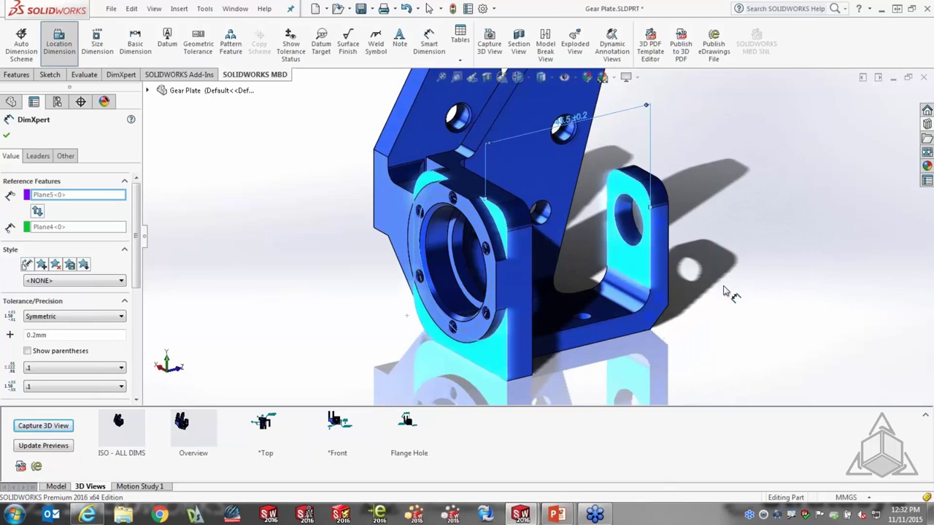
{"action": "left_click", "coordinate": [502, 224]}
{"action": "middle_click_drag", "start_coordinate": [501, 224], "coordinate": [598, 228]}
{"action": "left_click", "coordinate": [420, 160]}
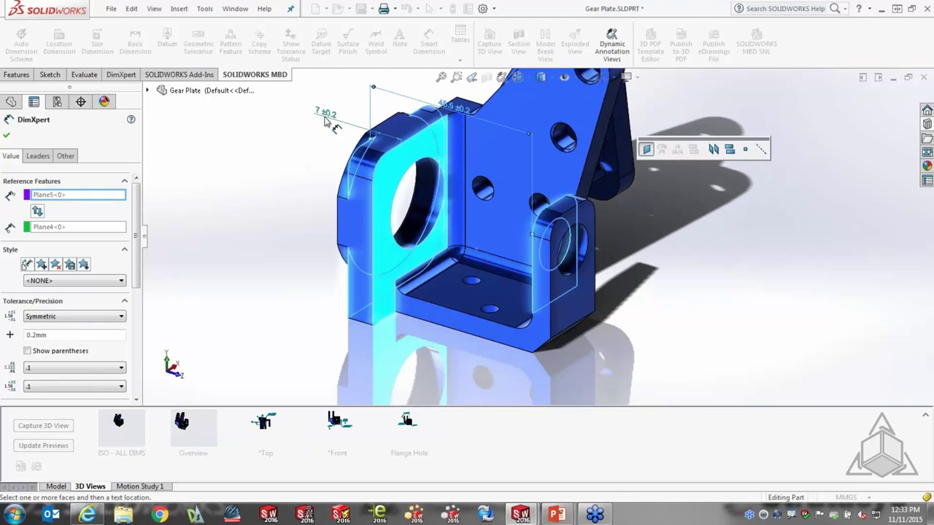
{"action": "left_click", "coordinate": [318, 129]}
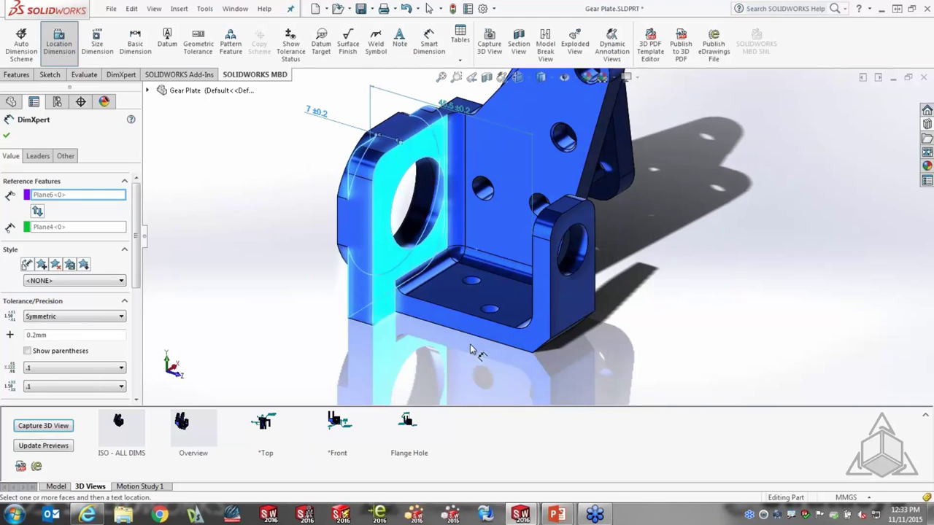
Add a location dimension for the height from the part's bottom face to the top of the upright lug
{"action": "middle_click_drag", "start_coordinate": [470, 351], "coordinate": [490, 249]}
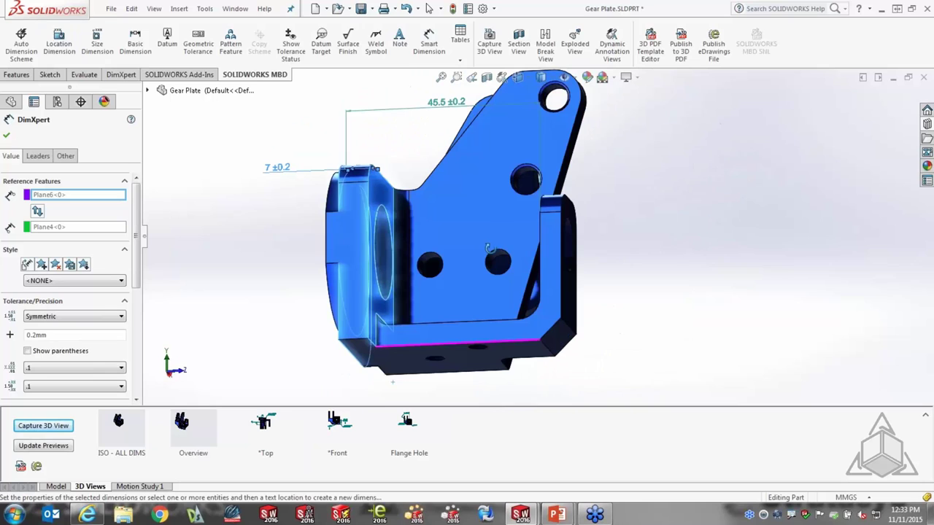
{"action": "left_click", "coordinate": [470, 359]}
{"action": "middle_click_drag", "start_coordinate": [392, 382], "coordinate": [474, 336]}
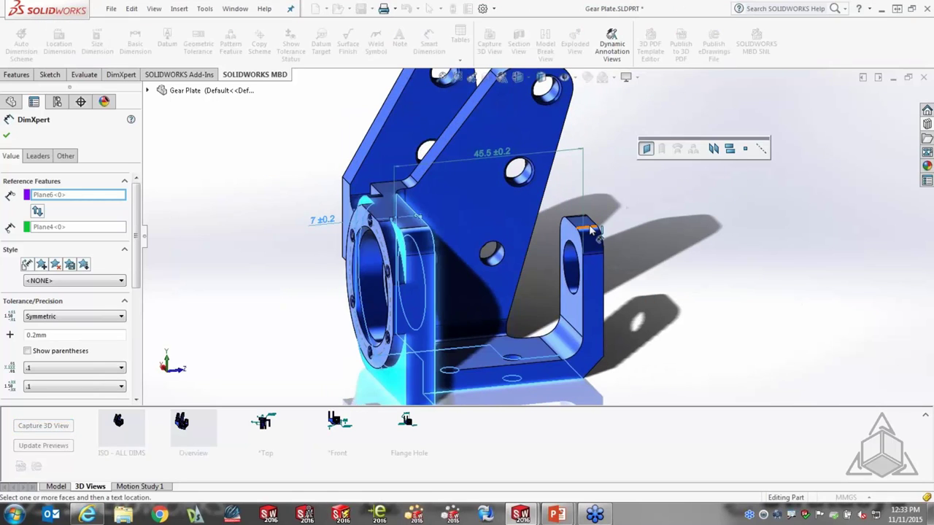
{"action": "left_click", "coordinate": [583, 226]}
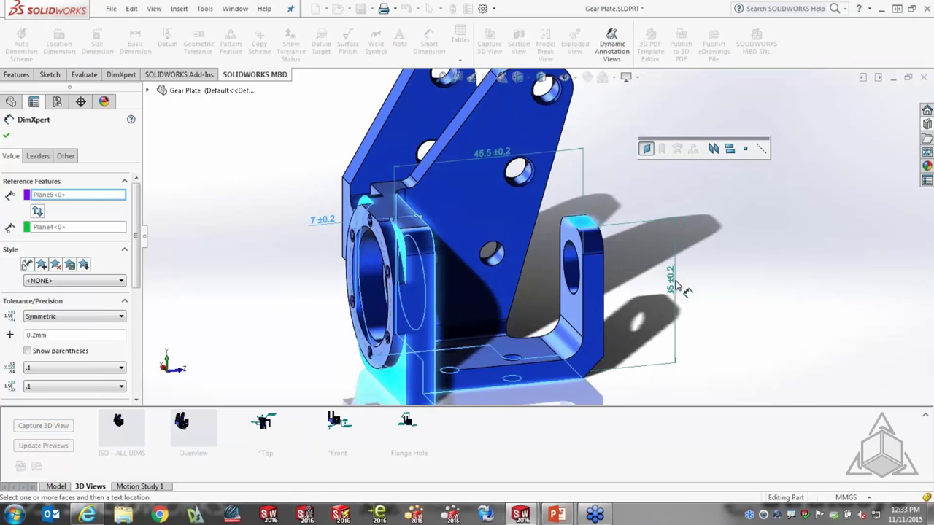
{"action": "left_click", "coordinate": [678, 292]}
Add a location dimension for the base plate's thickness, between the part's bottom face and the base's upper face
{"action": "middle_click_drag", "start_coordinate": [678, 292], "coordinate": [537, 402]}
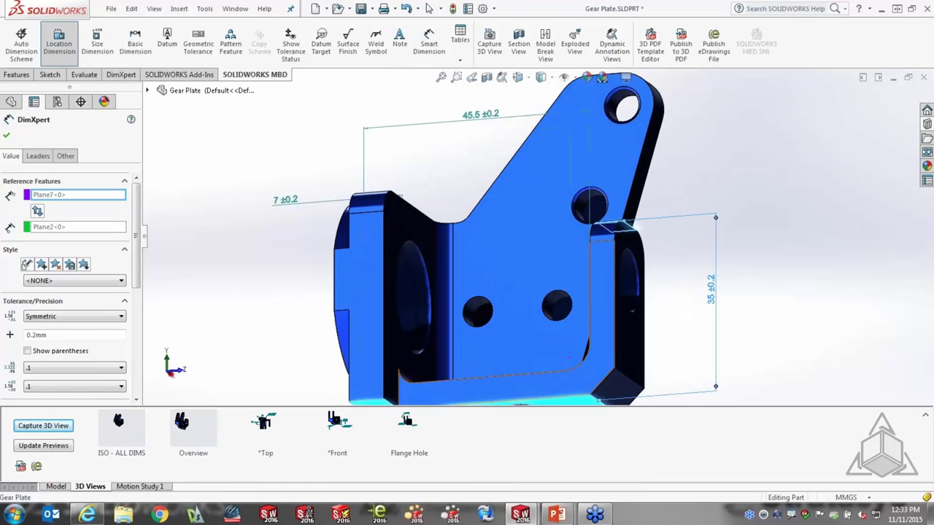
{"action": "scroll", "coordinate": [547, 316], "scroll_direction": "up", "scroll_amount": 3}
{"action": "scroll", "coordinate": [538, 268], "scroll_direction": "down", "scroll_amount": 3}
{"action": "left_click", "coordinate": [656, 183]}
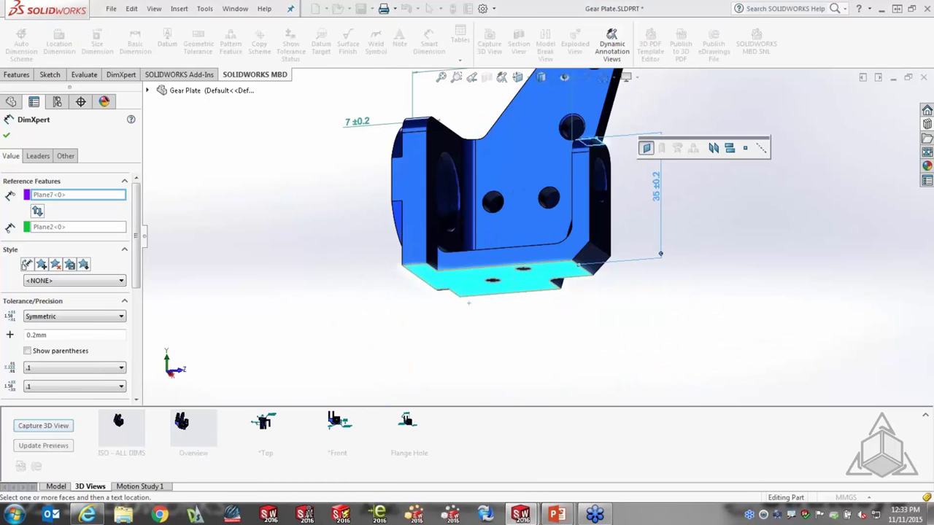
{"action": "middle_click_drag", "start_coordinate": [656, 182], "coordinate": [590, 308]}
{"action": "left_click", "coordinate": [541, 240]}
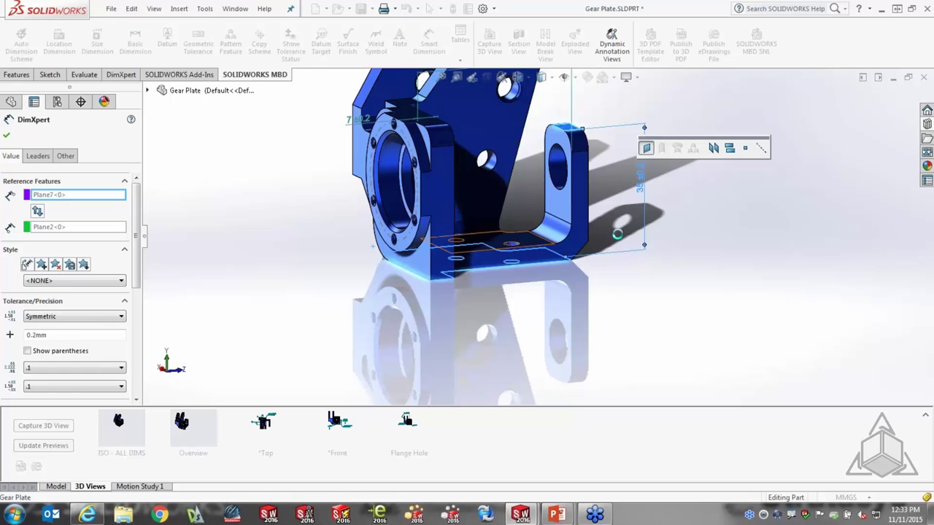
{"action": "left_click", "coordinate": [681, 221]}
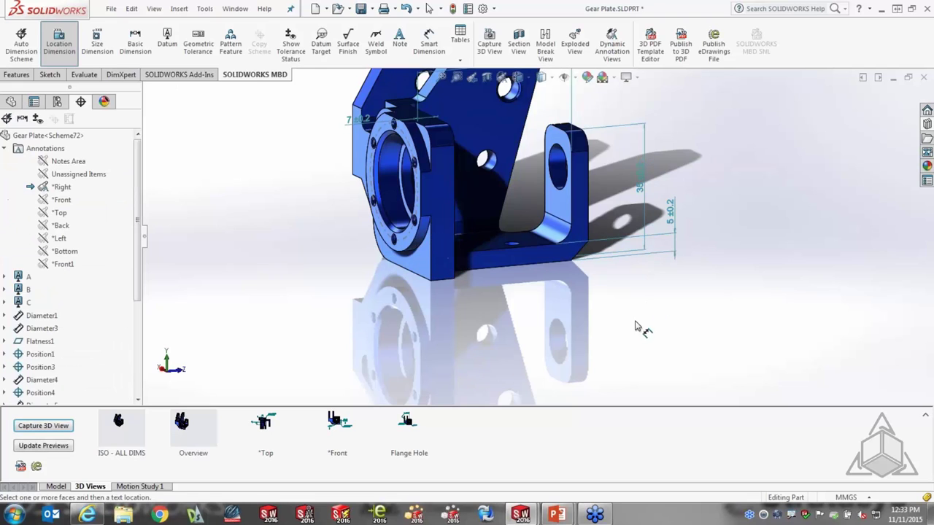
Define the intersection line of the flange's top face and the near arm's sloped edge face as the first location dimension reference
{"action": "scroll", "coordinate": [558, 208], "scroll_direction": "up", "scroll_amount": 5}
{"action": "scroll", "coordinate": [540, 208], "scroll_direction": "down", "scroll_amount": 3}
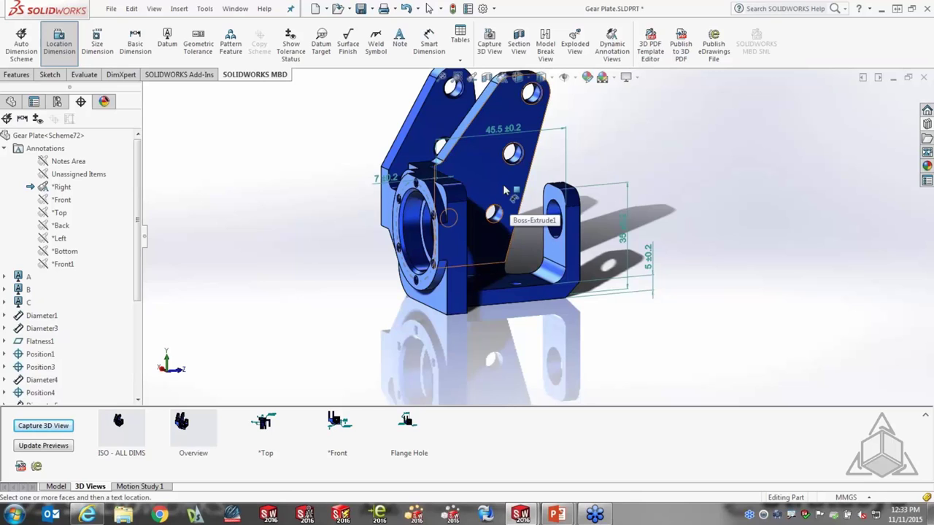
{"action": "scroll", "coordinate": [504, 188], "scroll_direction": "up", "scroll_amount": 3}
{"action": "scroll", "coordinate": [507, 182], "scroll_direction": "down", "scroll_amount": 5}
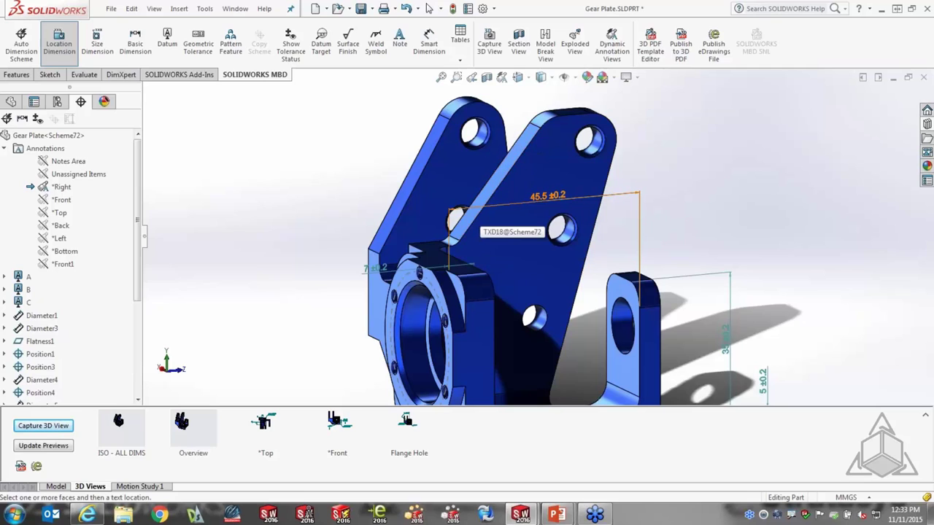
{"action": "scroll", "coordinate": [460, 241], "scroll_direction": "down", "scroll_amount": 1}
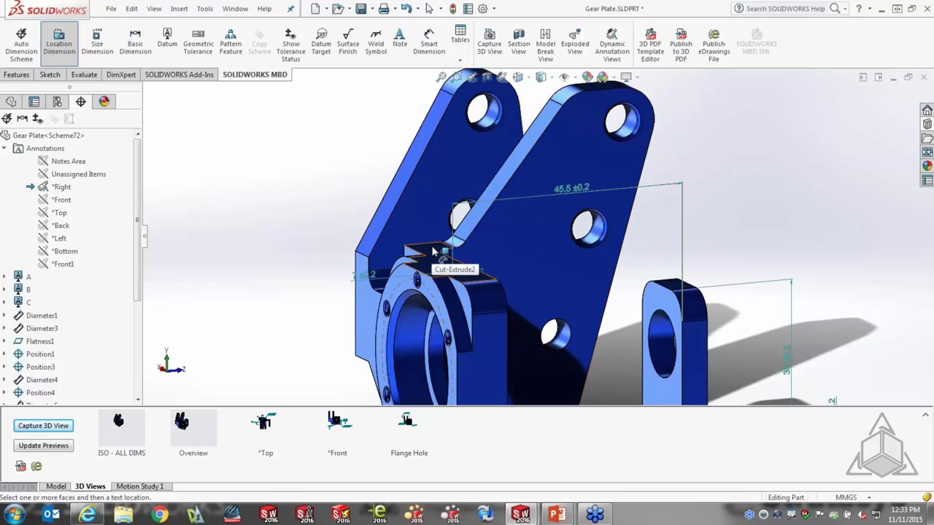
{"action": "left_click", "coordinate": [434, 252]}
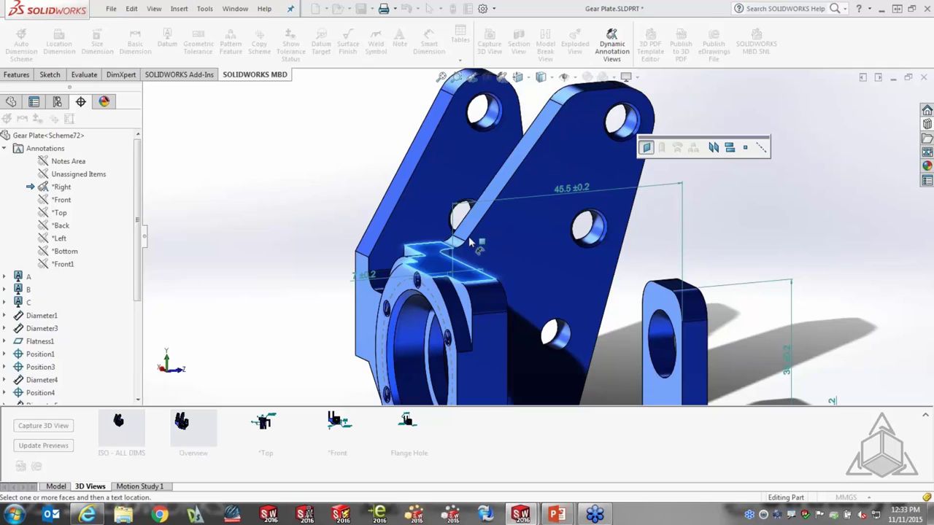
{"action": "left_click", "coordinate": [762, 148]}
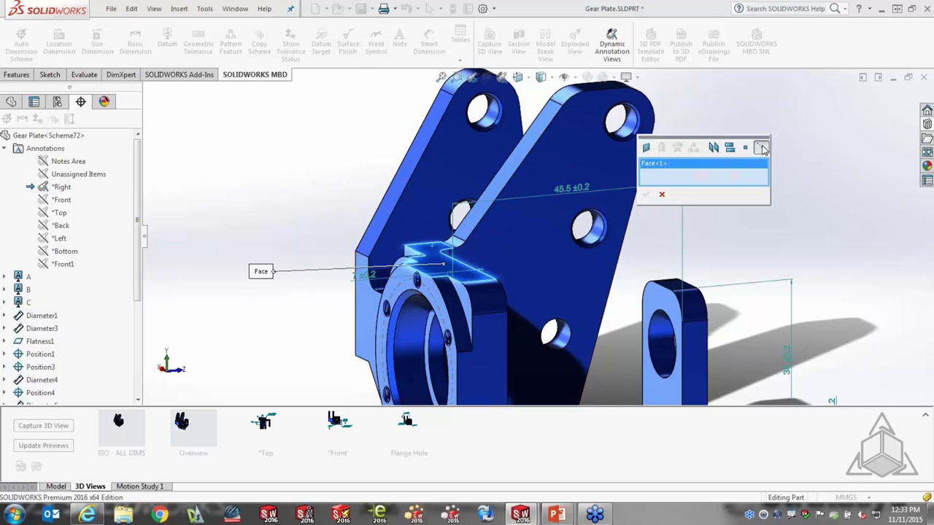
{"action": "left_click", "coordinate": [478, 226]}
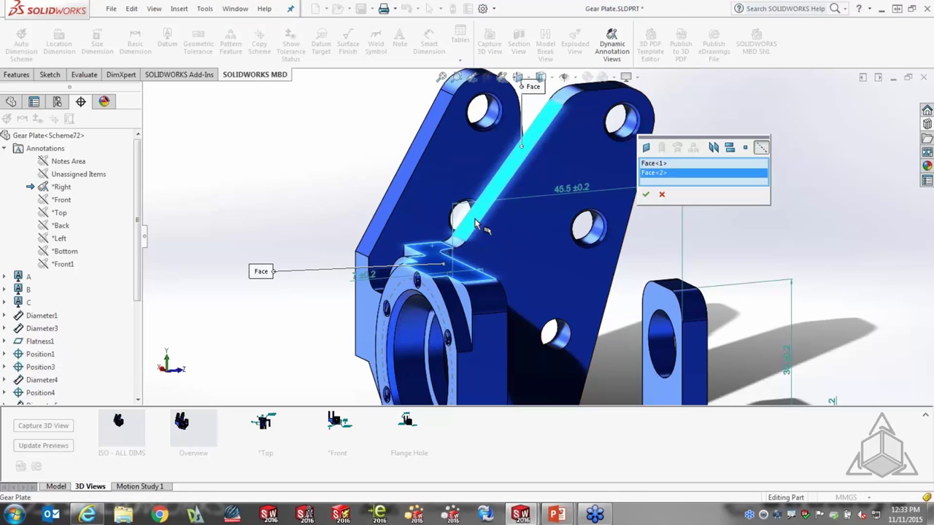
{"action": "left_click", "coordinate": [646, 193]}
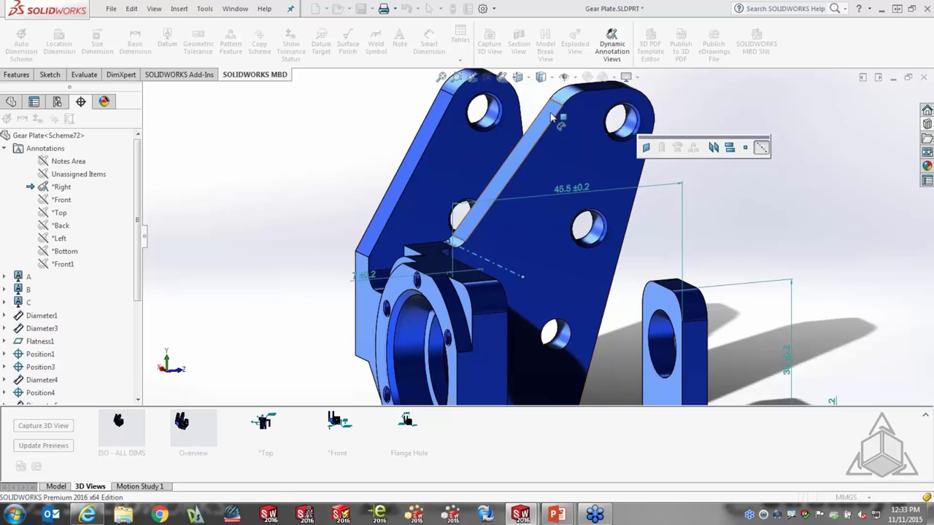
Define the intersection line of the near arm's sloped edge and top faces as second reference, and place the location dimension between both lines
{"action": "left_click", "coordinate": [645, 148]}
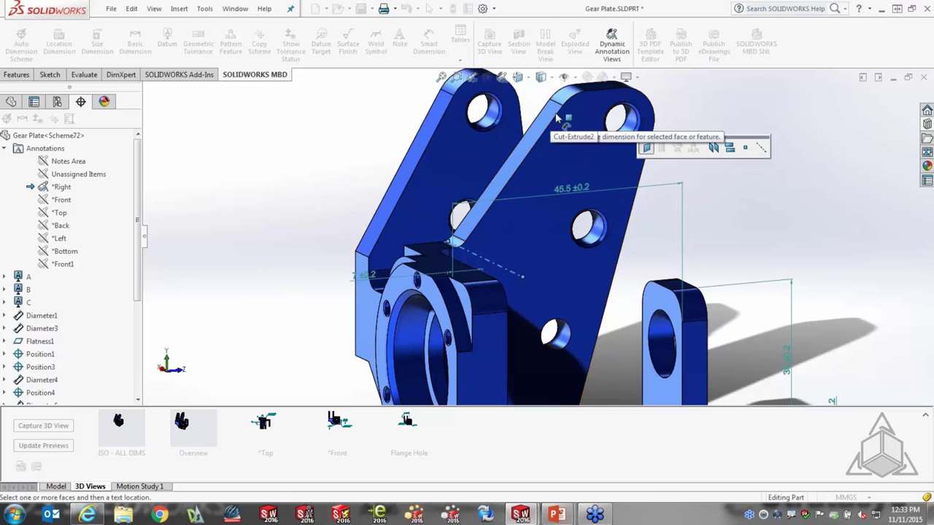
{"action": "left_click", "coordinate": [761, 148]}
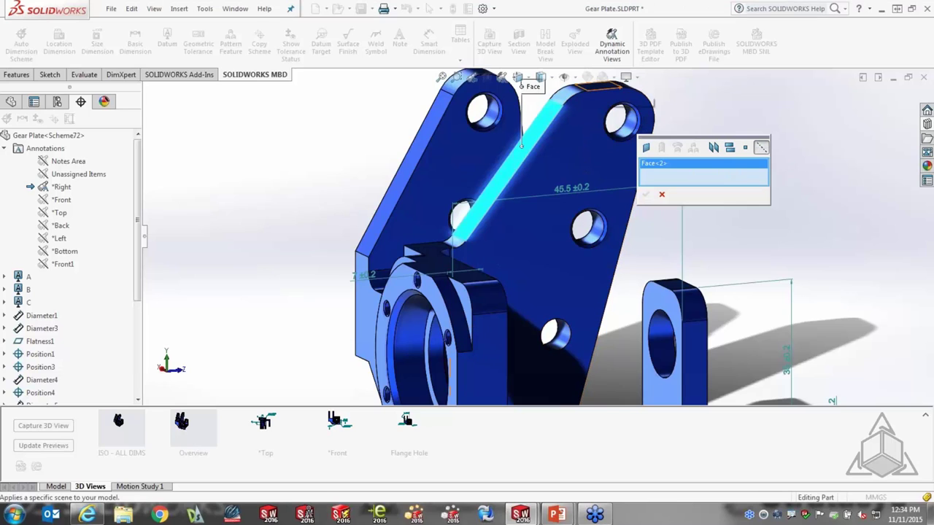
{"action": "left_click", "coordinate": [600, 86]}
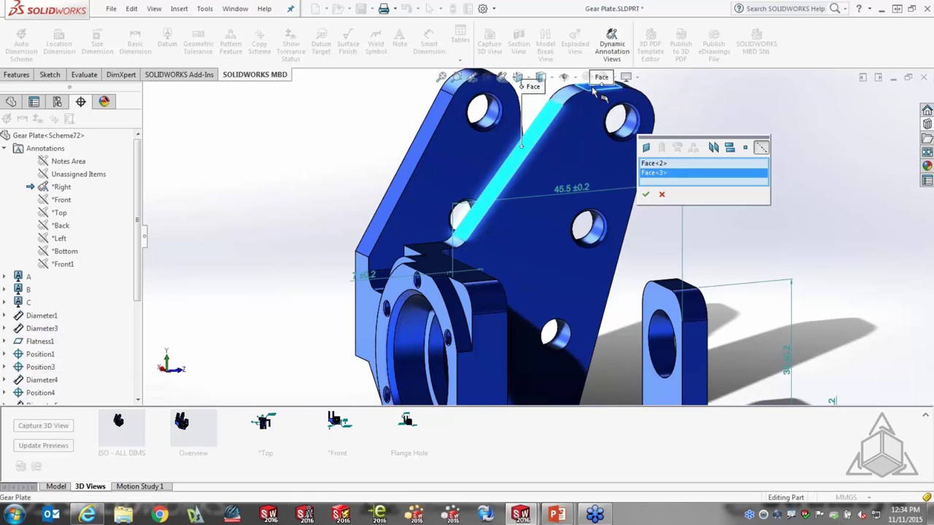
{"action": "left_click", "coordinate": [648, 195]}
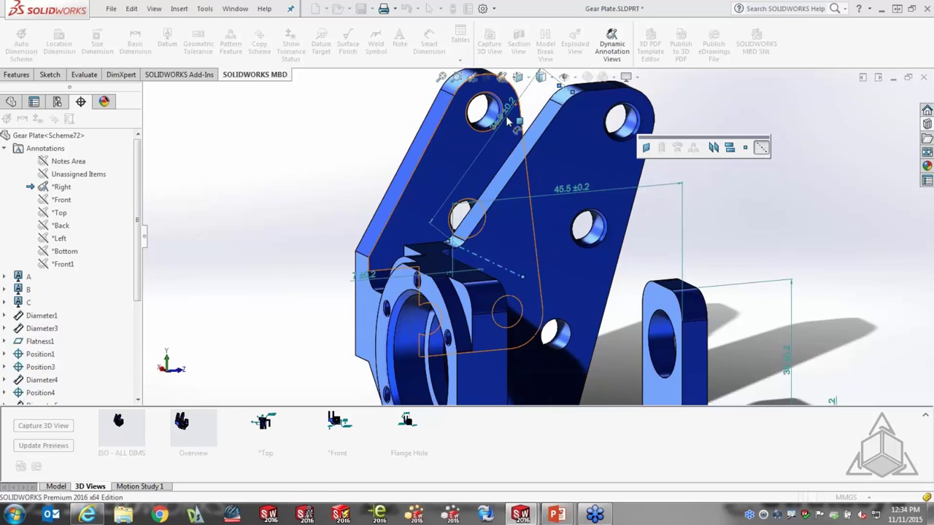
{"action": "left_click", "coordinate": [532, 102]}
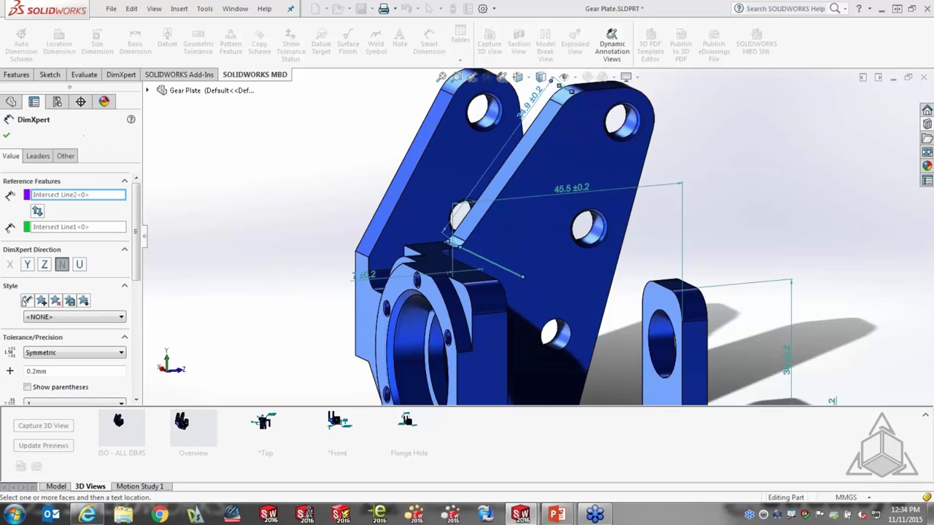
{"action": "key", "text": "Escape"}
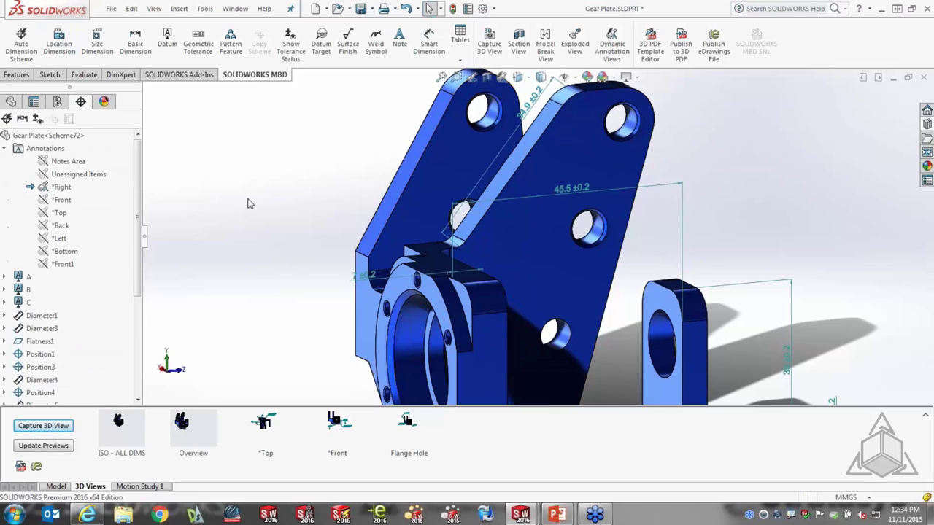
Orient the model to the Right annotation view and move the sloped-edge dimension and the 45.5 mm dimension clear of the part
{"action": "right_click", "coordinate": [69, 187]}
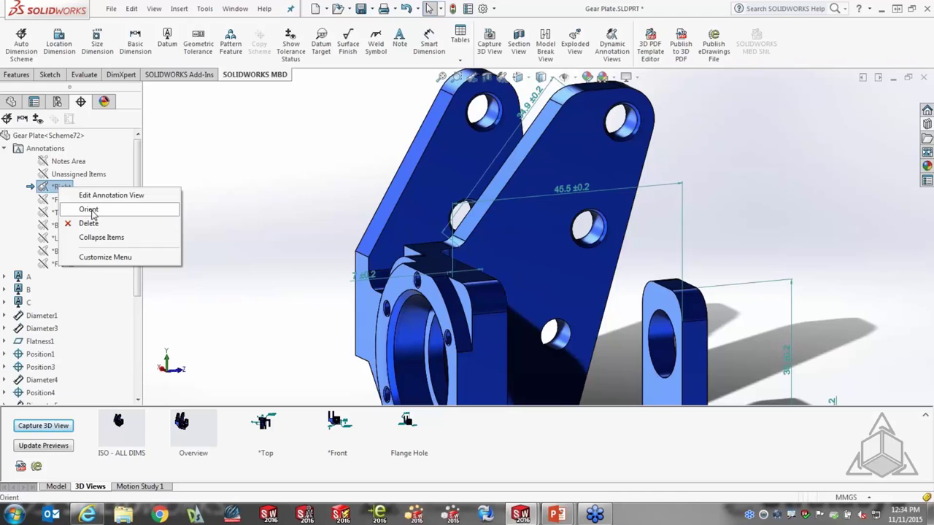
{"action": "left_click", "coordinate": [88, 209]}
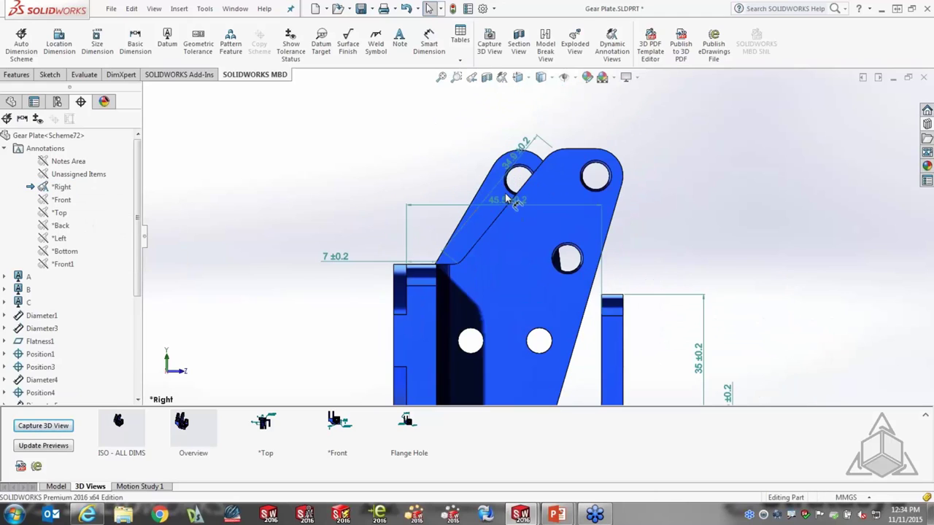
{"action": "left_click_drag", "start_coordinate": [515, 151], "coordinate": [445, 140]}
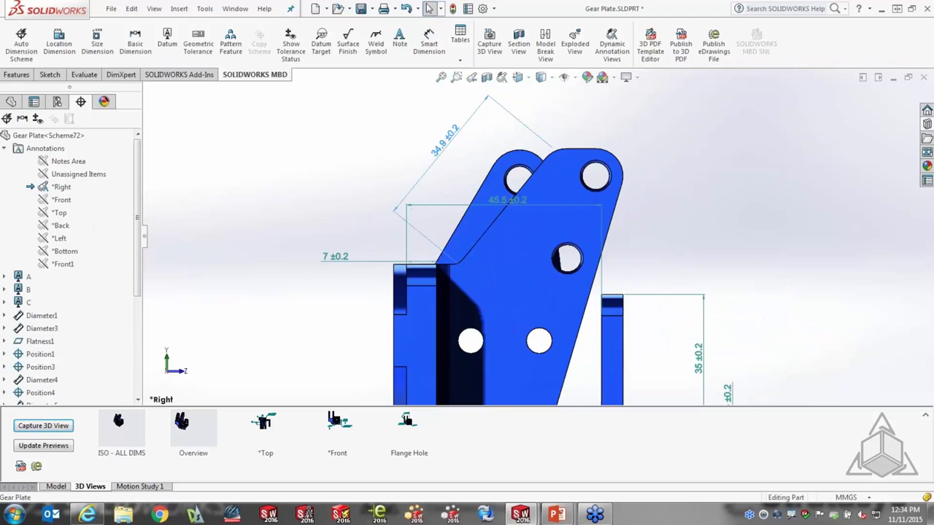
{"action": "left_click", "coordinate": [508, 199]}
{"action": "left_click_drag", "start_coordinate": [511, 200], "coordinate": [520, 100]}
{"action": "scroll", "coordinate": [533, 234], "scroll_direction": "up", "scroll_amount": 1}
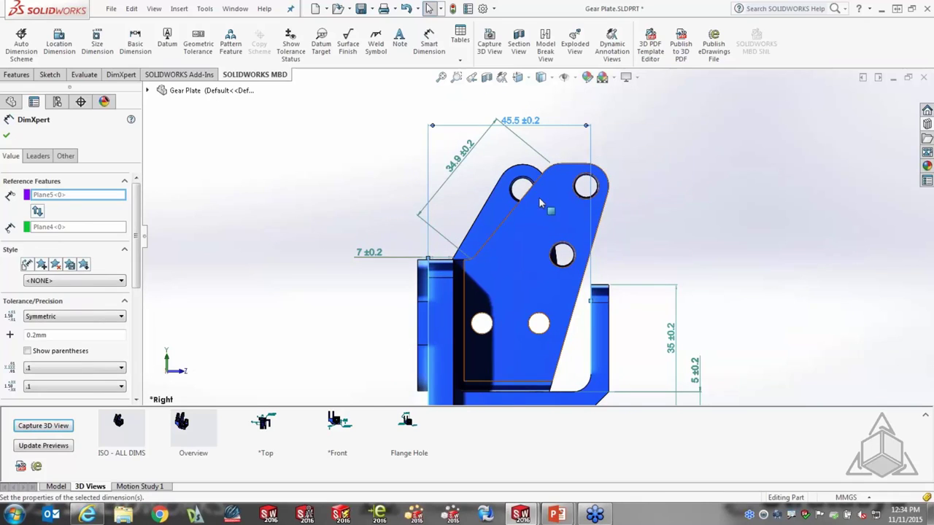
Try the Y direction for the sloped-edge location dimension, set it to Z, and place it just below the 45.5 mm dimension
{"action": "left_click", "coordinate": [460, 160]}
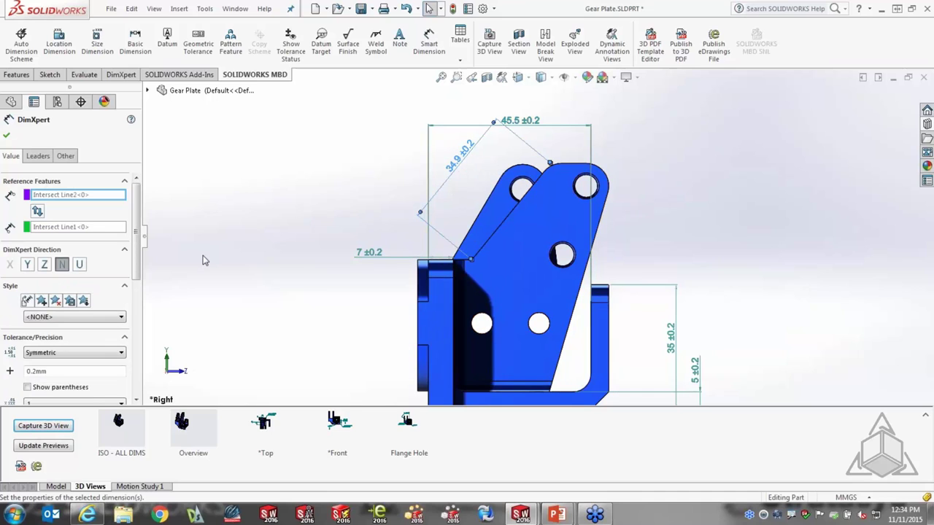
{"action": "left_click", "coordinate": [28, 265]}
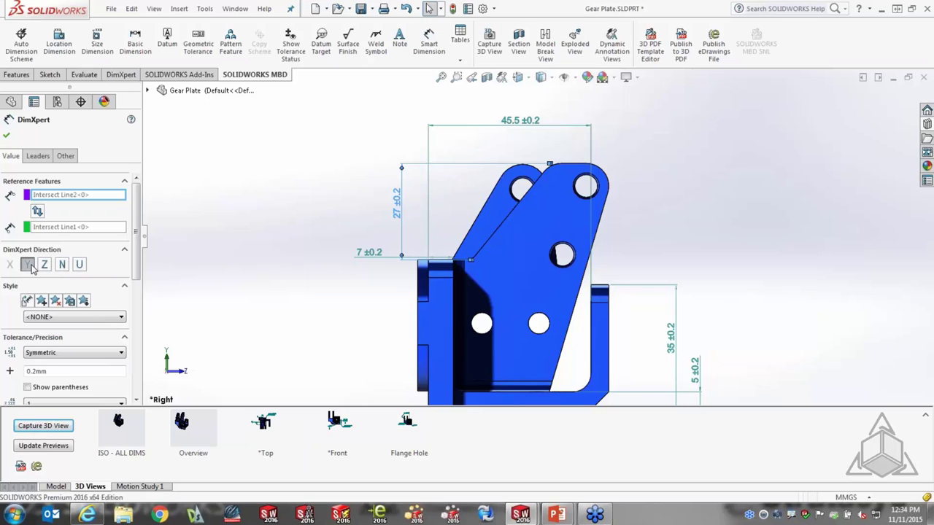
{"action": "left_click", "coordinate": [44, 266]}
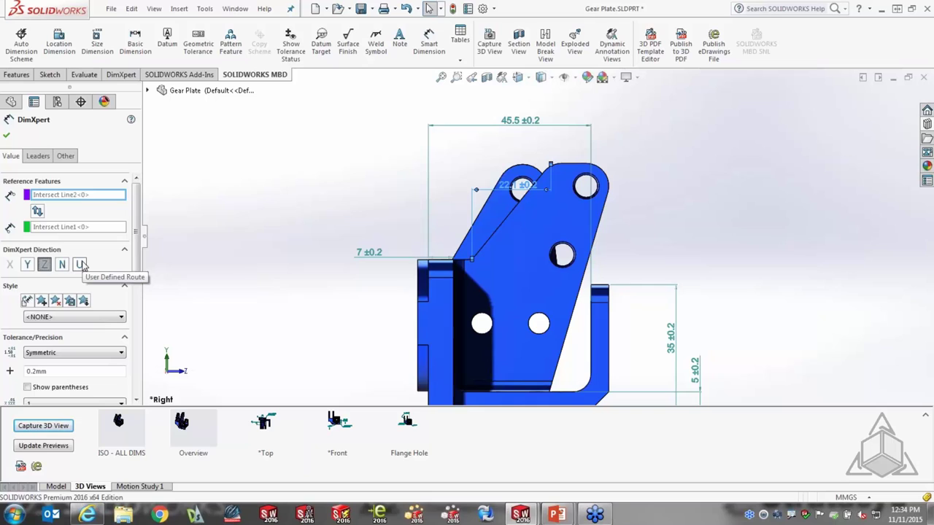
{"action": "left_click_drag", "start_coordinate": [519, 186], "coordinate": [505, 143]}
{"action": "left_click", "coordinate": [742, 213]}
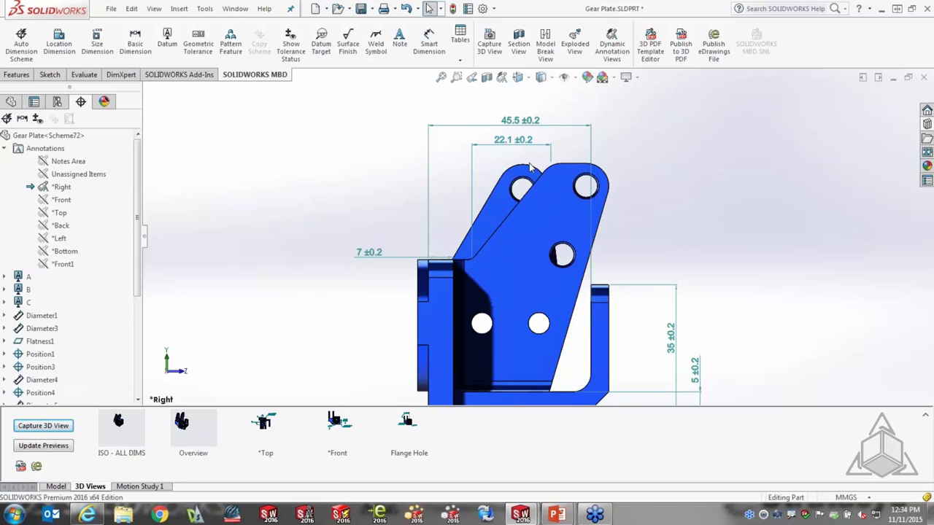
Add a size dimension to the inner fillet between the base plate and the upright lug
{"action": "left_click", "coordinate": [93, 45]}
{"action": "key", "text": "ctrl+7"}
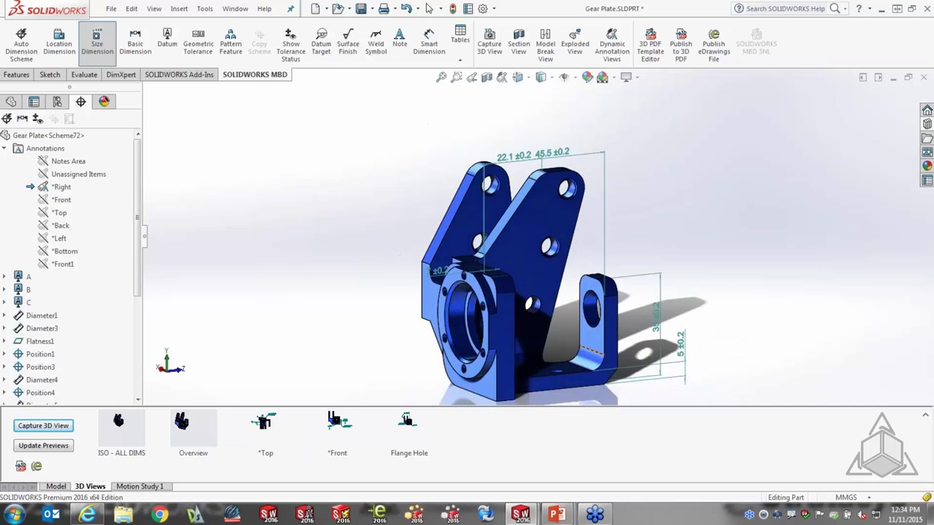
{"action": "scroll", "coordinate": [555, 277], "scroll_direction": "down", "scroll_amount": 3}
{"action": "left_click", "coordinate": [550, 268]}
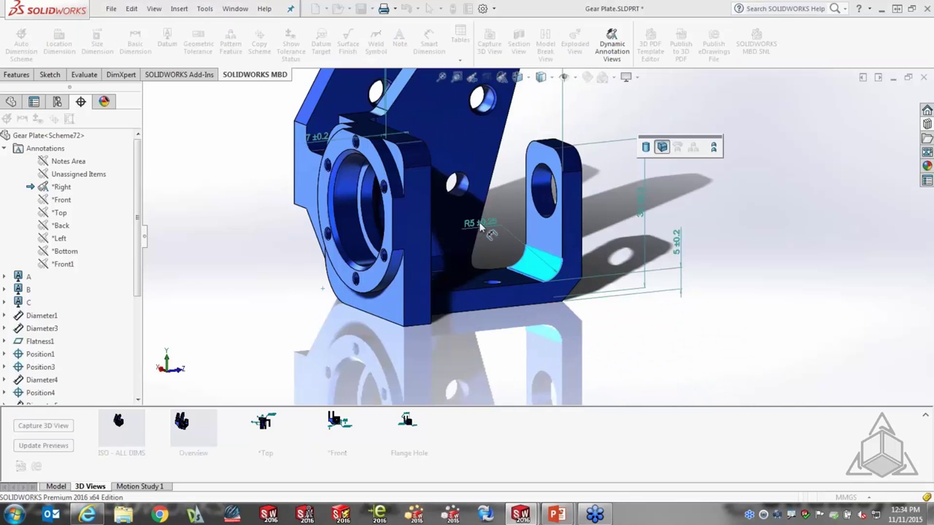
{"action": "left_click", "coordinate": [485, 224]}
{"action": "key", "text": "Escape"}
Add a size dimension to the chamfer at the outer bottom corner below the upright lug, placing it beneath the part
{"action": "key", "text": "ctrl+4"}
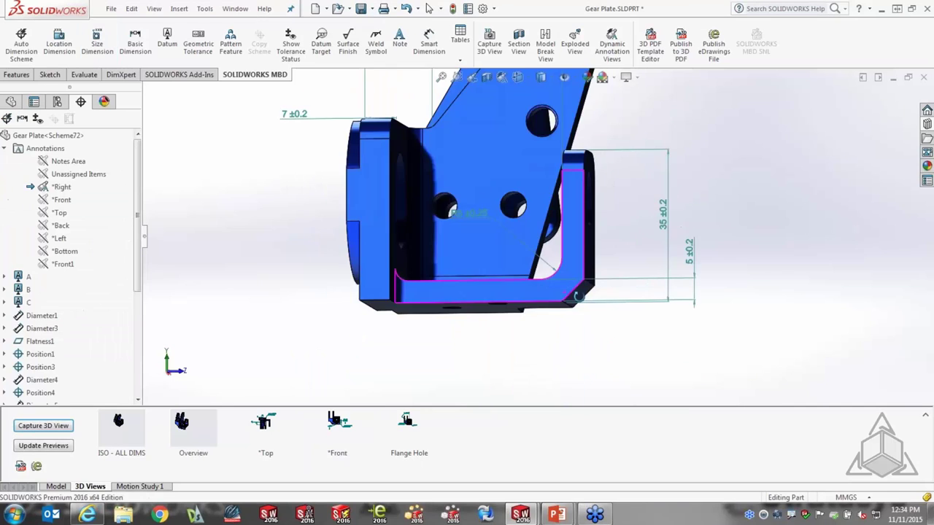
{"action": "key", "text": "ctrl+7"}
{"action": "left_click", "coordinate": [594, 296]}
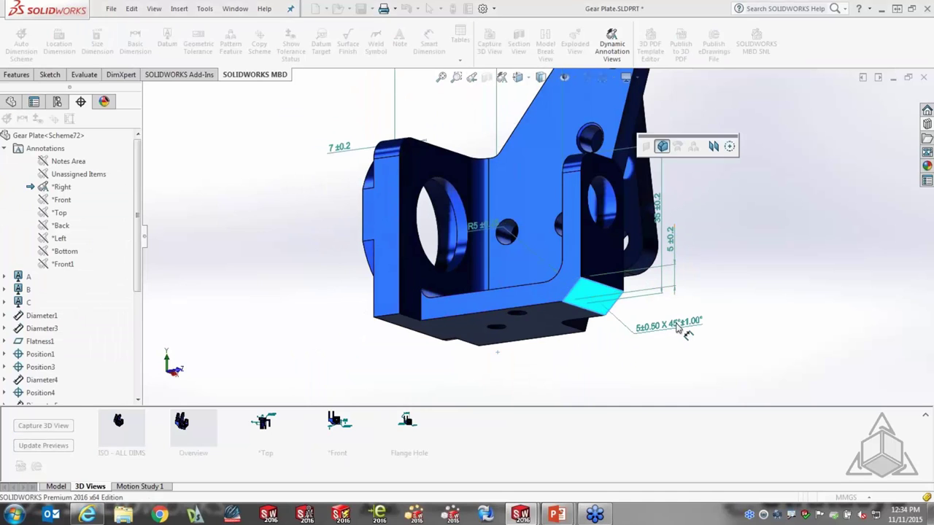
{"action": "left_click", "coordinate": [678, 330]}
{"action": "key", "text": "Escape"}
{"action": "key", "text": "ctrl+4"}
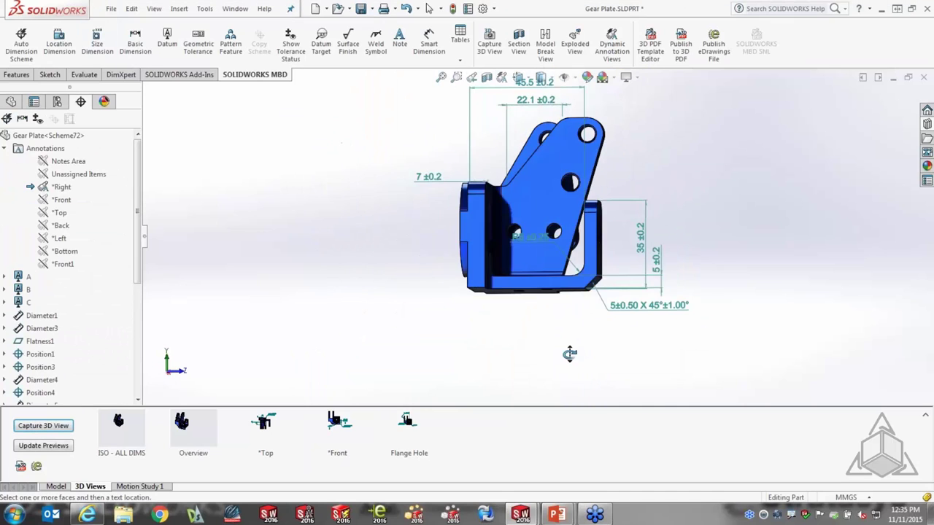
Show the tolerance status to examine which faces are fully or under constrained, and turn the display off again
{"action": "left_click", "coordinate": [289, 49]}
{"action": "middle_click_drag", "start_coordinate": [387, 260], "coordinate": [563, 169]}
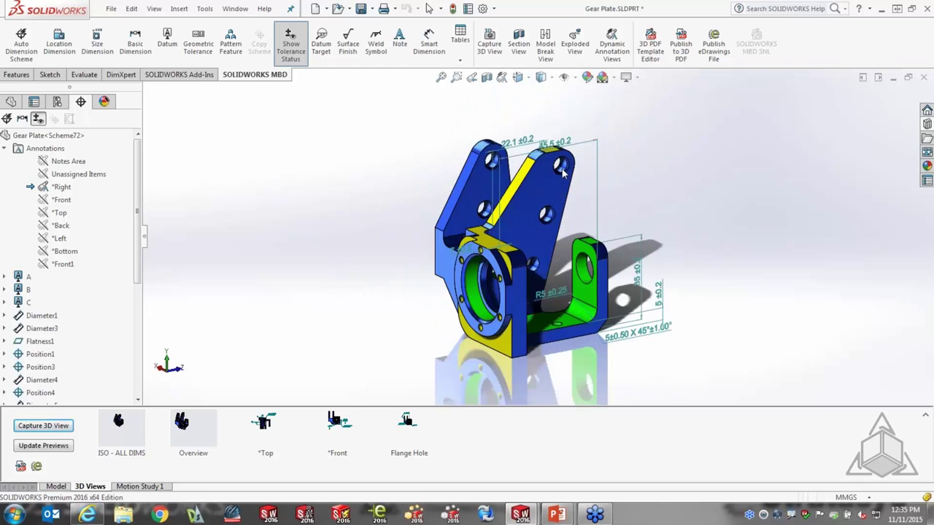
{"action": "left_click", "coordinate": [299, 53]}
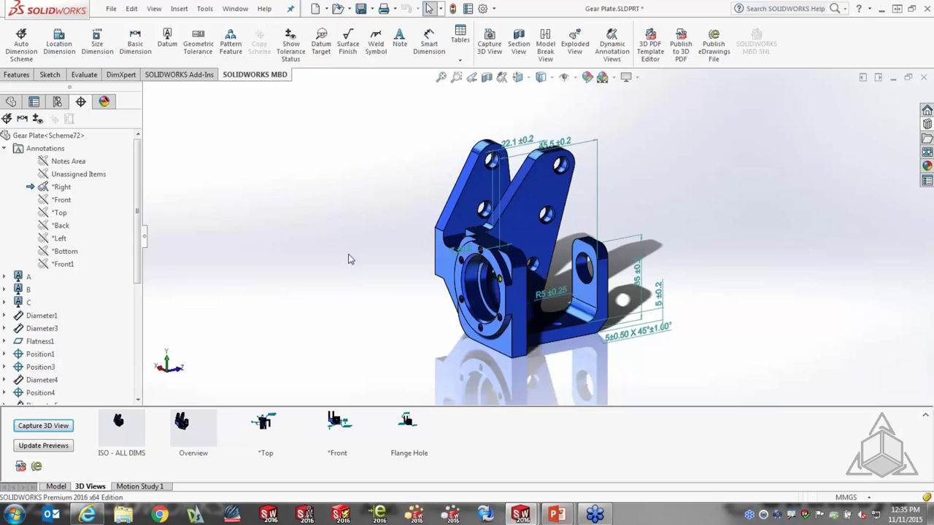
Review the dimensions in the Right annotation view and in the captured Flange Hole and Front 3D views
{"action": "right_click", "coordinate": [60, 188]}
{"action": "left_click", "coordinate": [86, 210]}
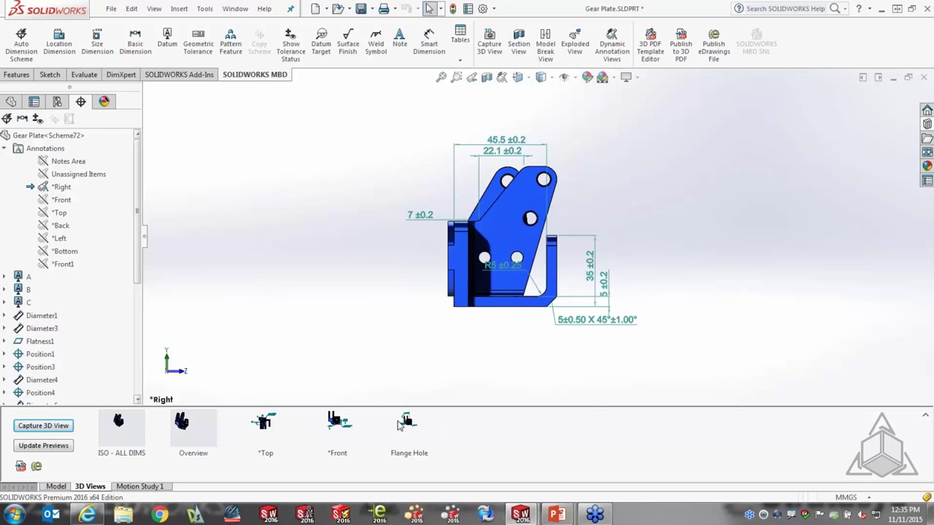
{"action": "double_click", "coordinate": [406, 423]}
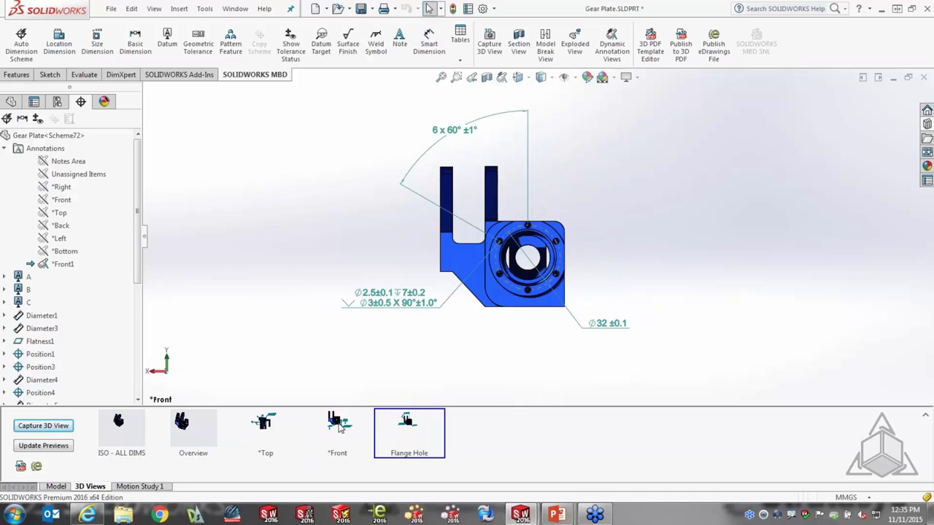
{"action": "double_click", "coordinate": [339, 427]}
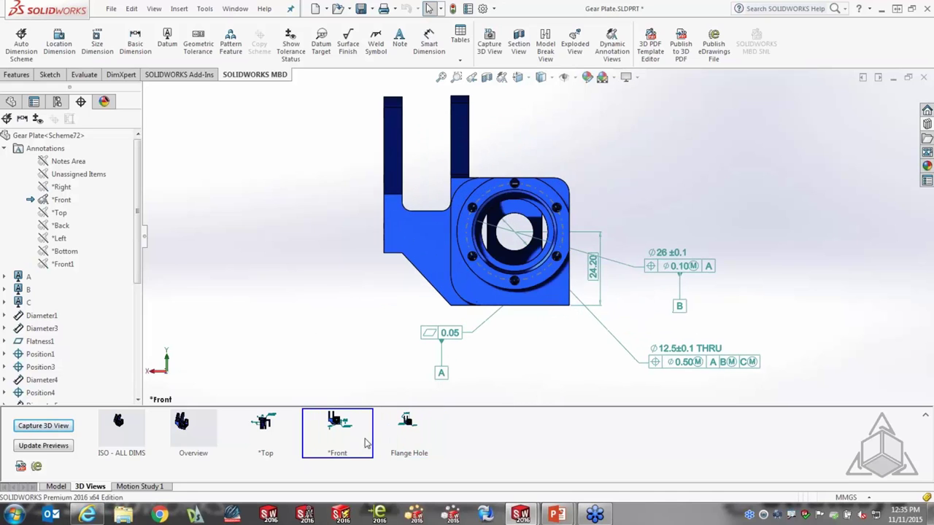
{"action": "double_click", "coordinate": [406, 423]}
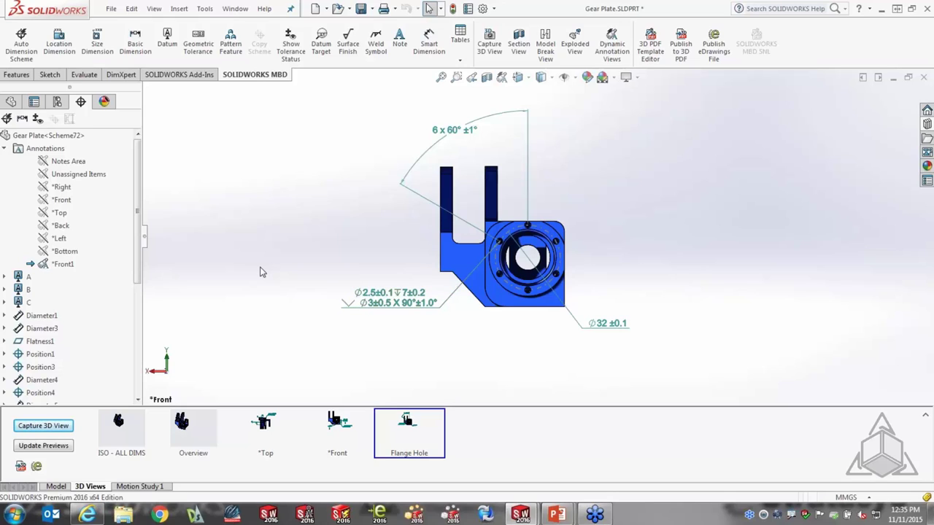
Activate the Left annotation view and orient the model to it
{"action": "middle_click_drag", "start_coordinate": [428, 340], "coordinate": [519, 340]}
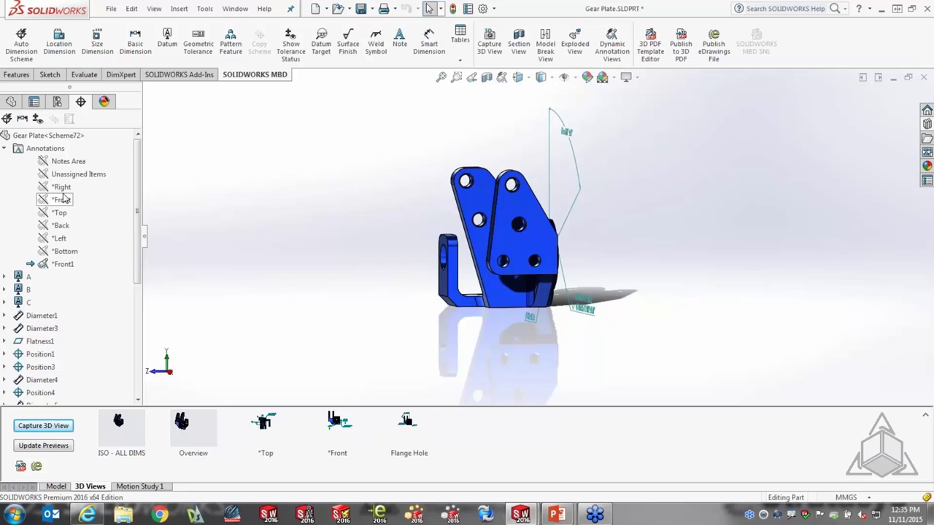
{"action": "right_click", "coordinate": [58, 238]}
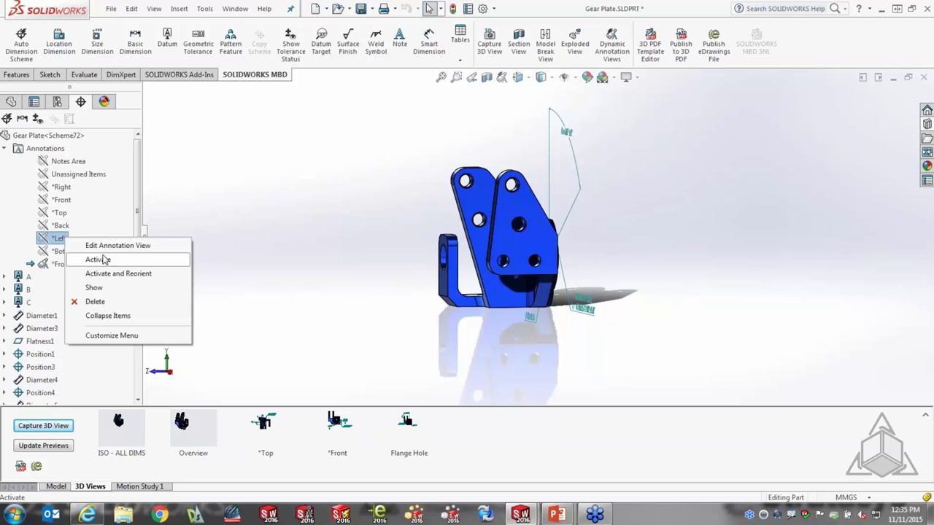
{"action": "left_click", "coordinate": [97, 260]}
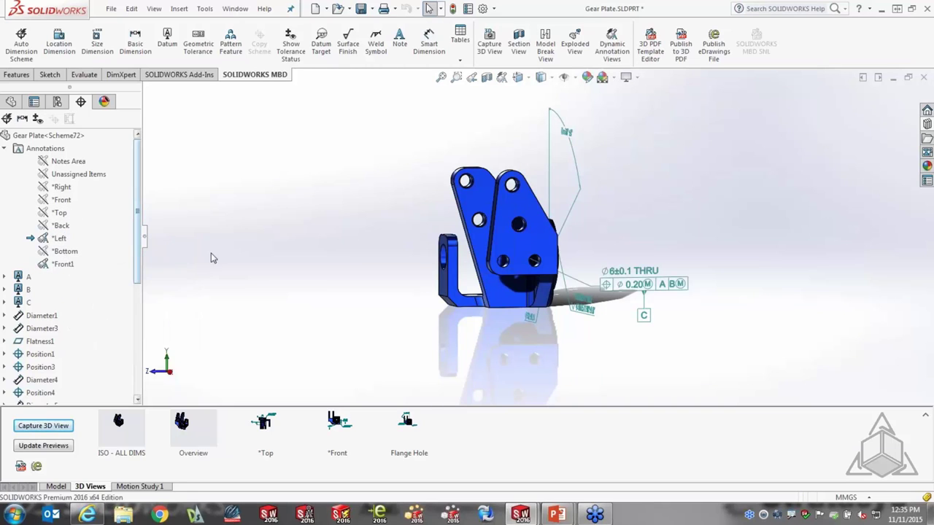
{"action": "right_click", "coordinate": [59, 239]}
{"action": "left_click", "coordinate": [88, 257]}
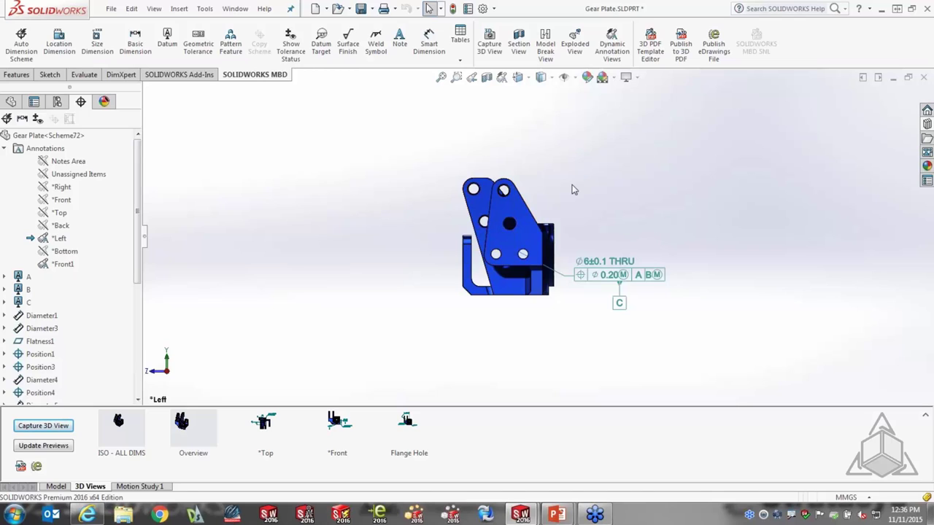
Create a planar section view of the part along the Right plane with a 0 mm offset
{"action": "left_click", "coordinate": [519, 42]}
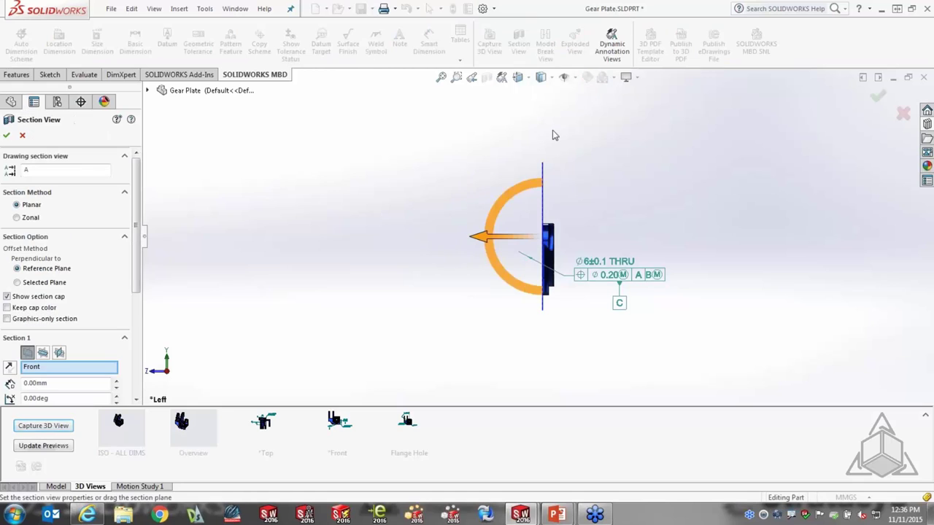
{"action": "left_click", "coordinate": [60, 353]}
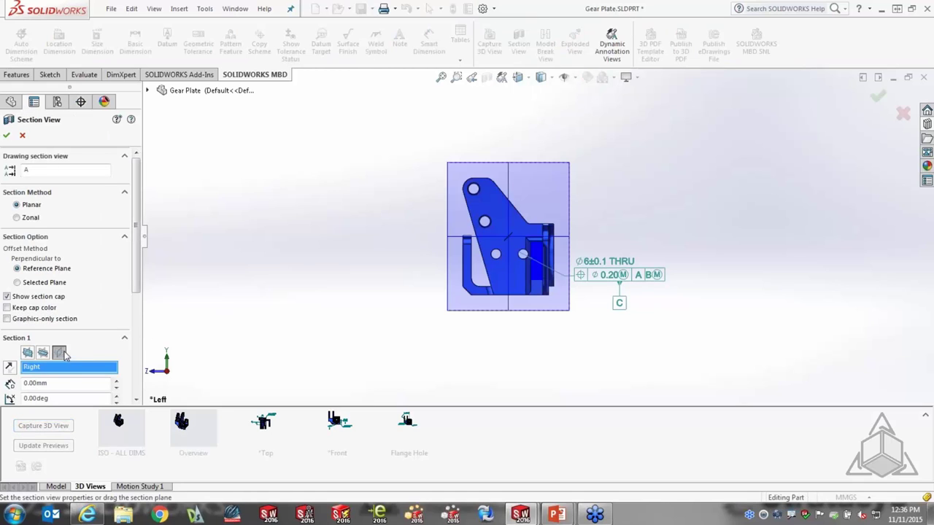
{"action": "left_click", "coordinate": [6, 135]}
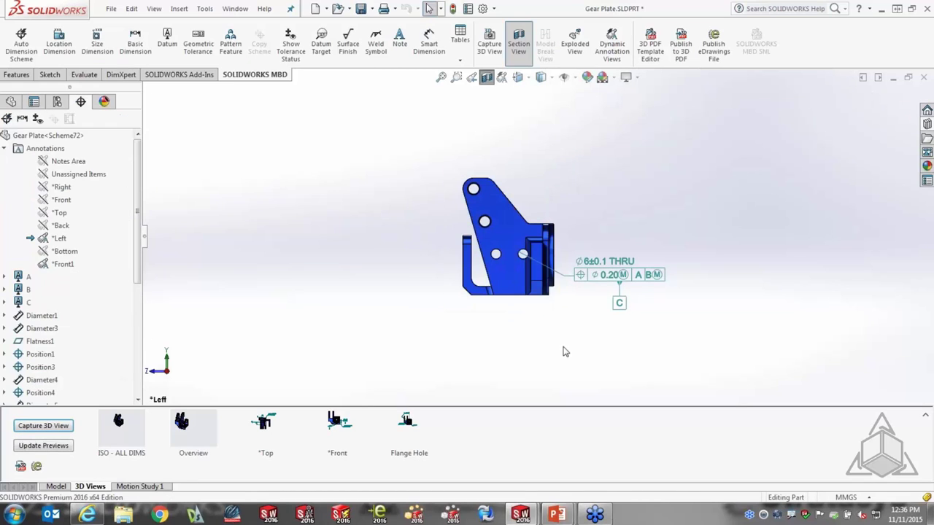
Capture the sectioned left view as a 3D view named Inner Holes
{"action": "key", "text": "f"}
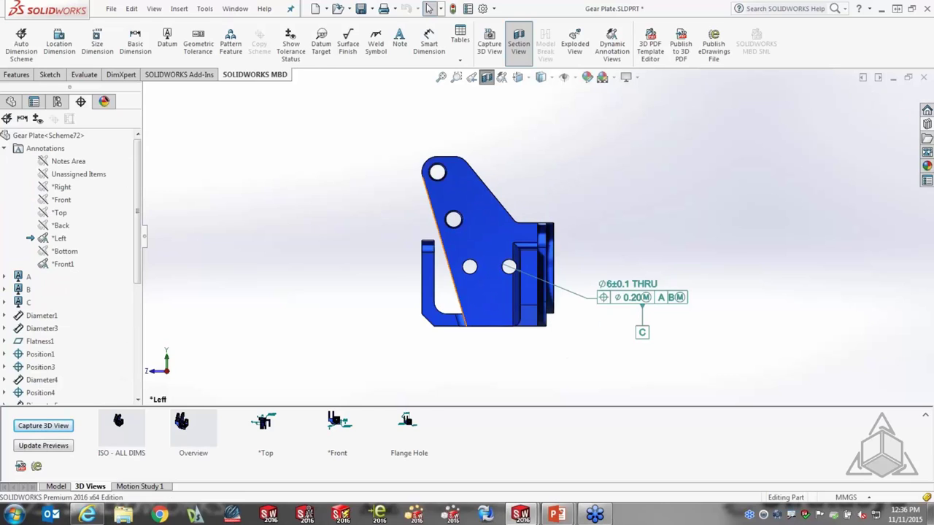
{"action": "left_click", "coordinate": [43, 426]}
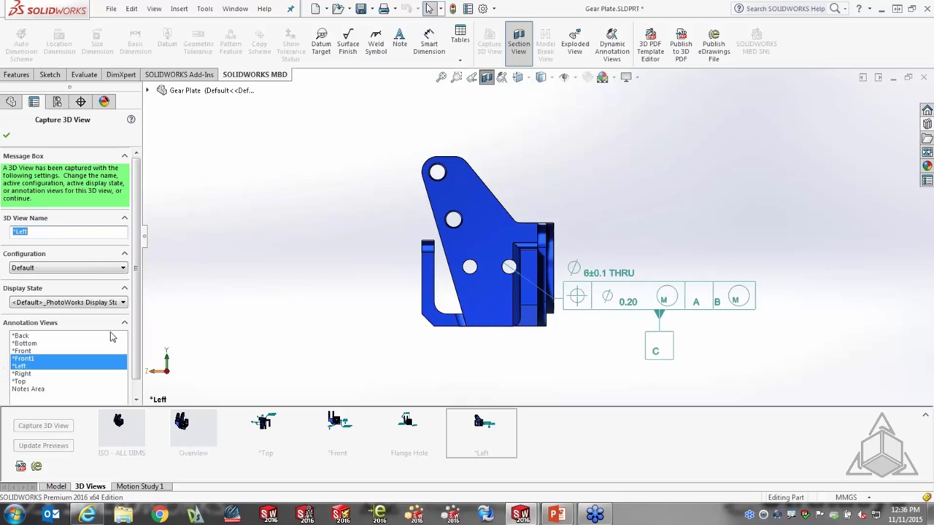
{"action": "type", "text": "Inner Holes"}
{"action": "left_click", "coordinate": [7, 135]}
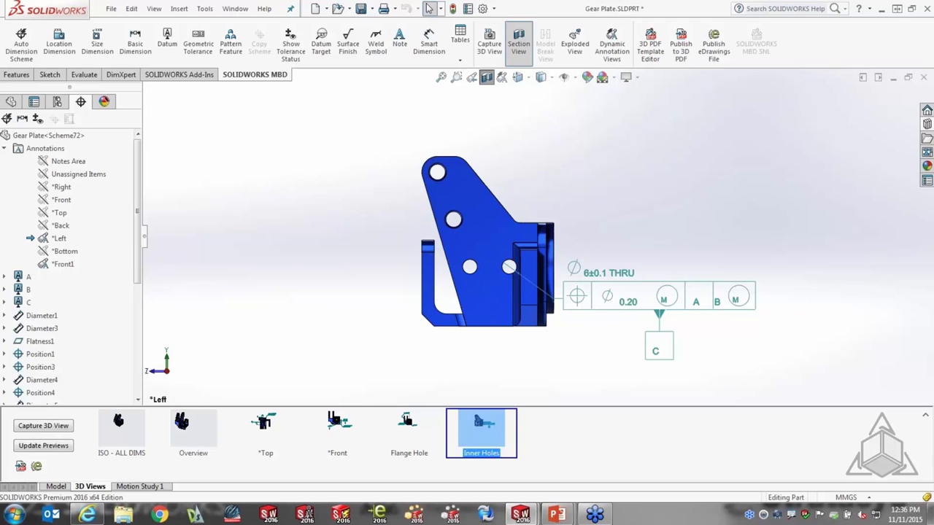
Restore the Inner Holes 3D view and add a DimXpert size dimension to the two-hole pattern in the upper sectioned arm
{"action": "double_click", "coordinate": [481, 427]}
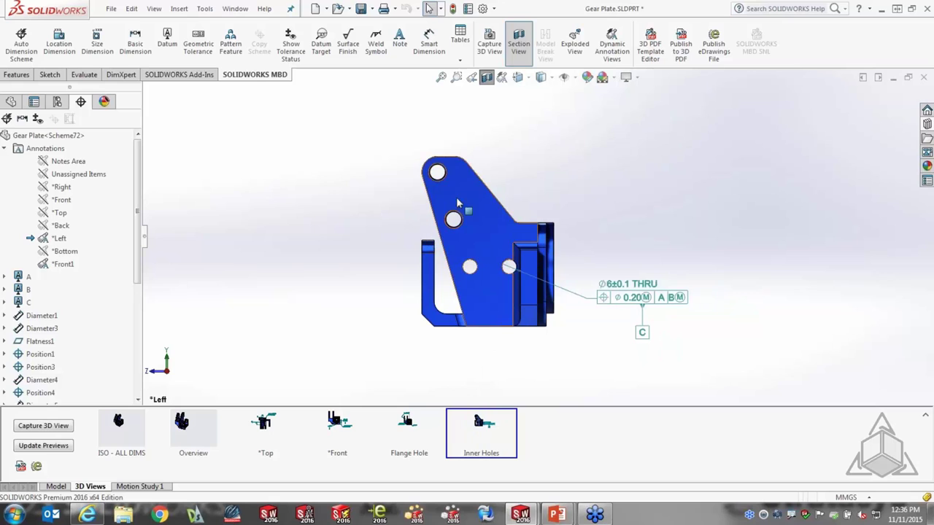
{"action": "key", "text": "ctrl+7"}
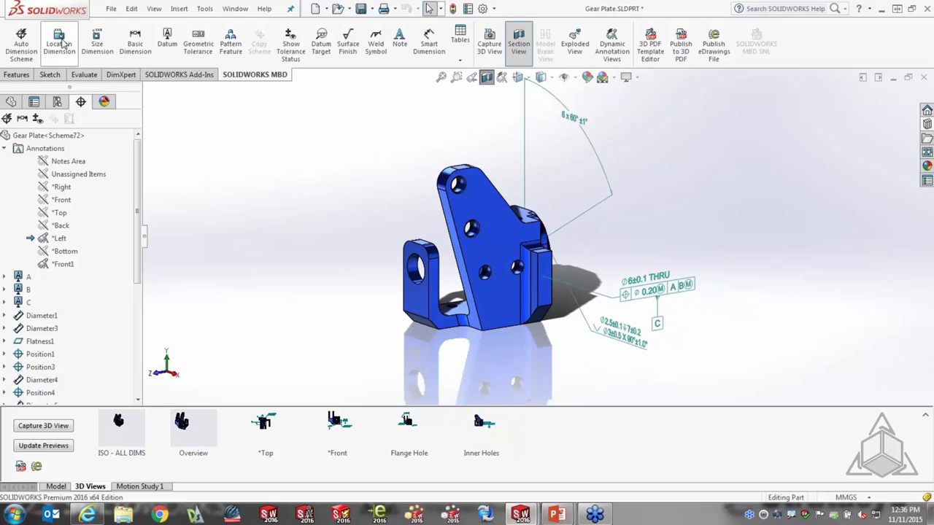
{"action": "left_click", "coordinate": [97, 44]}
{"action": "scroll", "coordinate": [466, 196], "scroll_direction": "down", "scroll_amount": 3}
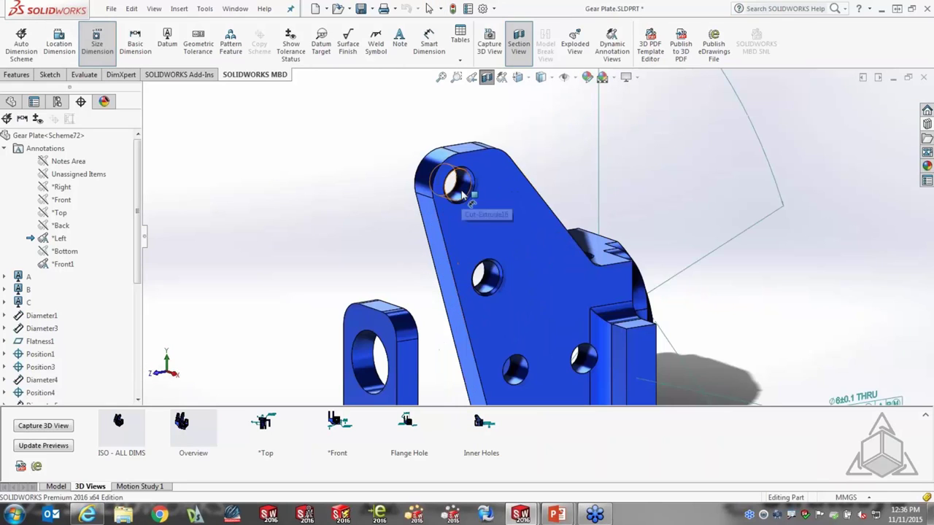
{"action": "left_click", "coordinate": [457, 191]}
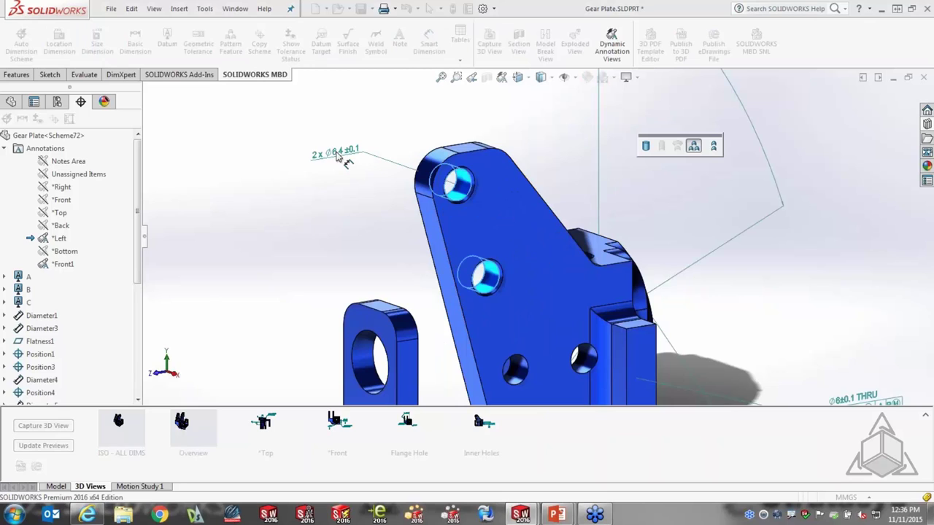
{"action": "left_click", "coordinate": [337, 159]}
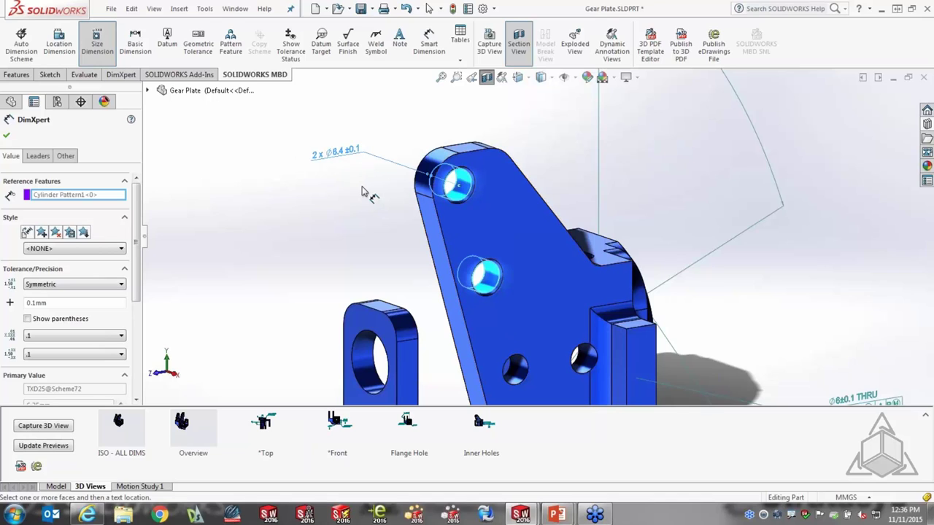
{"action": "left_click", "coordinate": [6, 135]}
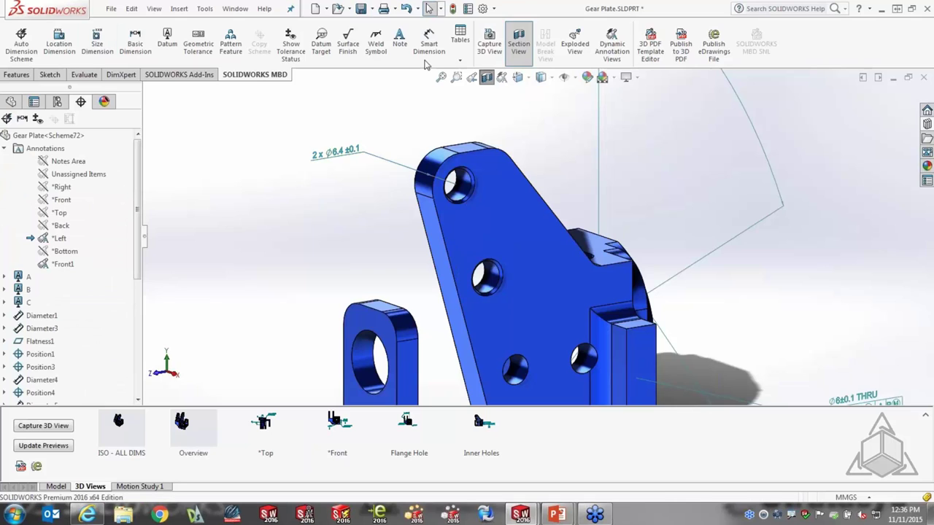
Review the document's DimXpert settings for standard and tolerance method, size dimensions, location dimensions and chain dimensions
{"action": "left_click", "coordinate": [495, 9]}
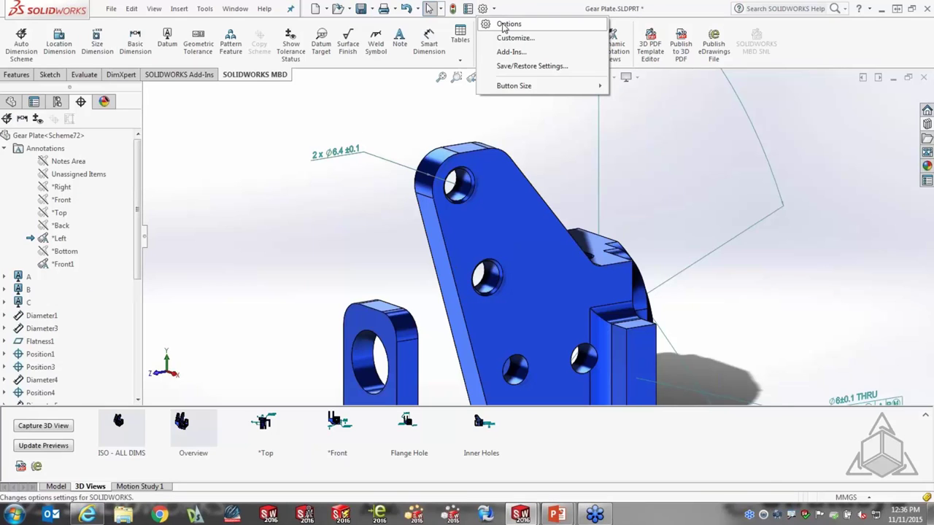
{"action": "left_click", "coordinate": [502, 27]}
{"action": "left_click", "coordinate": [362, 53]}
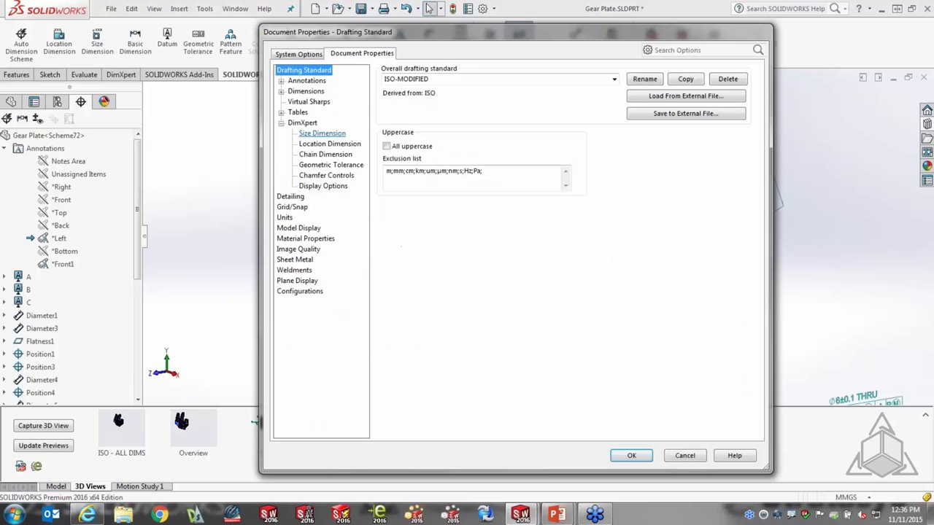
{"action": "left_click", "coordinate": [304, 124]}
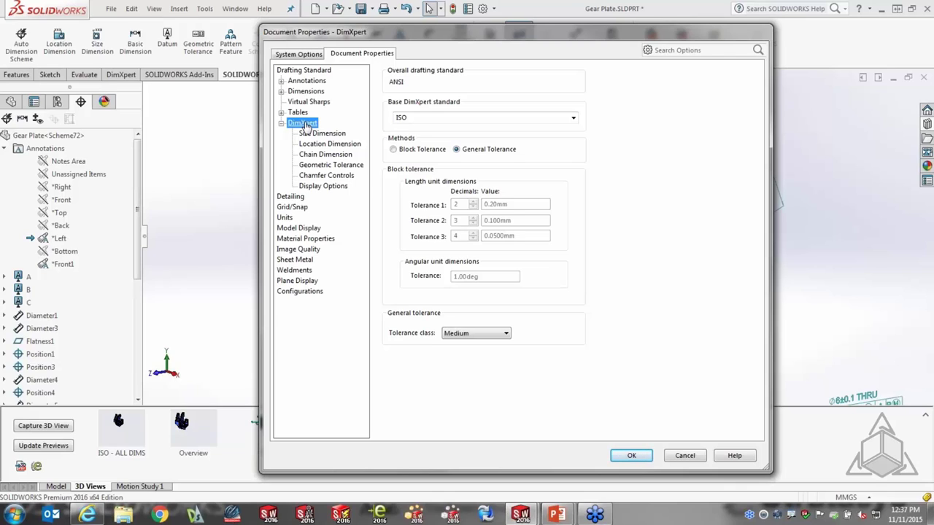
{"action": "left_click", "coordinate": [315, 134]}
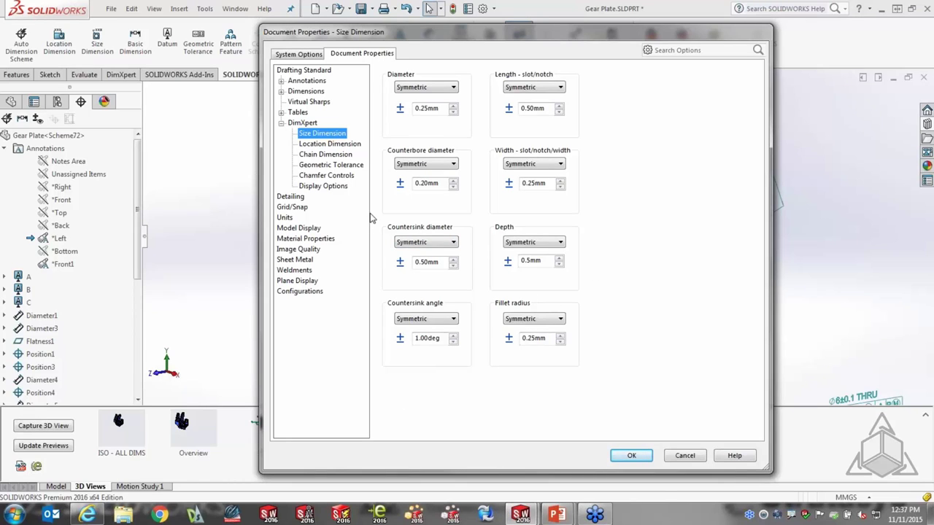
{"action": "left_click", "coordinate": [335, 144]}
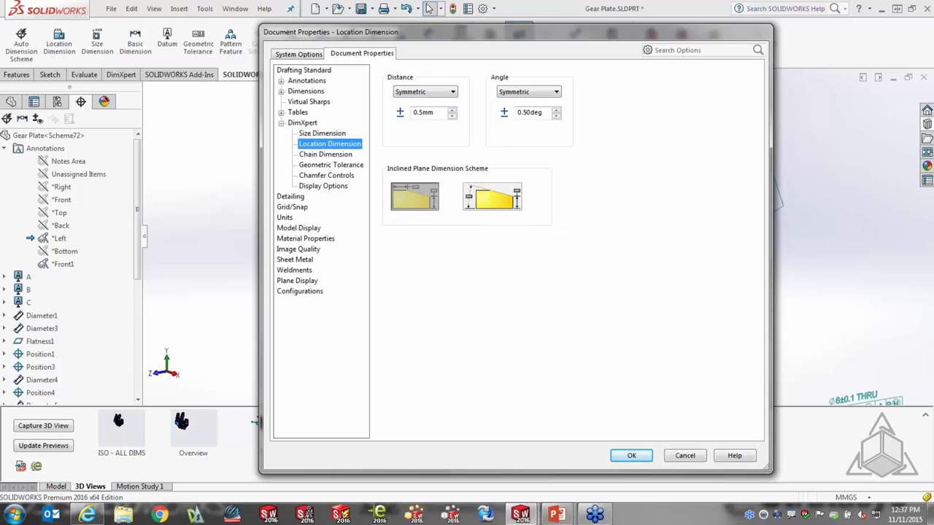
{"action": "left_click", "coordinate": [325, 154]}
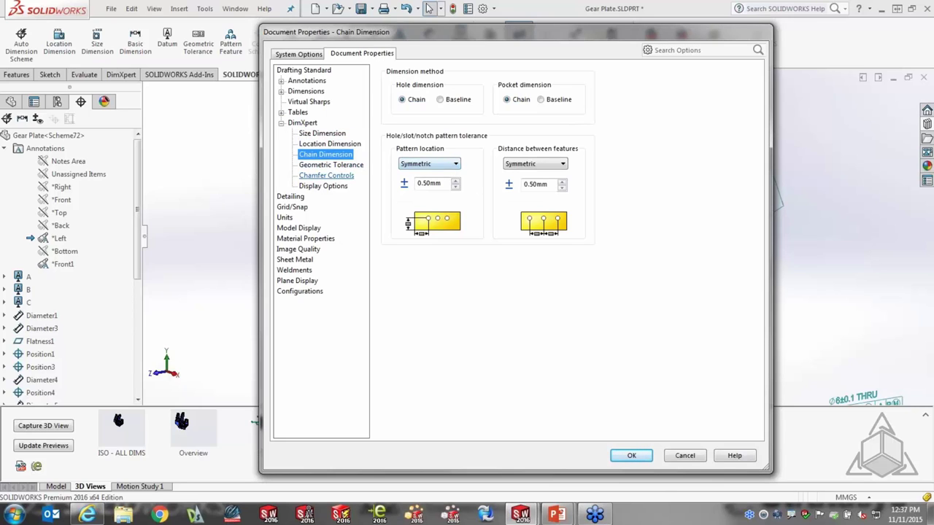
Enable the creation of chain basic dimensions in the document's DimXpert geometric tolerance settings
{"action": "left_click", "coordinate": [321, 165]}
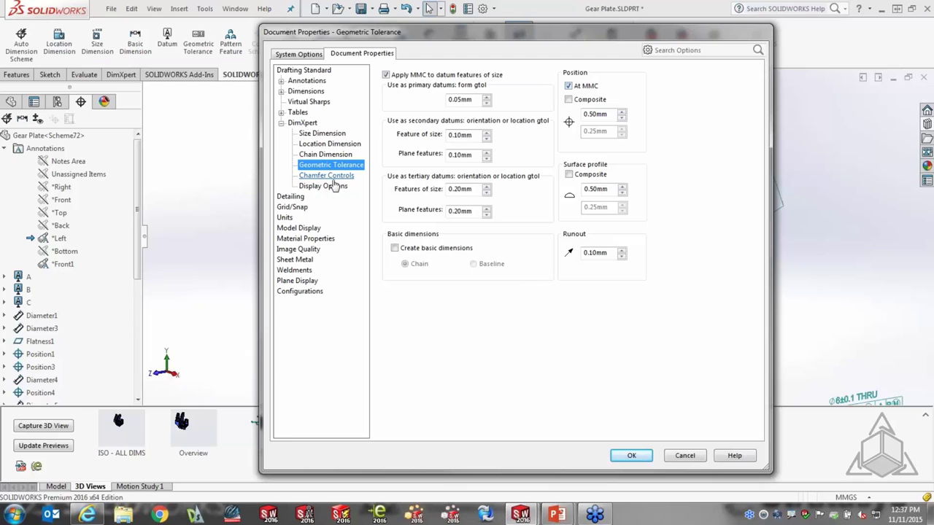
{"action": "left_click", "coordinate": [395, 249]}
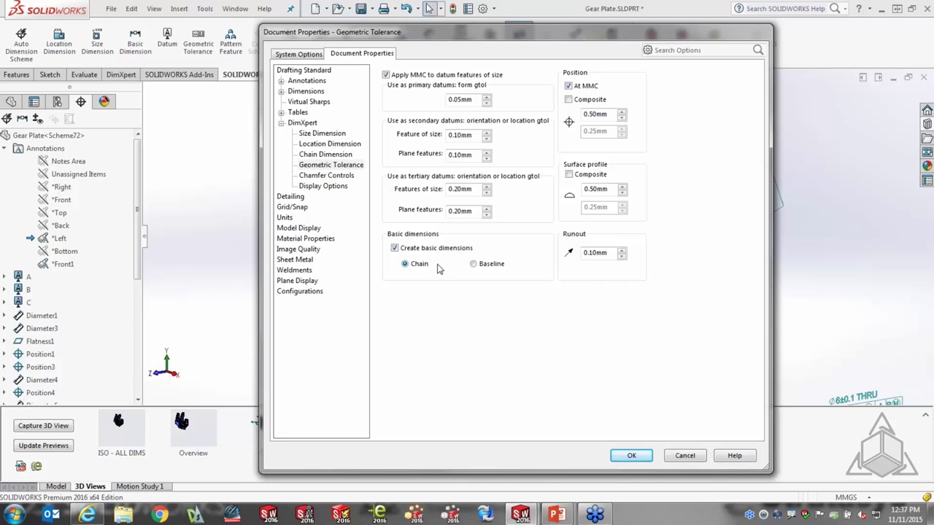
{"action": "left_click", "coordinate": [631, 456]}
Start a geometric tolerance on the two-hole pattern's diameter dimension with the position symbol and a tolerance of 0.1
{"action": "key", "text": "f"}
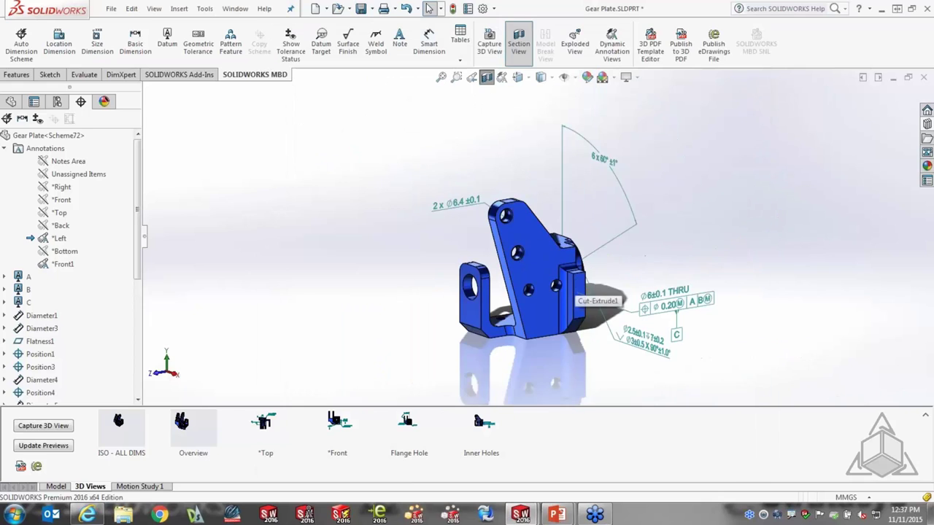
{"action": "scroll", "coordinate": [438, 199], "scroll_direction": "down", "scroll_amount": 2}
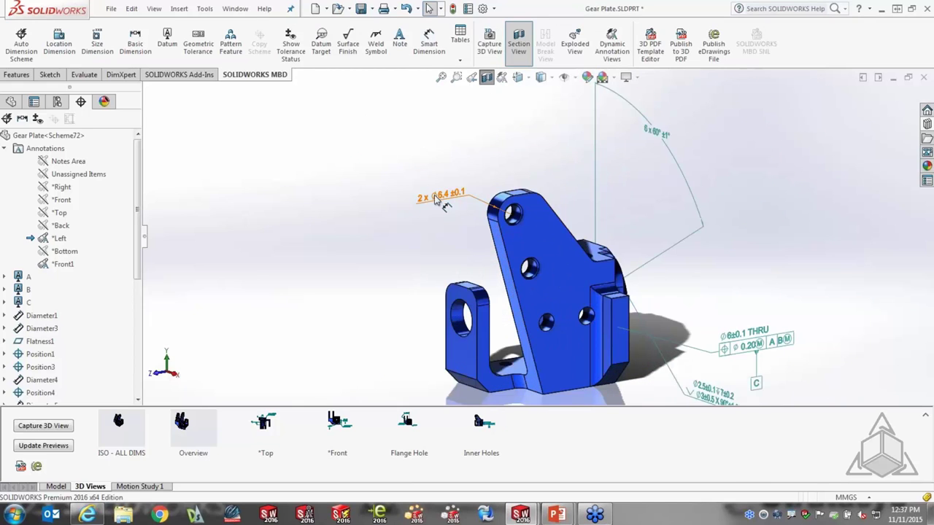
{"action": "left_click", "coordinate": [437, 200]}
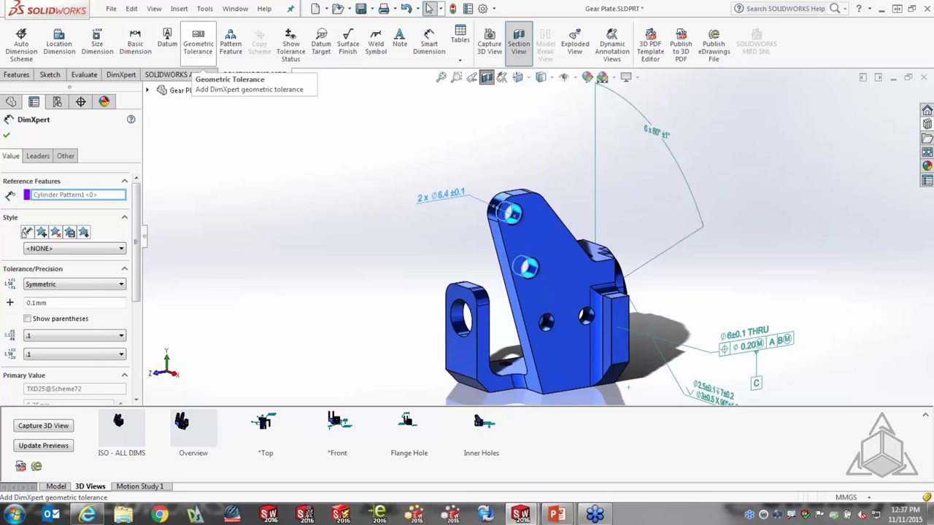
{"action": "left_click", "coordinate": [197, 45]}
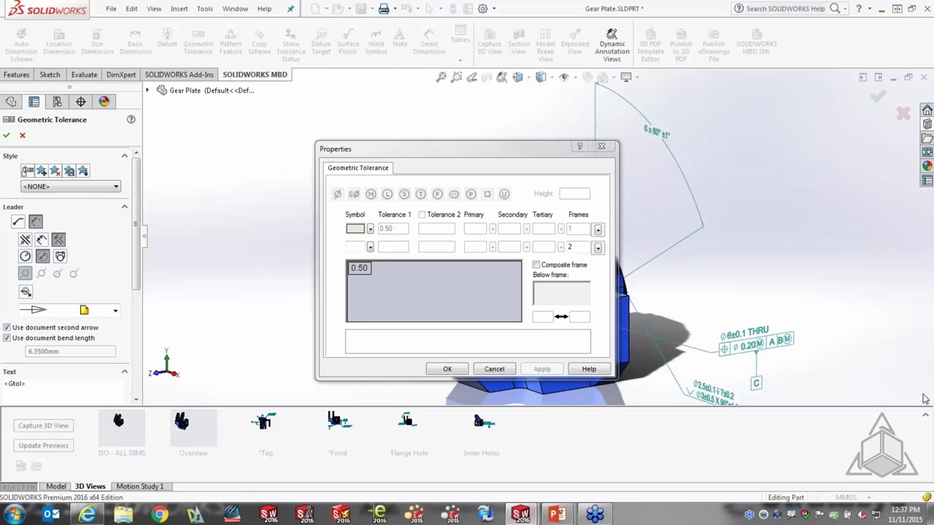
{"action": "left_click", "coordinate": [369, 229]}
{"action": "left_click", "coordinate": [414, 262]}
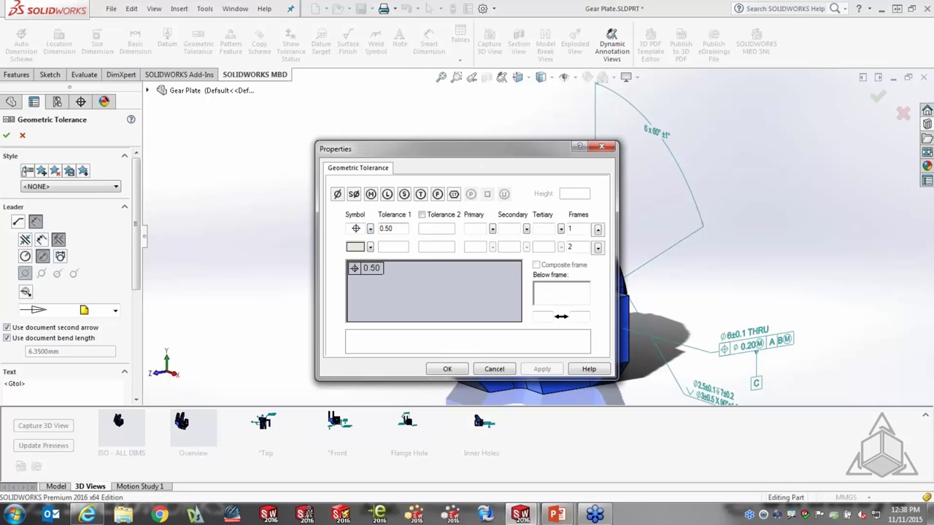
{"action": "left_click", "coordinate": [389, 228]}
{"action": "key", "text": "BackSpace"}
{"action": "key", "text": "BackSpace"}
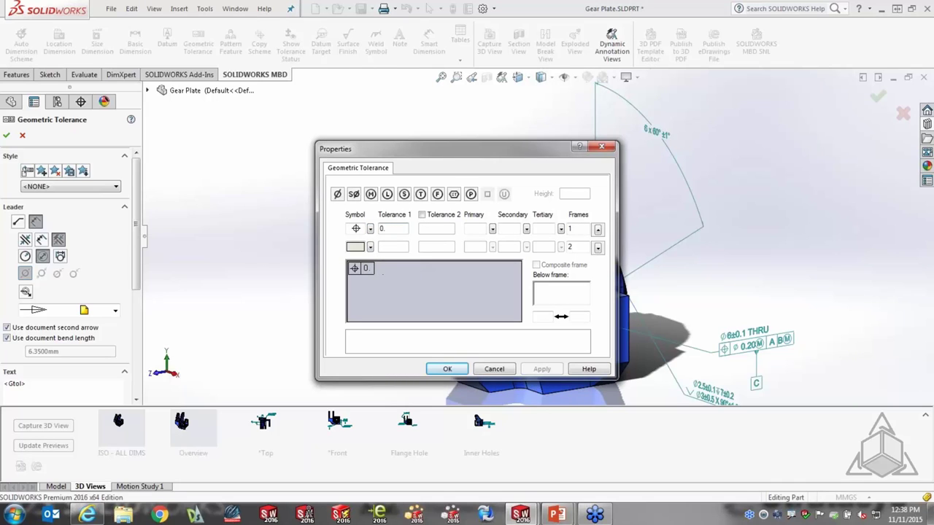
{"action": "type", "text": "1"}
Reference A, B and C as the primary, secondary and tertiary datums and apply the position tolerance
{"action": "left_click", "coordinate": [472, 229]}
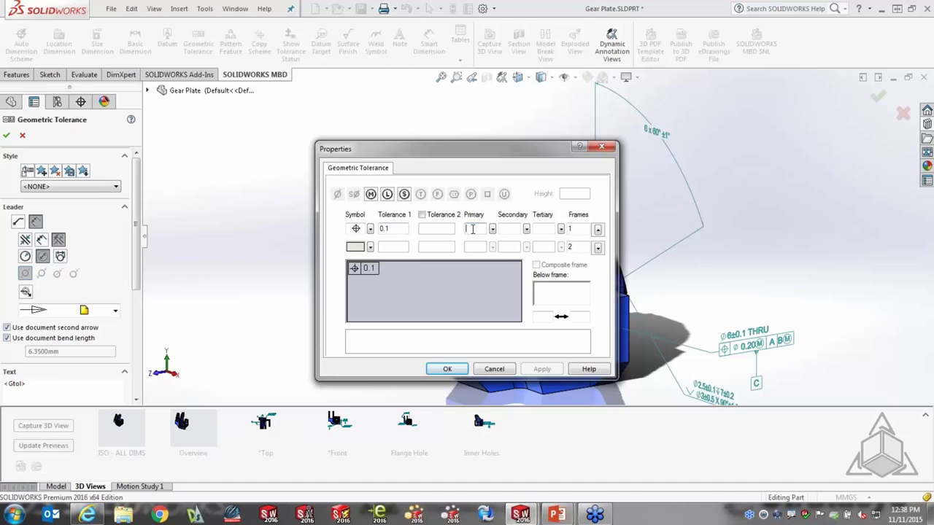
{"action": "type", "text": "A"}
{"action": "left_click", "coordinate": [513, 228]}
{"action": "type", "text": "B"}
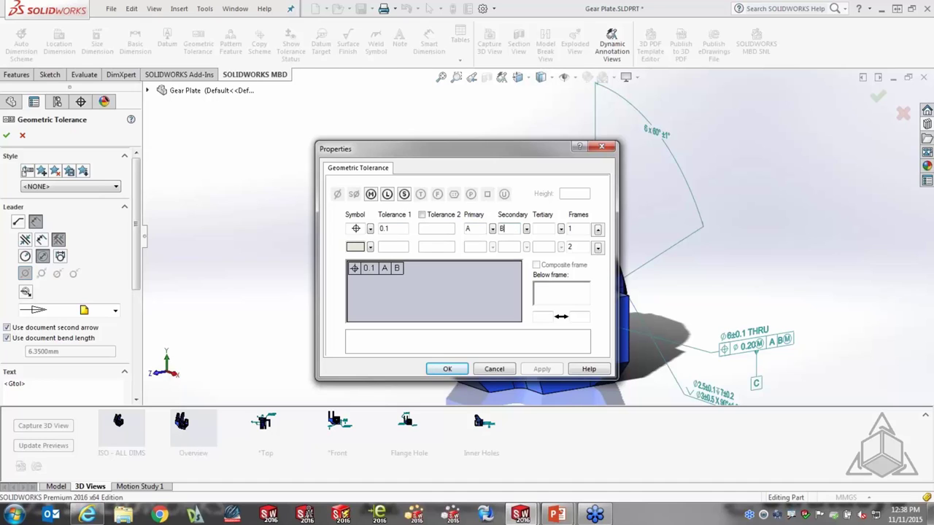
{"action": "left_click", "coordinate": [544, 229]}
{"action": "type", "text": "Z"}
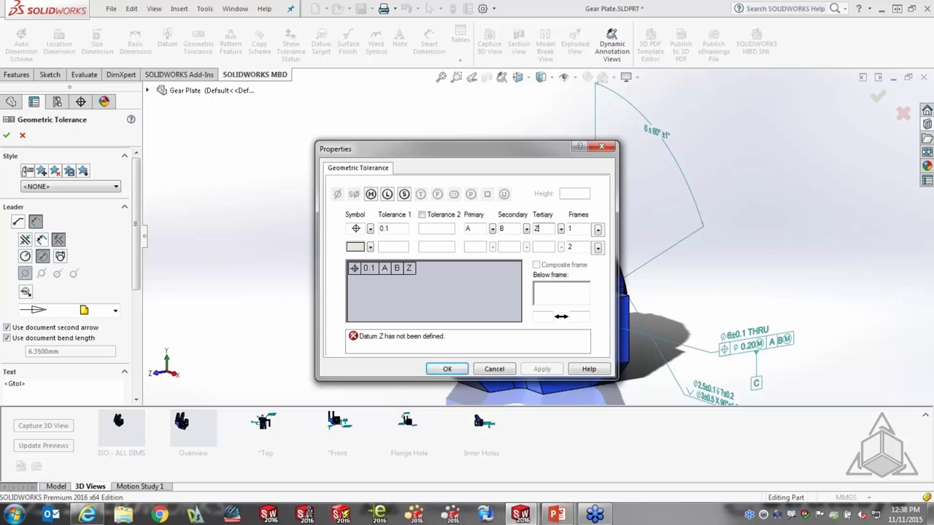
{"action": "key", "text": "BackSpace"}
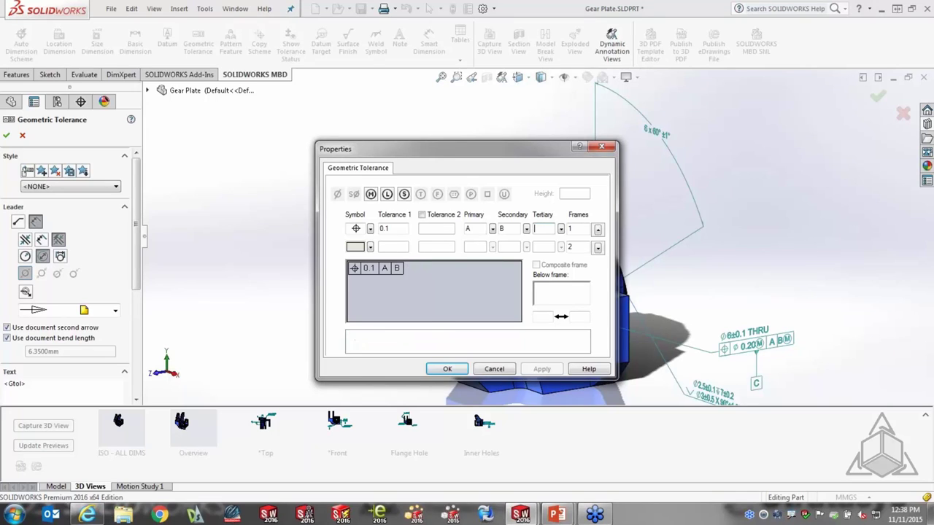
{"action": "type", "text": "C"}
{"action": "left_click", "coordinate": [449, 369]}
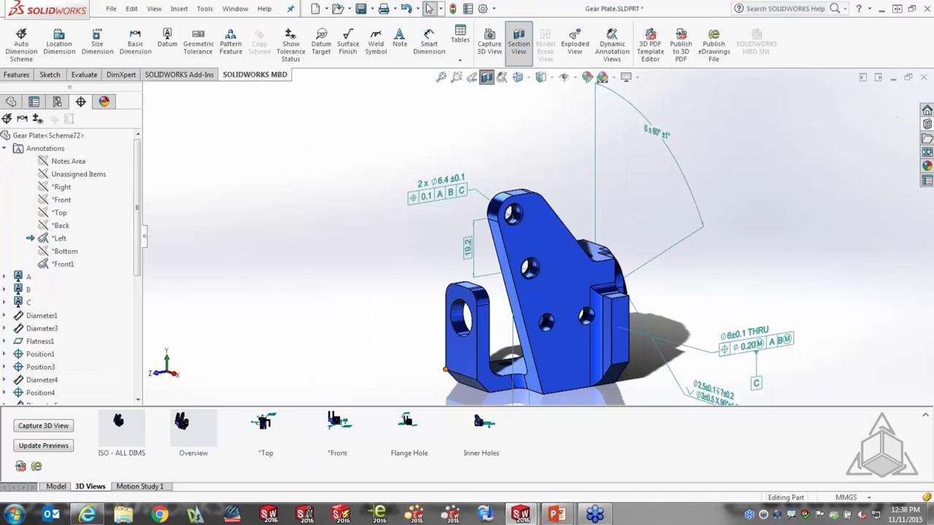
Orient the part to the left view and reposition the horizontal basic dimension between the two upper holes, placing its text just outside the extension lines
{"action": "key", "text": "ctrl+4"}
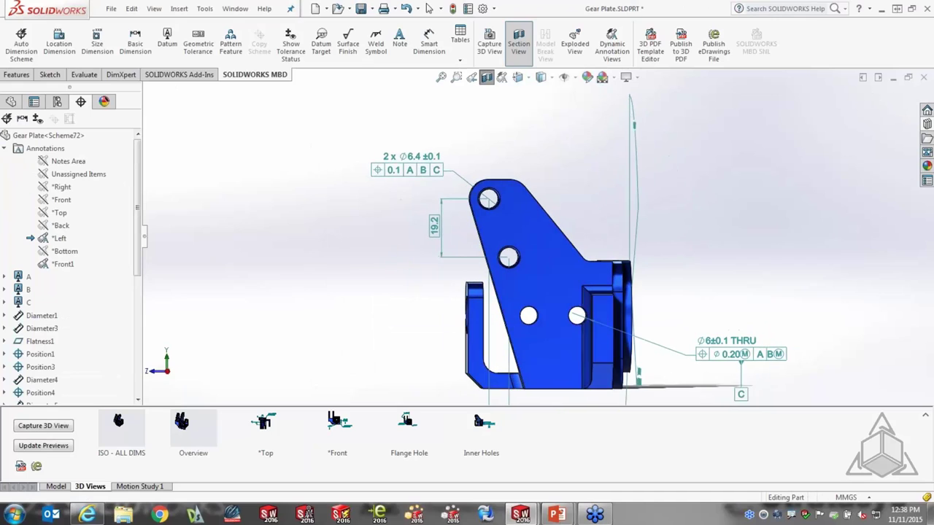
{"action": "key", "text": "z"}
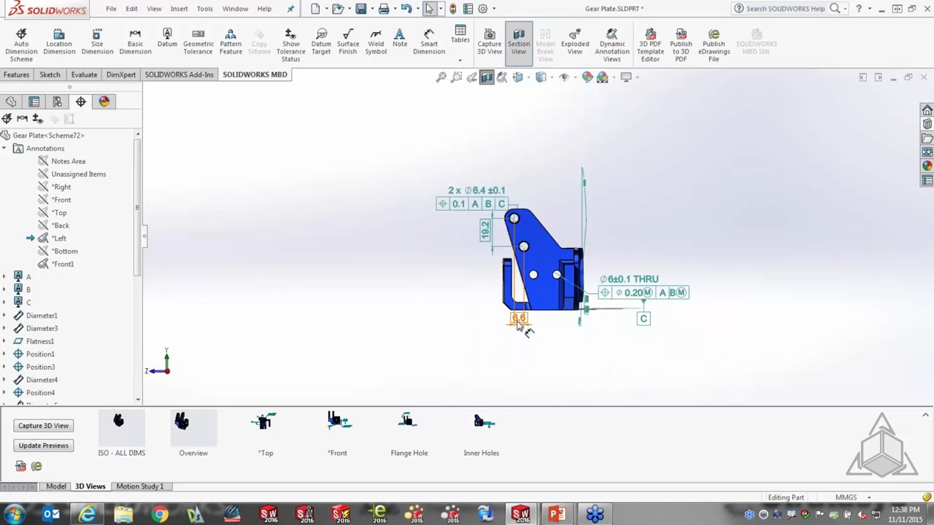
{"action": "left_click_drag", "start_coordinate": [517, 322], "coordinate": [483, 268]}
{"action": "scroll", "coordinate": [515, 329], "scroll_direction": "up", "scroll_amount": 3}
{"action": "left_click", "coordinate": [546, 299]}
{"action": "left_click", "coordinate": [475, 305]}
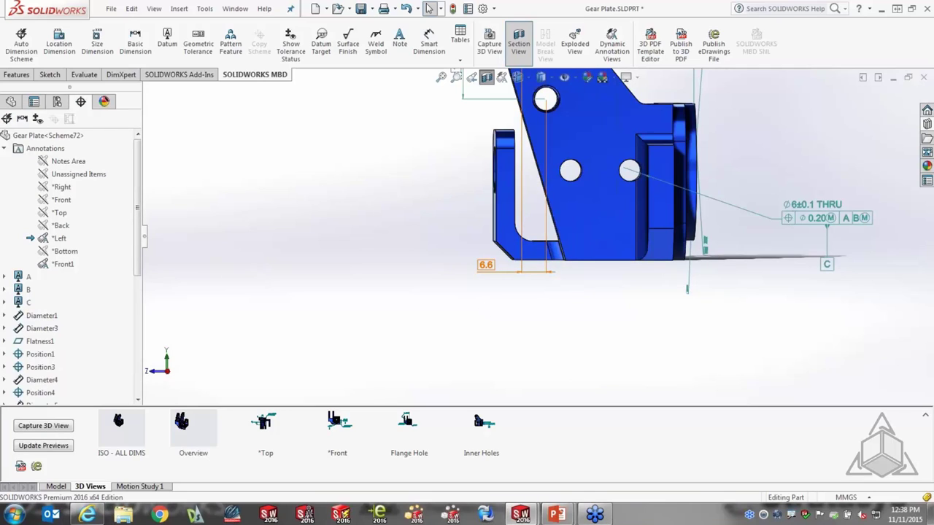
{"action": "left_click", "coordinate": [530, 282]}
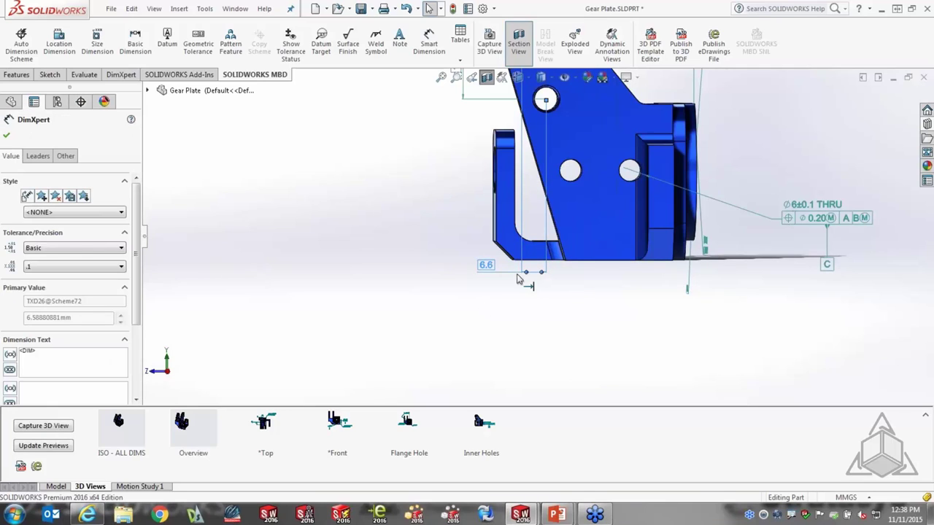
{"action": "left_click", "coordinate": [526, 301]}
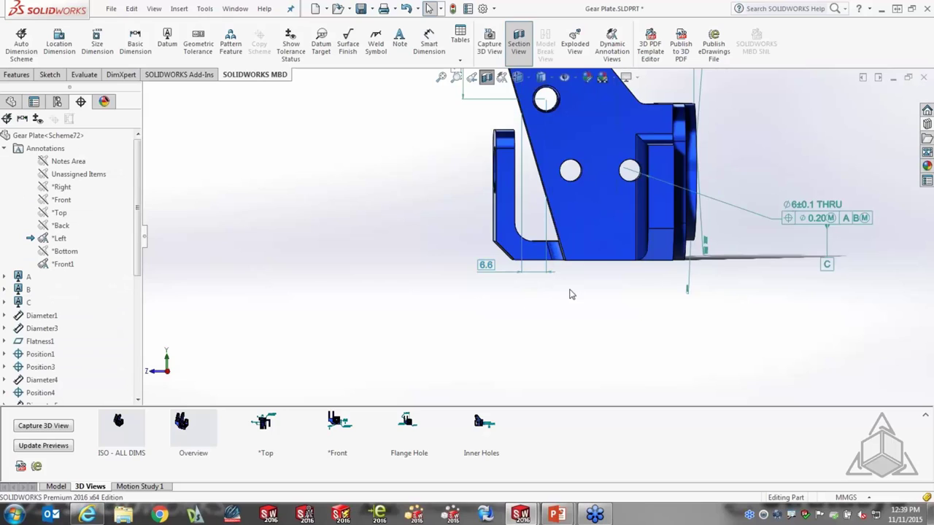
{"action": "scroll", "coordinate": [554, 175], "scroll_direction": "up", "scroll_amount": 5}
{"action": "scroll", "coordinate": [561, 182], "scroll_direction": "down", "scroll_amount": 3}
{"action": "scroll", "coordinate": [567, 187], "scroll_direction": "up", "scroll_amount": 3}
{"action": "scroll", "coordinate": [568, 188], "scroll_direction": "down", "scroll_amount": 2}
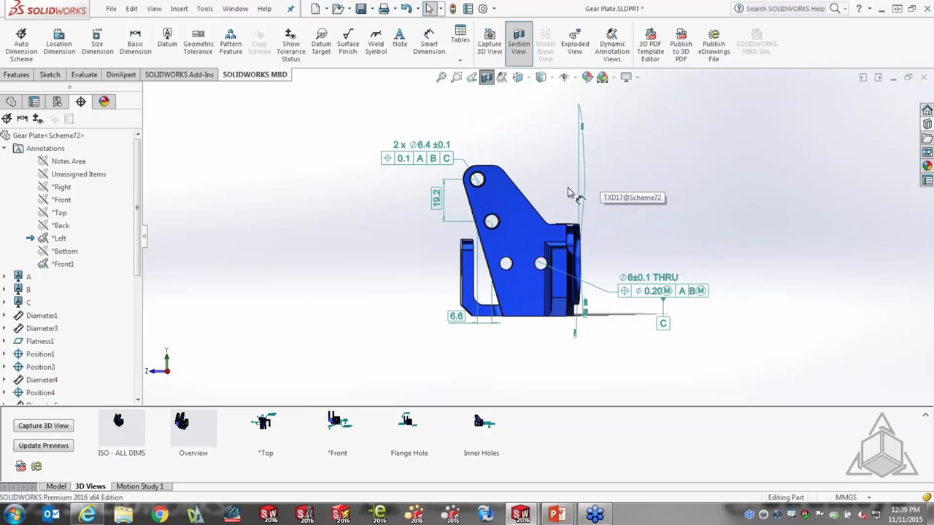
Activate the Inner Holes and ISO - ALL DIMS 3D views in turn, and turn on Dynamic Annotation Views
{"action": "left_click", "coordinate": [481, 431]}
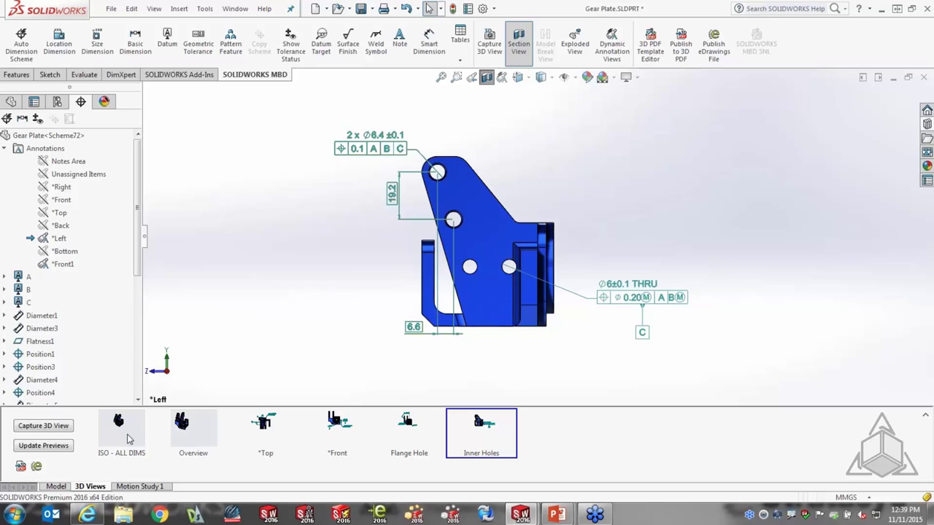
{"action": "mouse_move", "coordinate": [127, 433]}
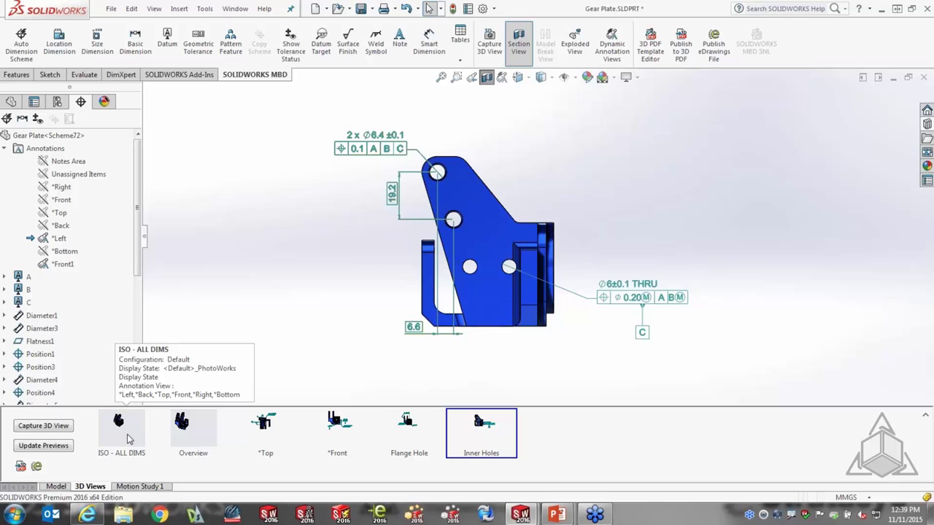
{"action": "left_click", "coordinate": [127, 434]}
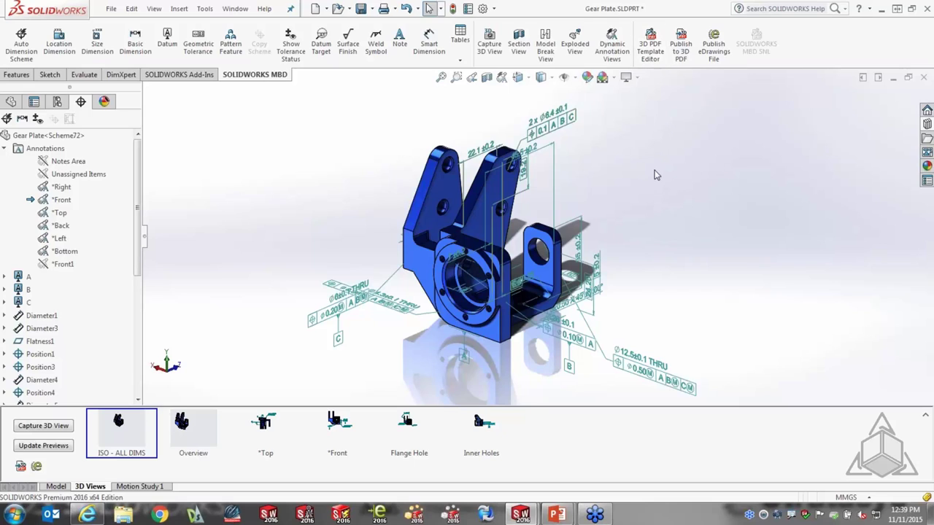
{"action": "left_click", "coordinate": [613, 57]}
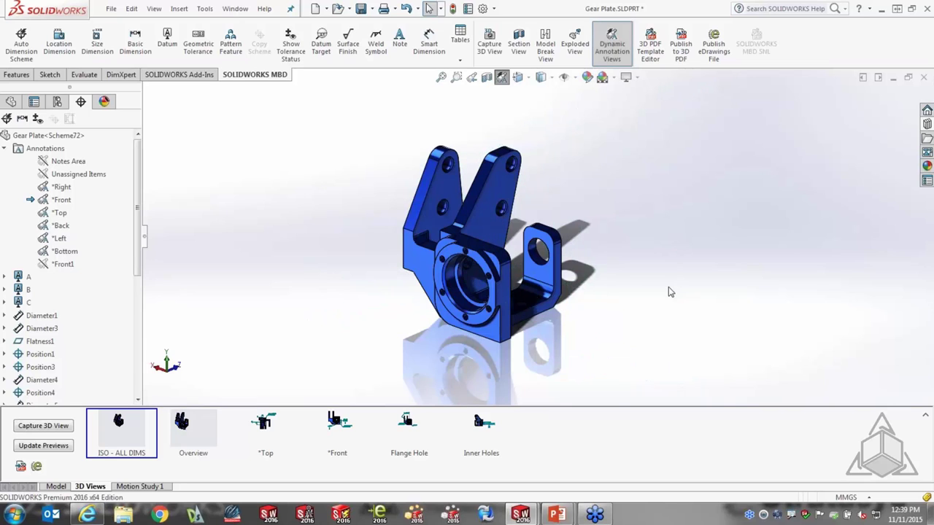
Rotate the part through its right, top and left sides to examine which annotations each dynamic annotation view shows
{"action": "middle_click_drag", "start_coordinate": [669, 292], "coordinate": [627, 234]}
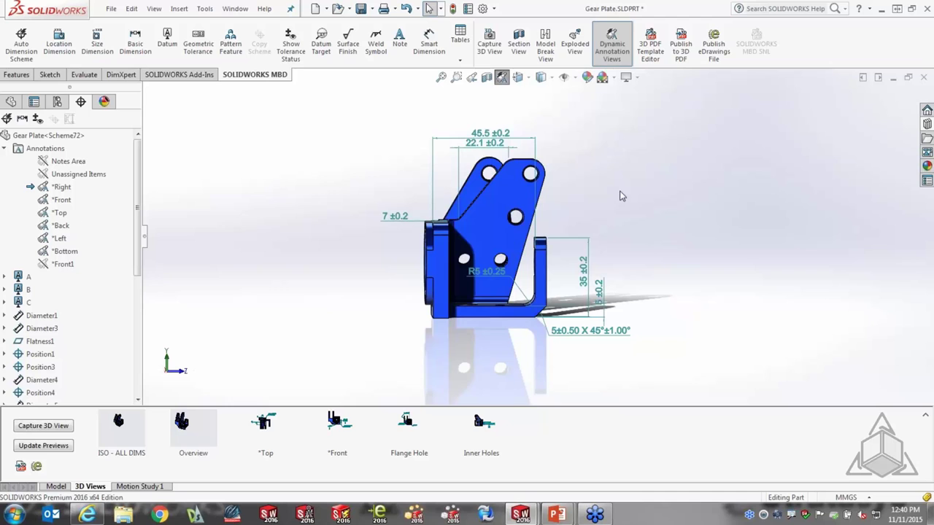
{"action": "middle_click_drag", "start_coordinate": [619, 171], "coordinate": [617, 363]}
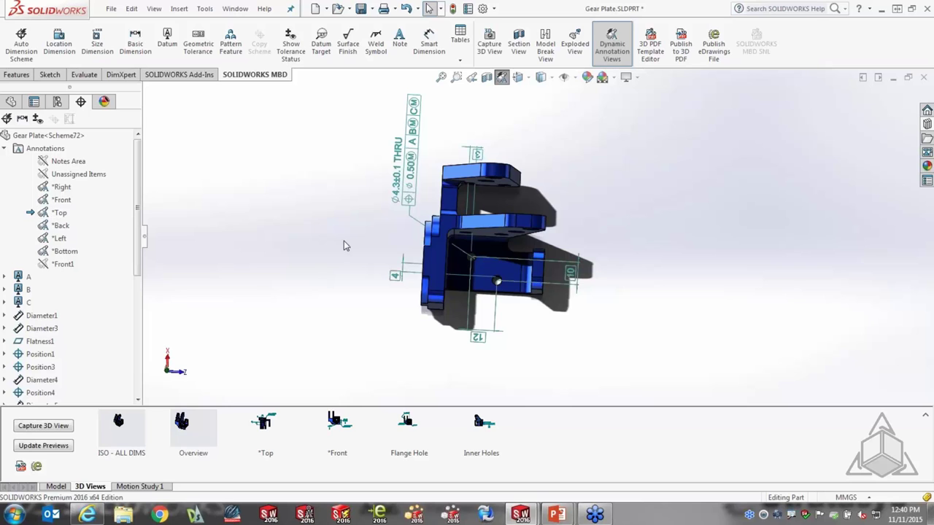
{"action": "mouse_move", "coordinate": [344, 244]}
{"action": "middle_mouse_down"}
{"action": "mouse_move", "coordinate": [345, 252]}
{"action": "mouse_move", "coordinate": [348, 227]}
{"action": "mouse_move", "coordinate": [400, 303]}
{"action": "mouse_move", "coordinate": [446, 220]}
{"action": "mouse_move", "coordinate": [516, 257]}
{"action": "middle_mouse_up"}
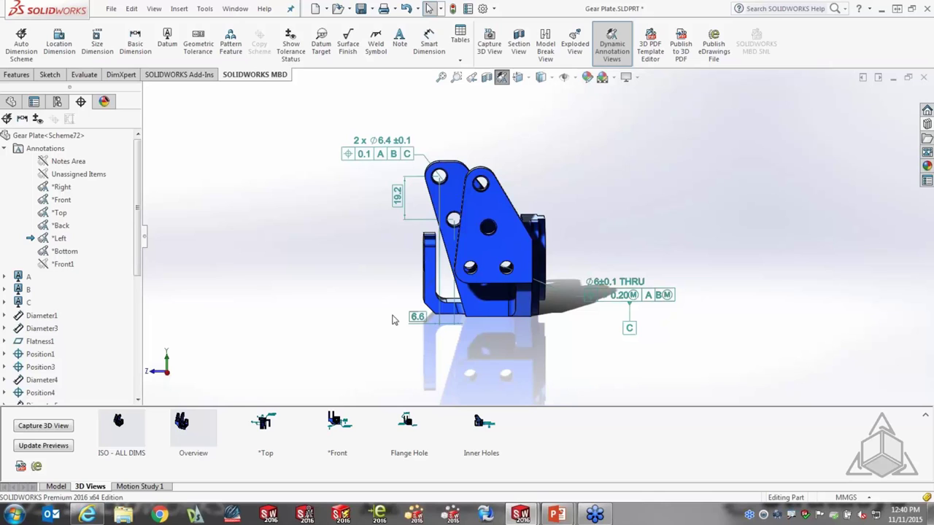
{"action": "middle_click_drag", "start_coordinate": [391, 319], "coordinate": [475, 408]}
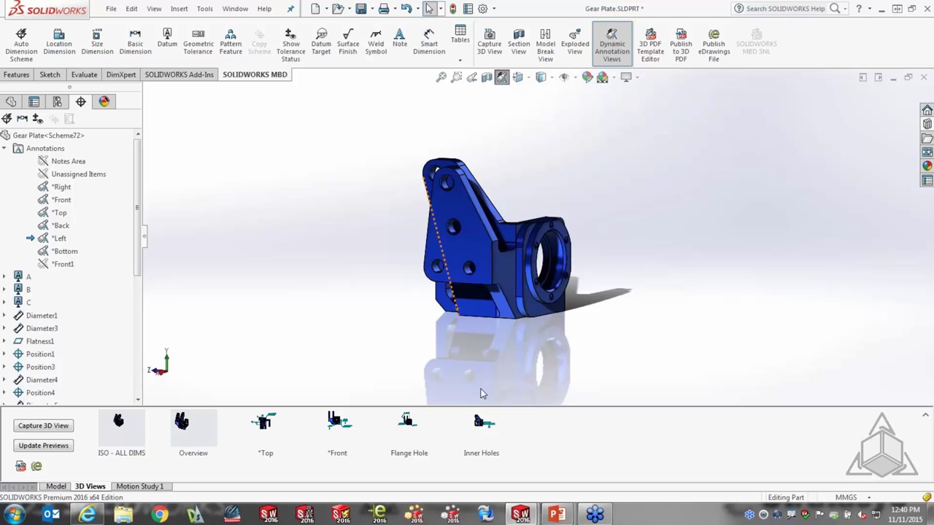
{"action": "middle_click_drag", "start_coordinate": [503, 377], "coordinate": [590, 368]}
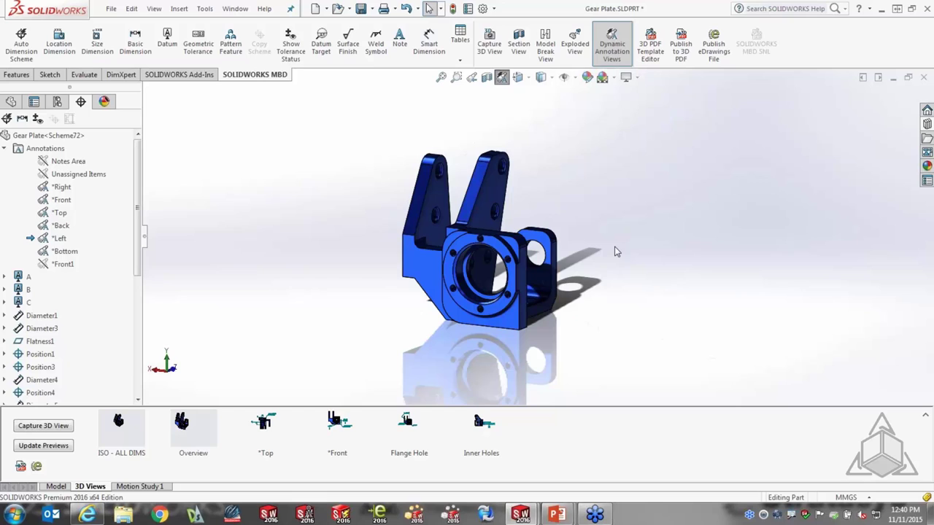
Activate and reorient to the Right annotation view, and hide the Front, Top, Back, Left and Bottom annotation views
{"action": "right_click", "coordinate": [61, 189]}
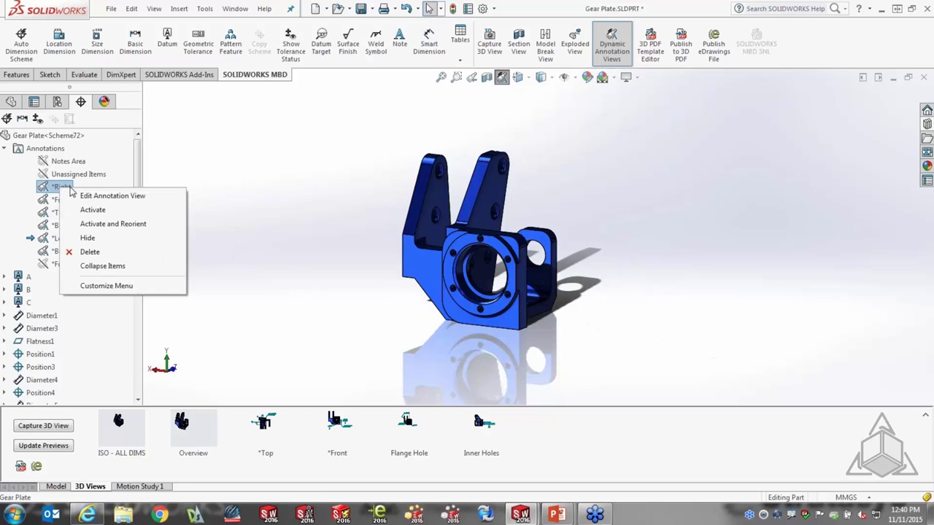
{"action": "left_click", "coordinate": [112, 223]}
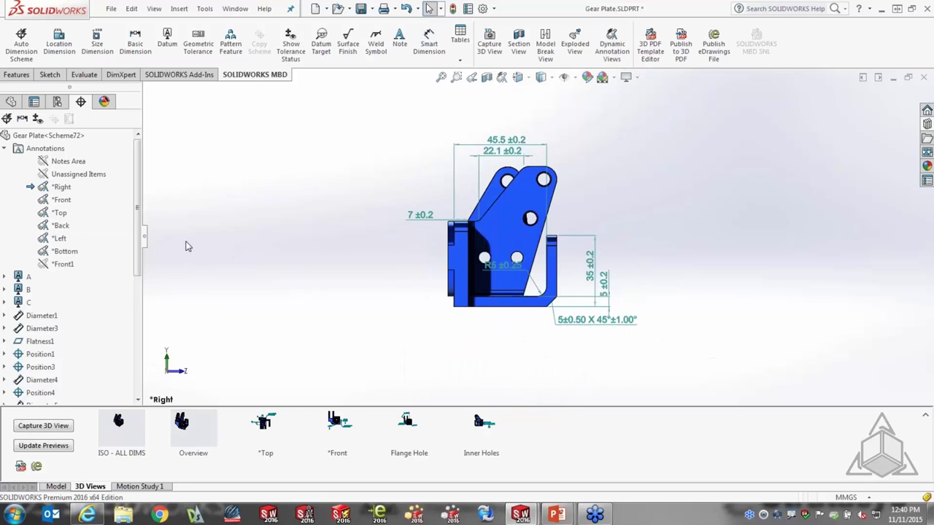
{"action": "right_click", "coordinate": [58, 206]}
{"action": "left_click", "coordinate": [73, 251]}
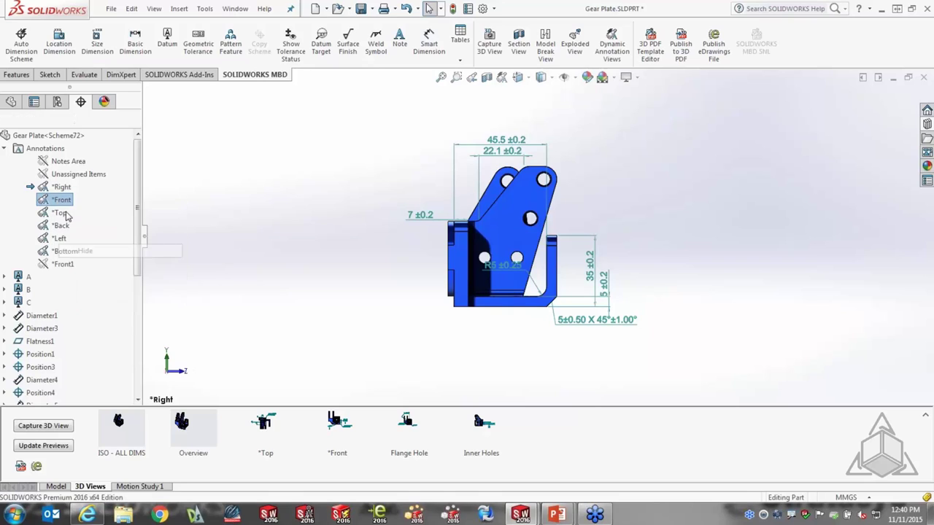
{"action": "right_click", "coordinate": [66, 216]}
{"action": "left_click", "coordinate": [86, 260]}
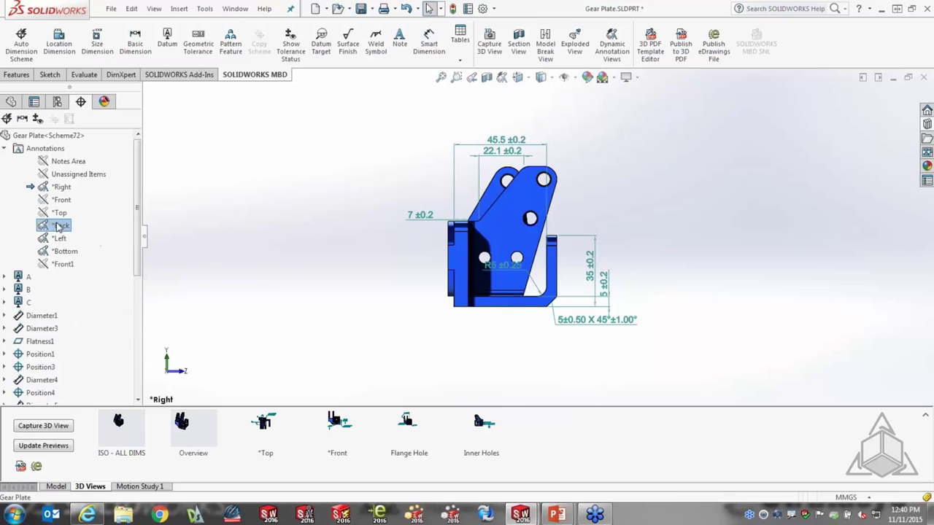
{"action": "right_click", "coordinate": [59, 227]}
{"action": "left_click", "coordinate": [86, 271]}
{"action": "right_click", "coordinate": [60, 239]}
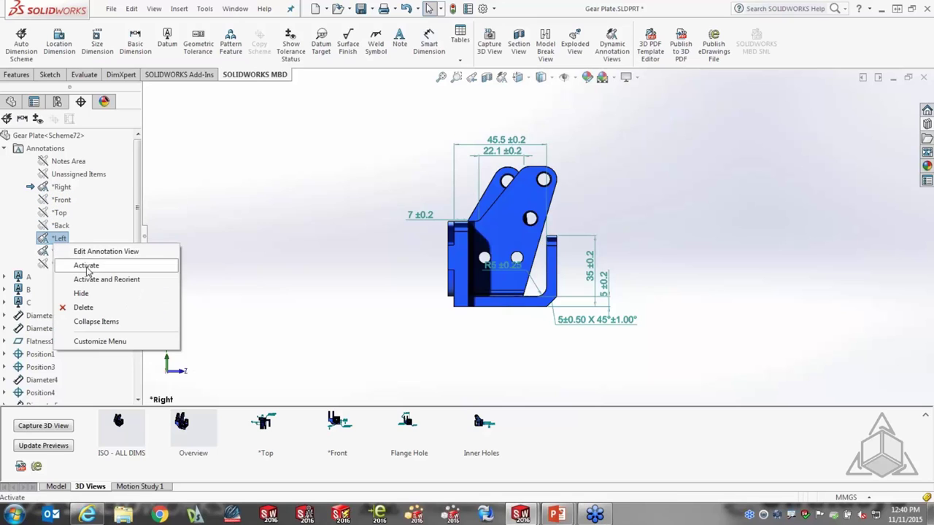
{"action": "left_click", "coordinate": [81, 293]}
{"action": "right_click", "coordinate": [63, 251]}
{"action": "left_click", "coordinate": [89, 304]}
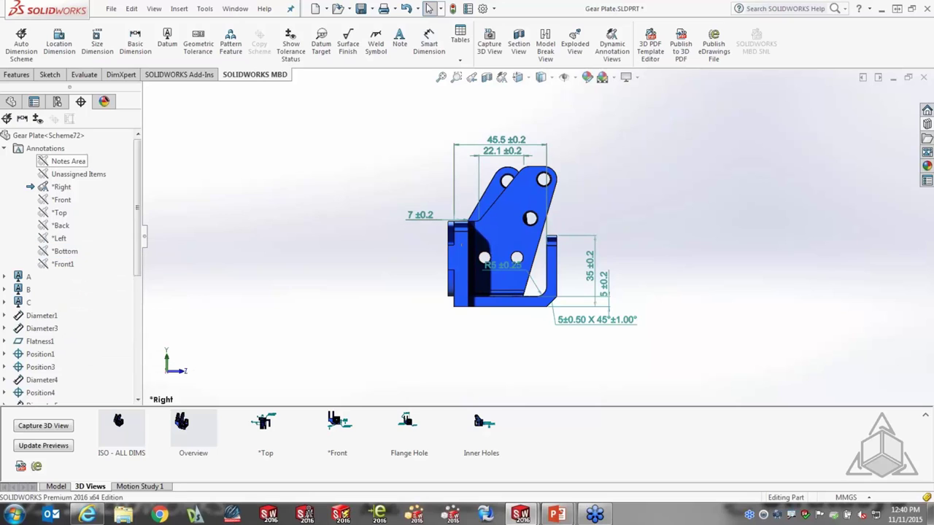
Switch the Gear Plate part to the Version 2 configuration
{"action": "left_click", "coordinate": [57, 102]}
{"action": "right_click", "coordinate": [60, 181]}
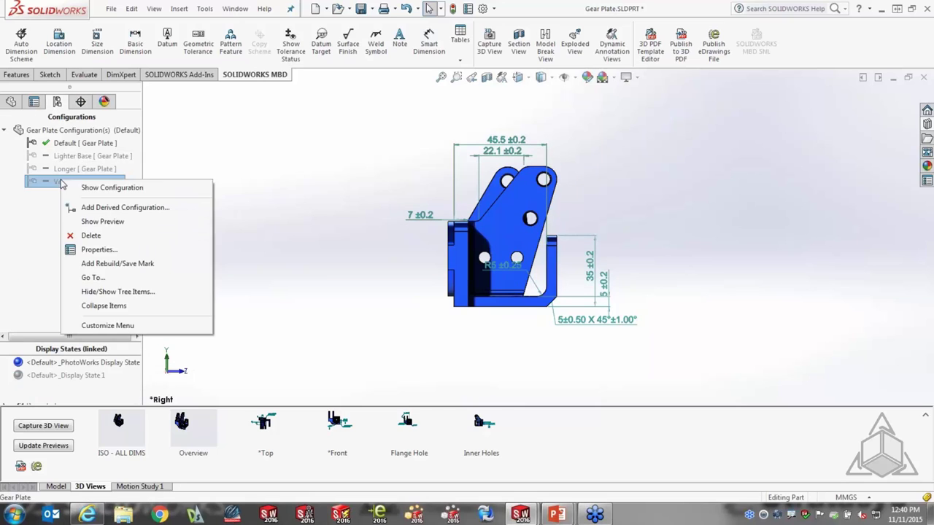
{"action": "left_click", "coordinate": [106, 187]}
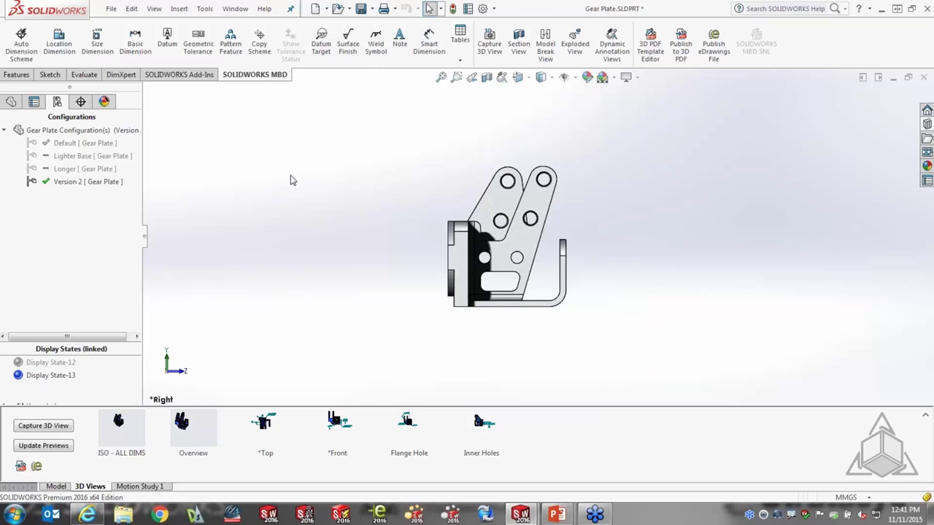
Copy the tolerance scheme from the Default configuration into the Version 2 configuration
{"action": "left_click", "coordinate": [260, 43]}
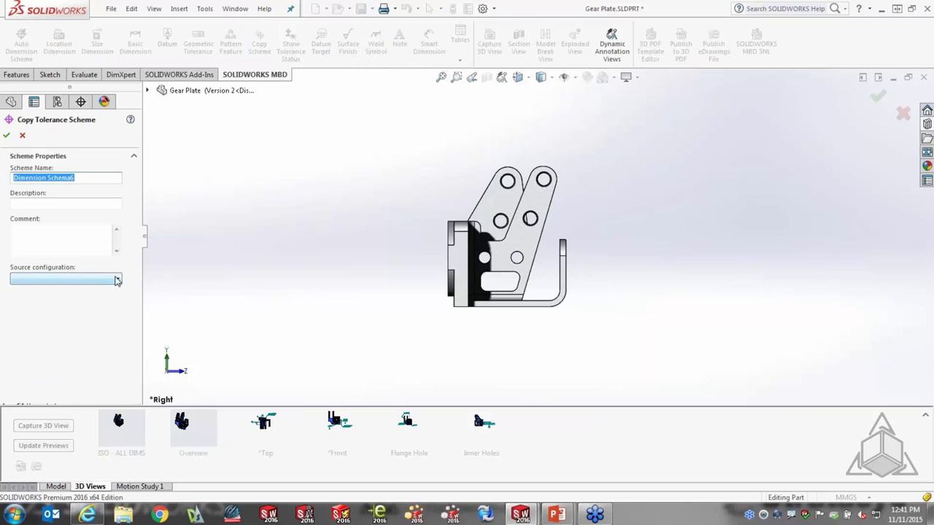
{"action": "left_click", "coordinate": [115, 282]}
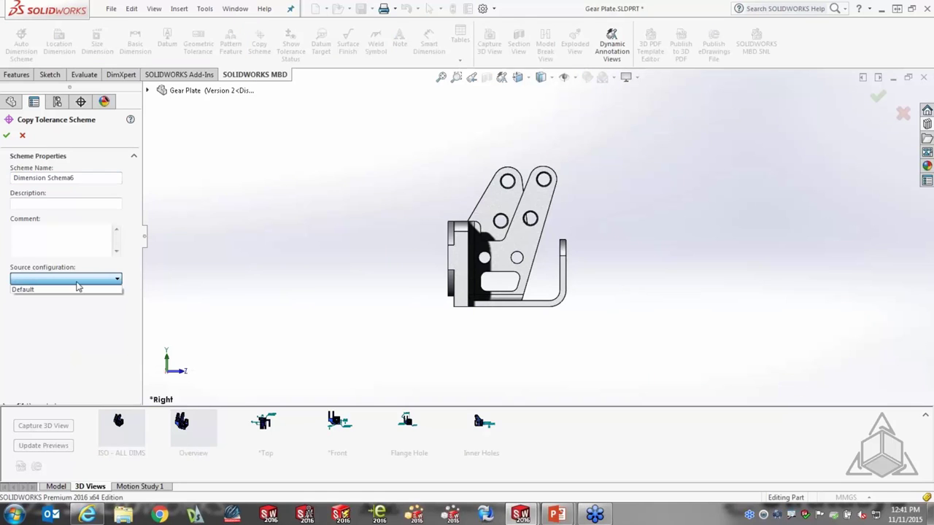
{"action": "left_click", "coordinate": [36, 290]}
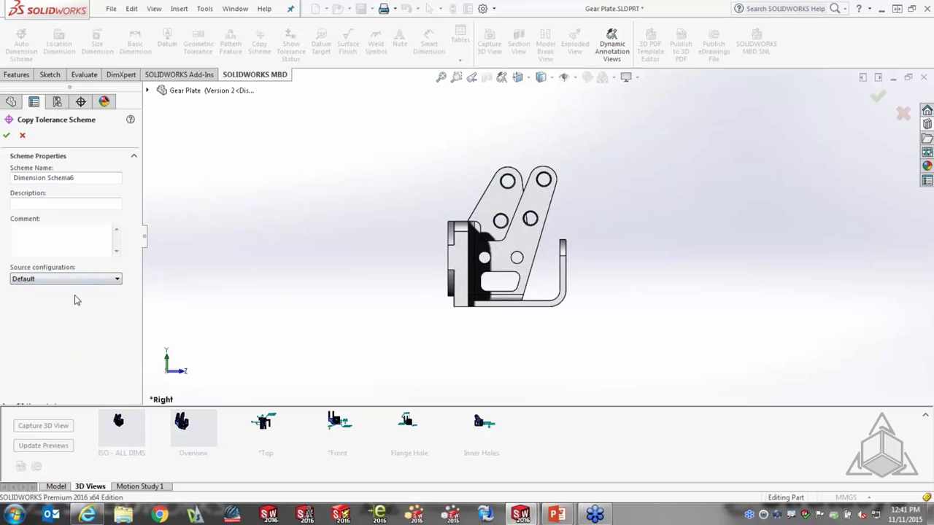
{"action": "left_click", "coordinate": [7, 136]}
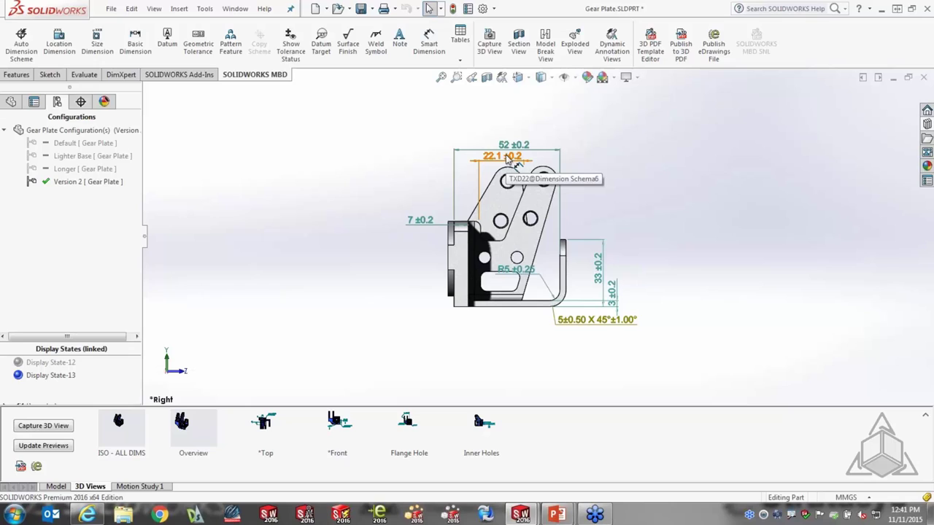
Delete the dangling chamfer dimension and the dangling 22.1 horizontal dimension from the copied scheme
{"action": "left_click", "coordinate": [594, 322]}
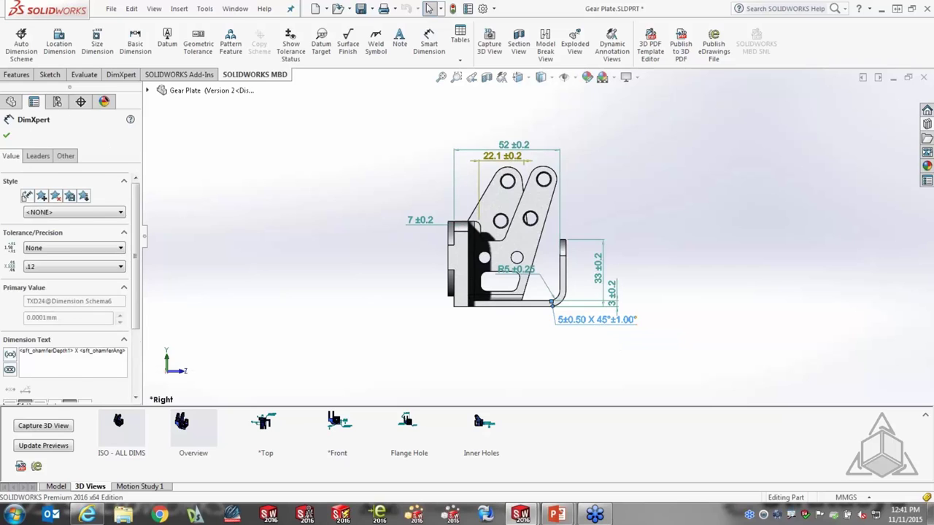
{"action": "key", "text": "Delete"}
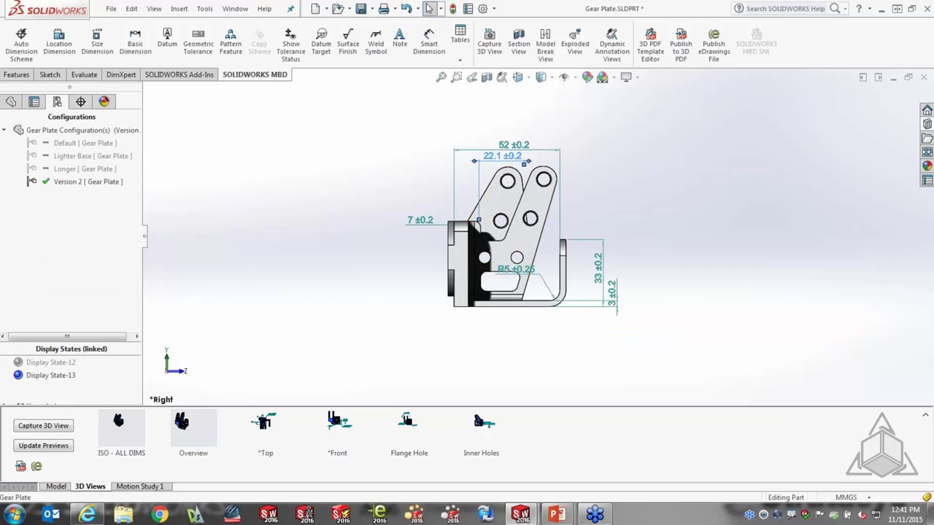
{"action": "left_click", "coordinate": [523, 164]}
{"action": "key", "text": "Delete"}
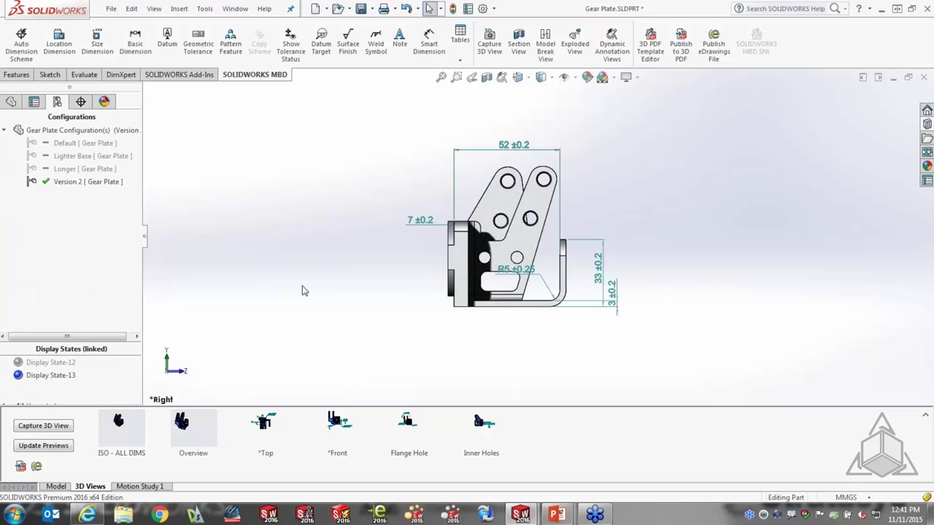
Capture a 3D view of the current right orientation and name it Version 2
{"action": "left_click", "coordinate": [40, 426]}
{"action": "type", "text": "Ve"}
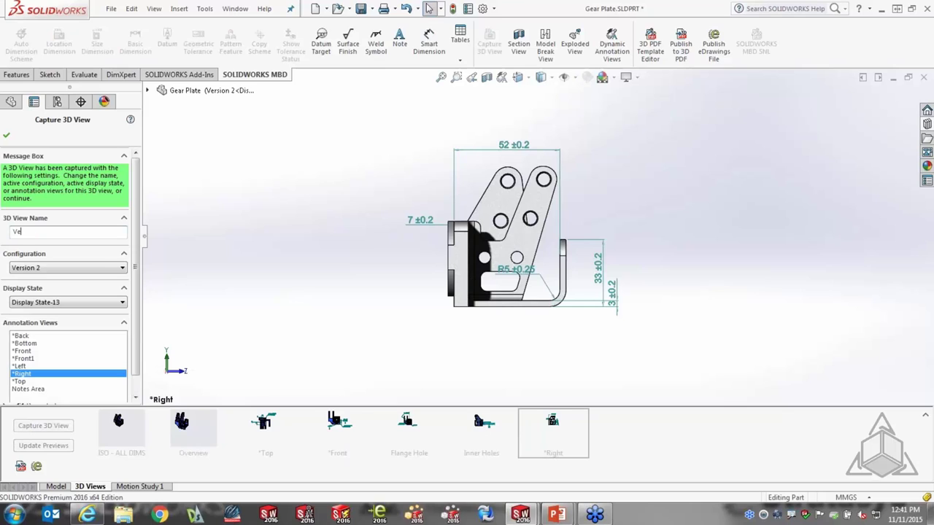
{"action": "type", "text": "rsion 2"}
{"action": "left_click", "coordinate": [7, 136]}
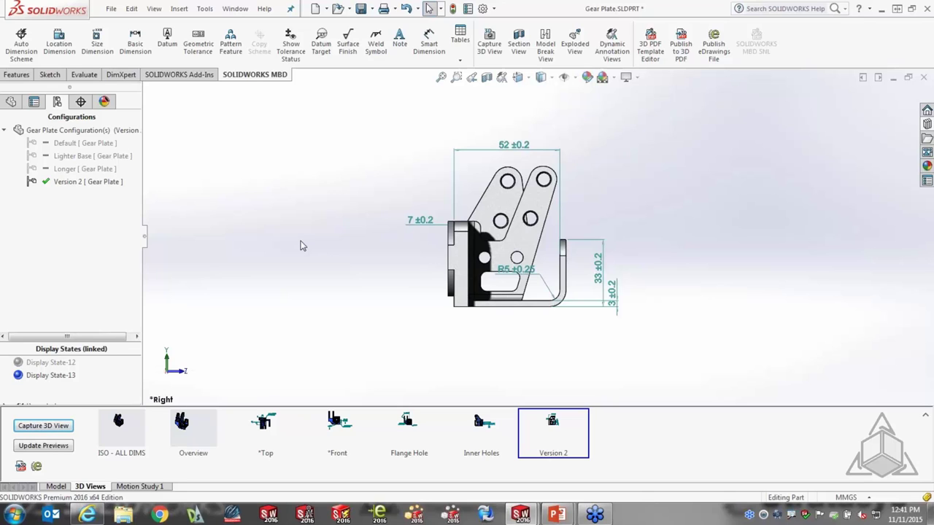
{"action": "middle_click_drag", "start_coordinate": [315, 159], "coordinate": [348, 207]}
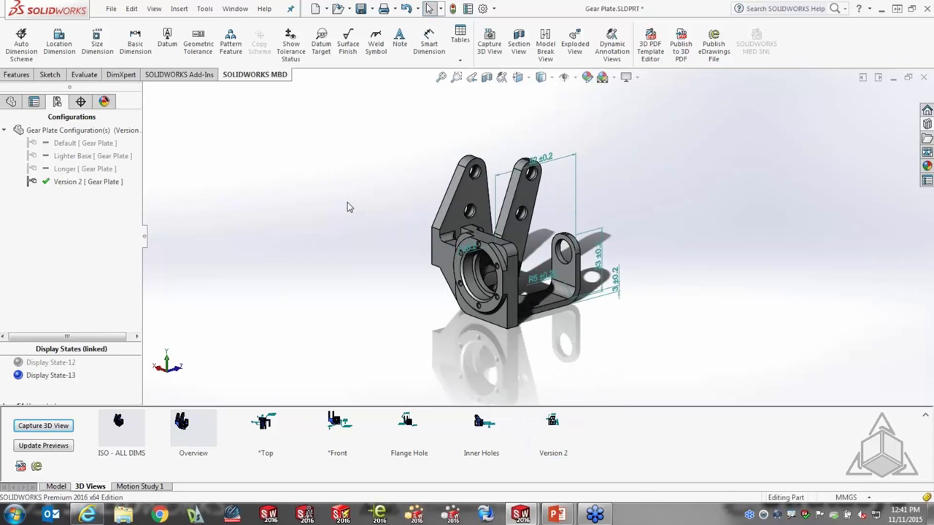
Open the recent assembly TORSO SUPPORT FRAME.sldasm
{"action": "left_click", "coordinate": [113, 10]}
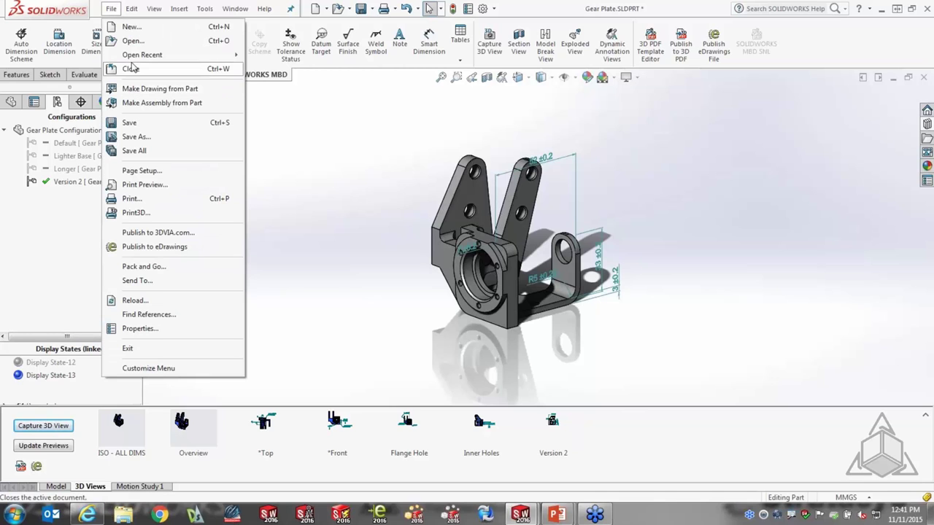
{"action": "mouse_move", "coordinate": [140, 58]}
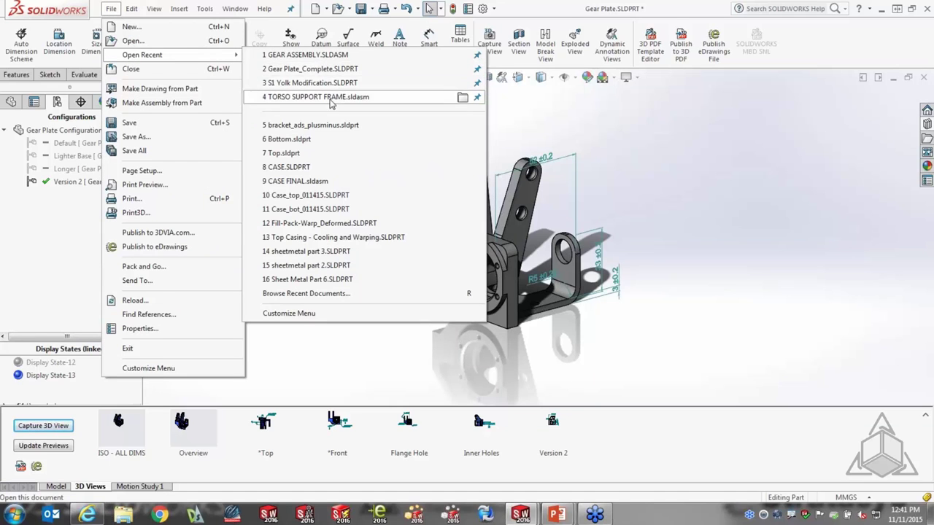
{"action": "left_click", "coordinate": [390, 96]}
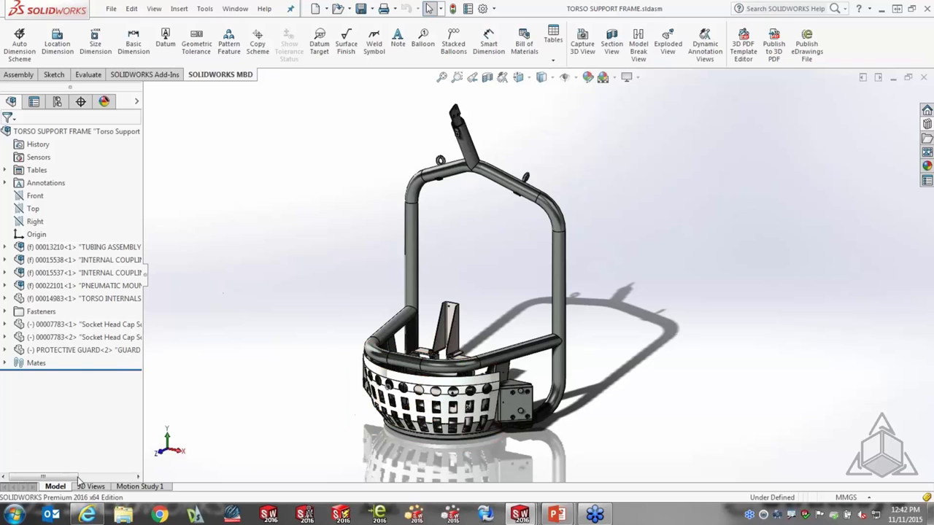
Show the assembly's captured 3D views and activate FRONT, TOP, ISO, Exploded, Frame and Base Mount in turn
{"action": "left_click", "coordinate": [104, 490]}
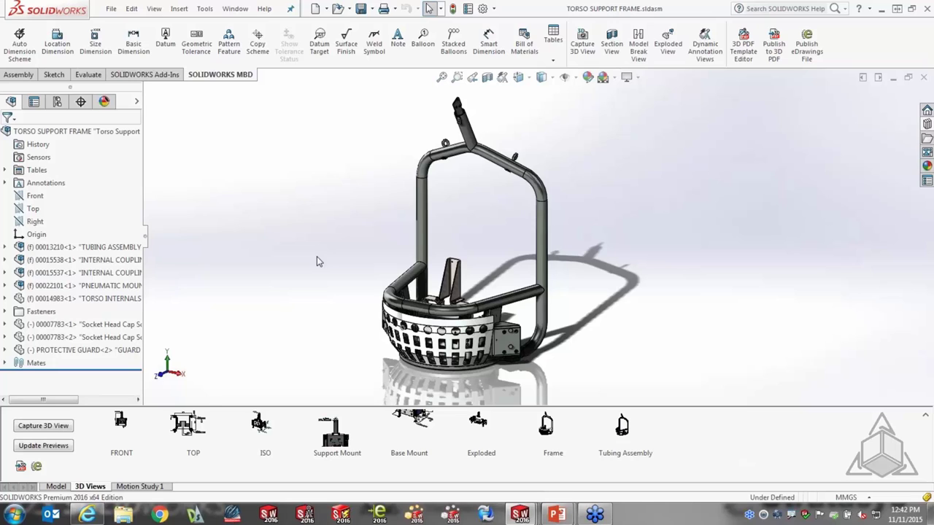
{"action": "double_click", "coordinate": [123, 428]}
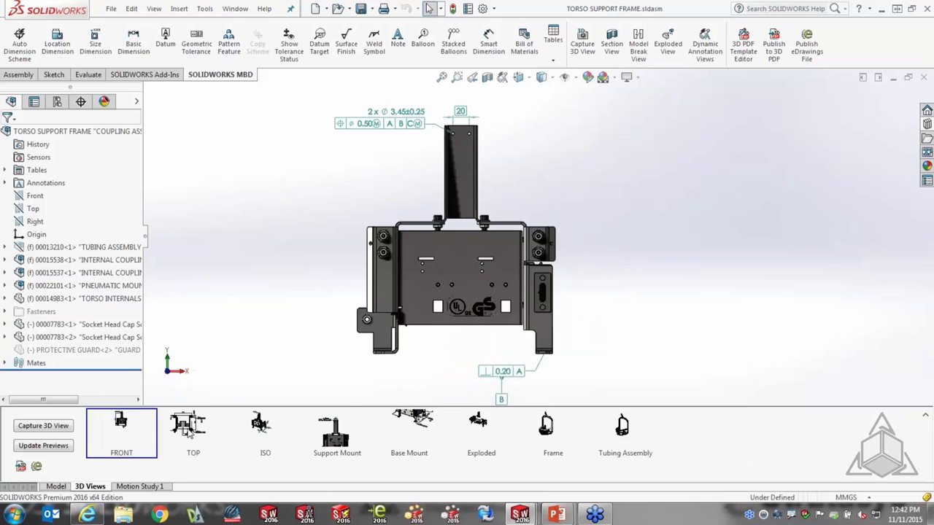
{"action": "double_click", "coordinate": [191, 431]}
{"action": "double_click", "coordinate": [259, 427]}
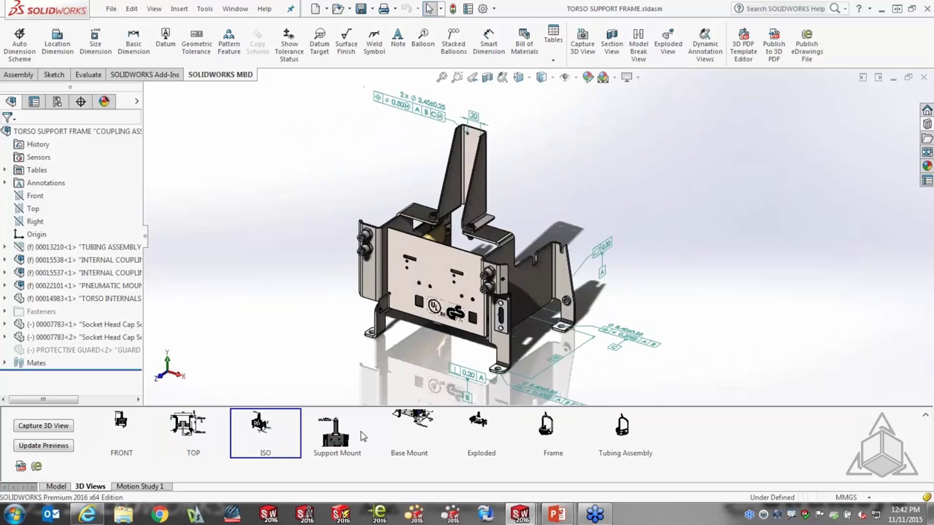
{"action": "double_click", "coordinate": [475, 420]}
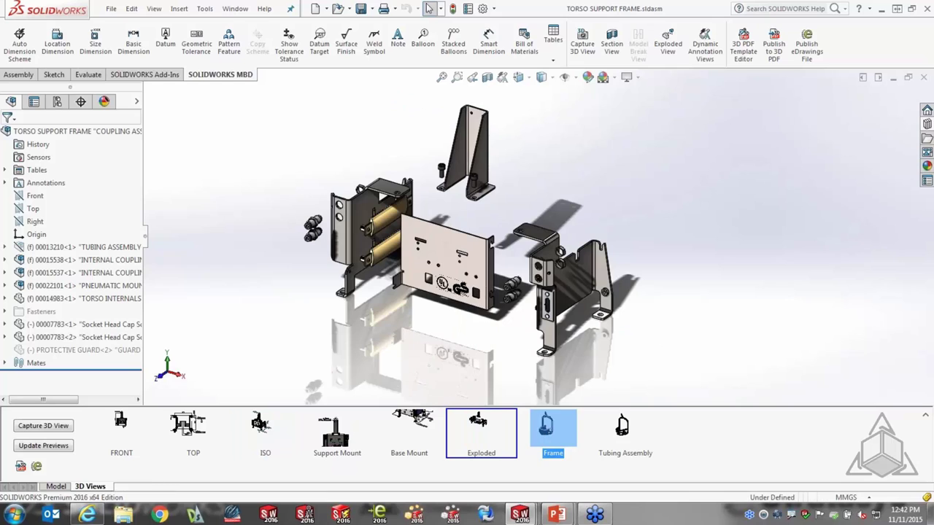
{"action": "double_click", "coordinate": [547, 429]}
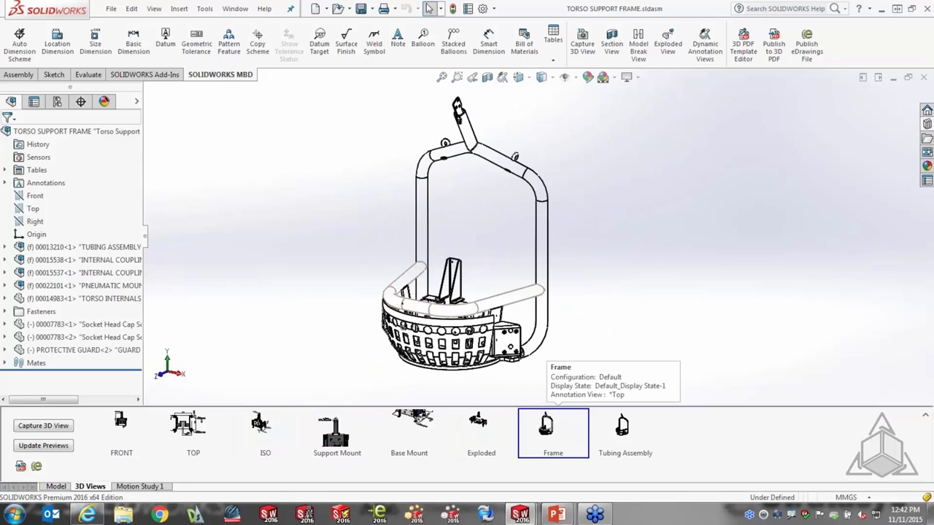
{"action": "left_click", "coordinate": [429, 435]}
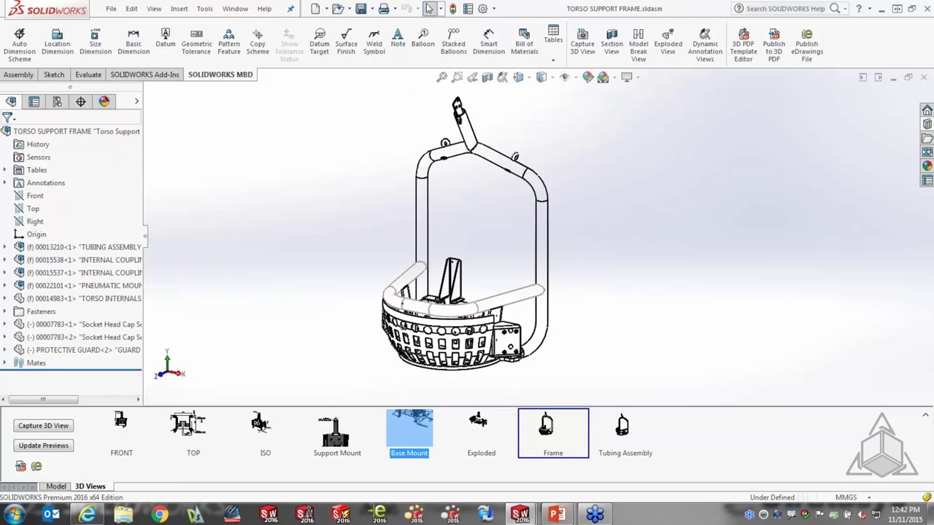
{"action": "double_click", "coordinate": [409, 431]}
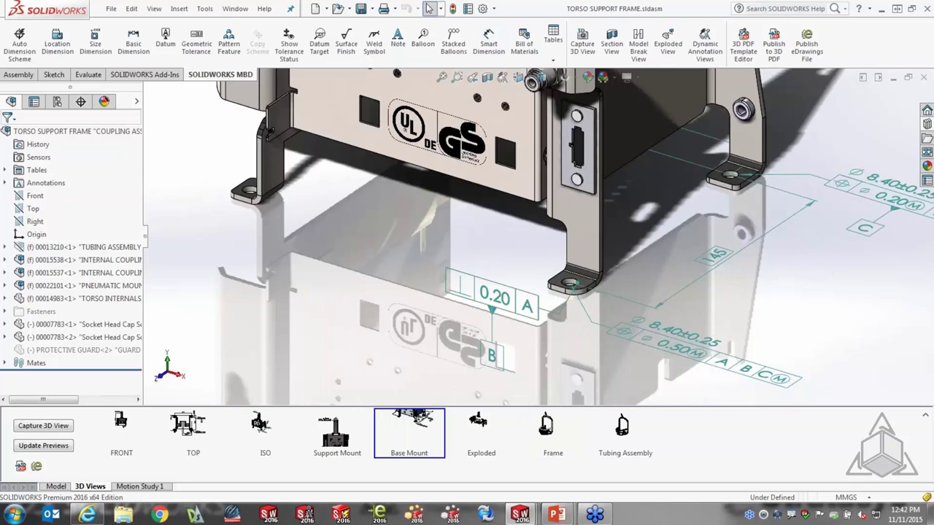
Add a location dimension between the mounting holes of the two diagonally opposite feet, along X, placed in front of the base
{"action": "right_click", "coordinate": [351, 232]}
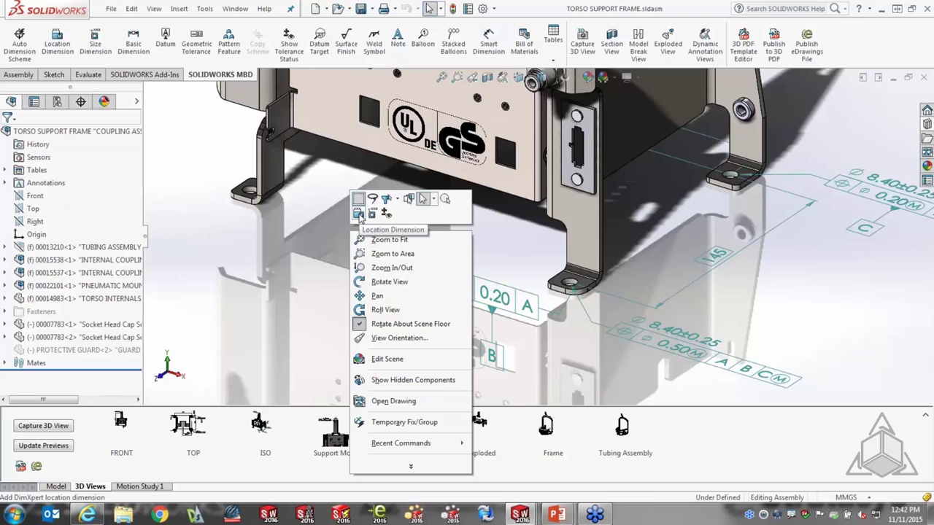
{"action": "left_click", "coordinate": [358, 213]}
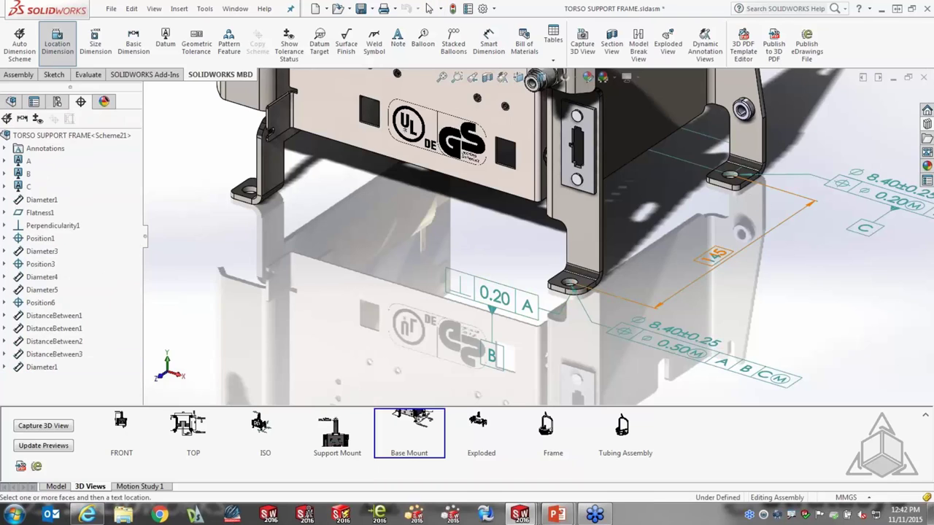
{"action": "left_click", "coordinate": [729, 175]}
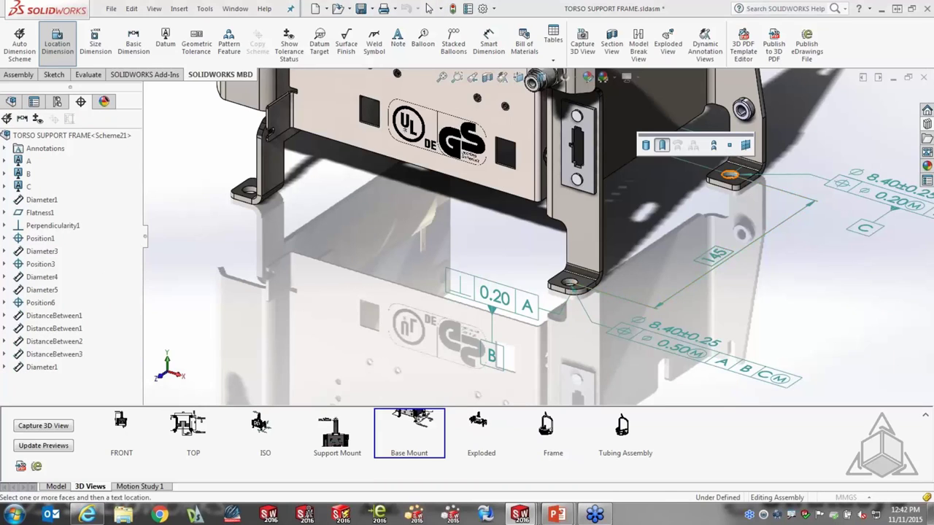
{"action": "left_click", "coordinate": [248, 192]}
{"action": "left_click", "coordinate": [306, 283]}
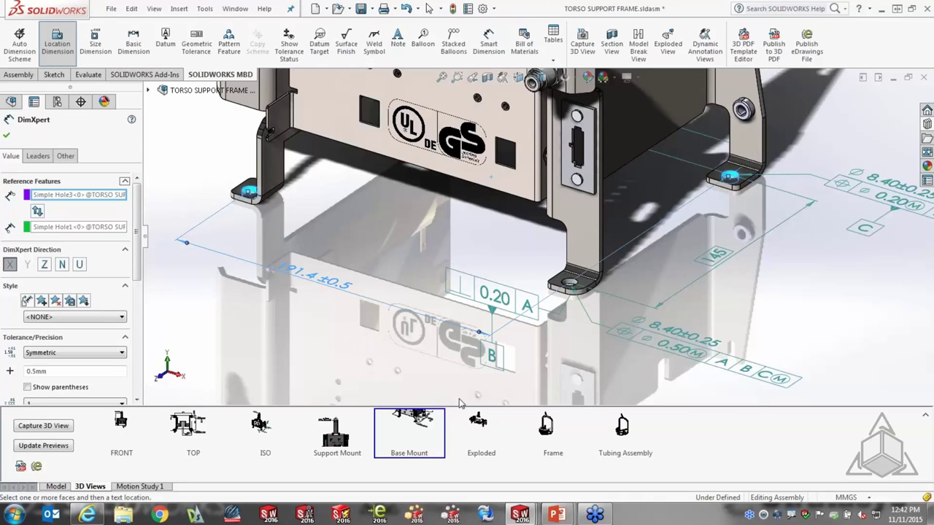
{"action": "left_click", "coordinate": [7, 138]}
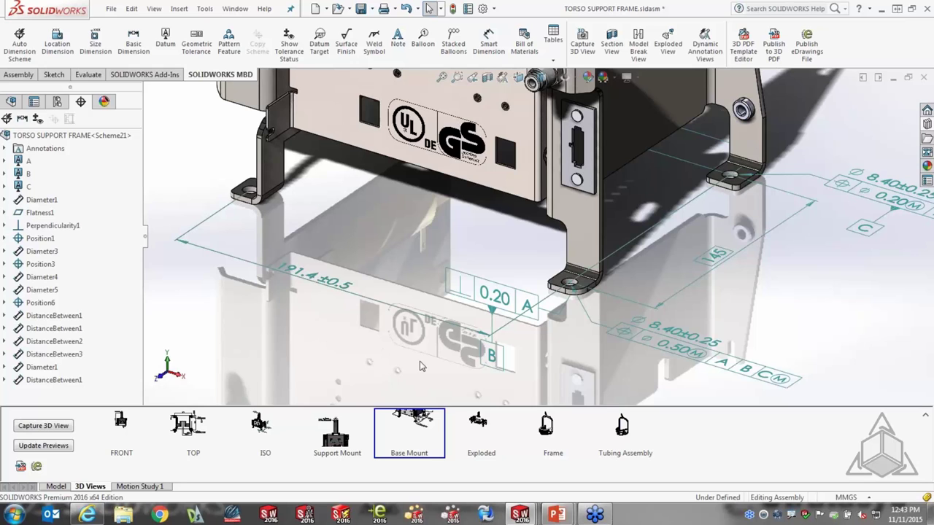
Switch to the MBD.pptx presentation in PowerPoint and start the slide show from slide 16, Easy Communication
{"action": "key", "text": "alt+Tab"}
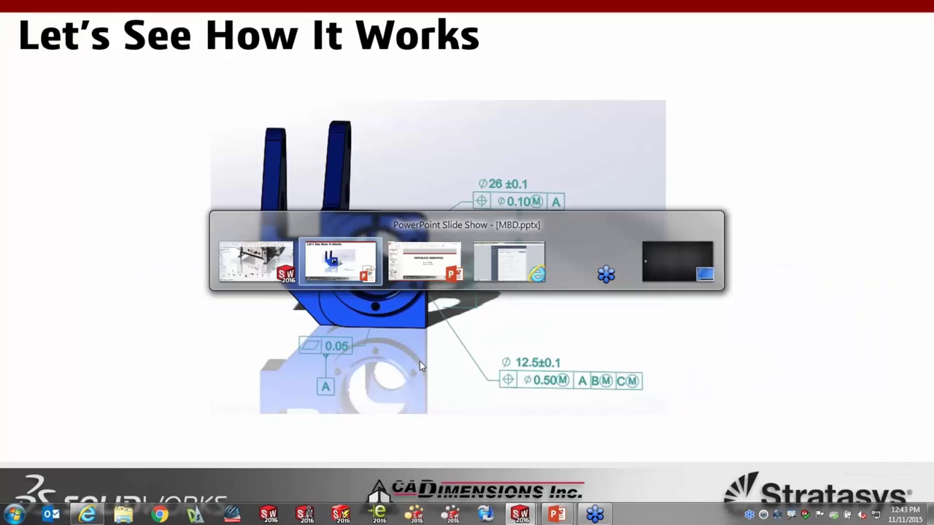
{"action": "key", "text": "alt+Tab"}
{"action": "key", "text": "alt+Tab"}
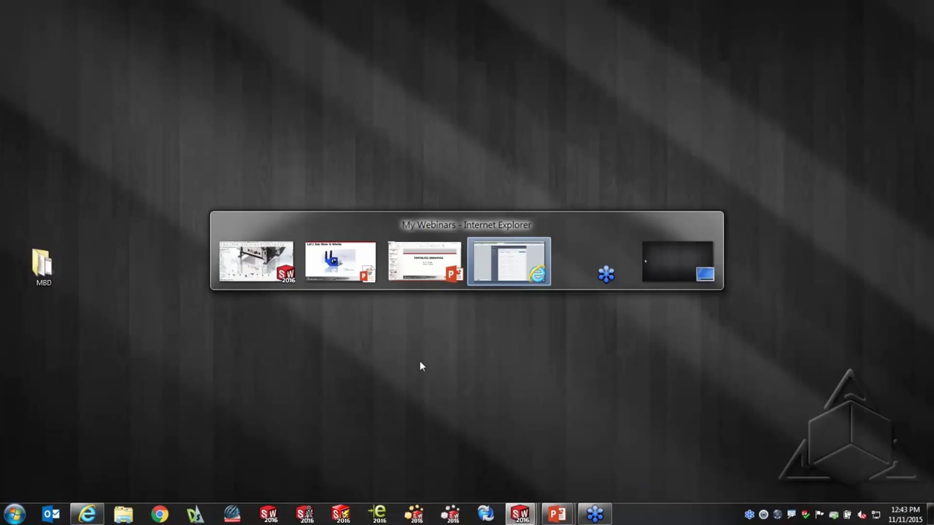
{"action": "key", "text": "alt+Tab"}
{"action": "key", "text": "alt+Tab"}
{"action": "key", "text": "alt+Tab"}
{"action": "key", "text": "alt+Tab"}
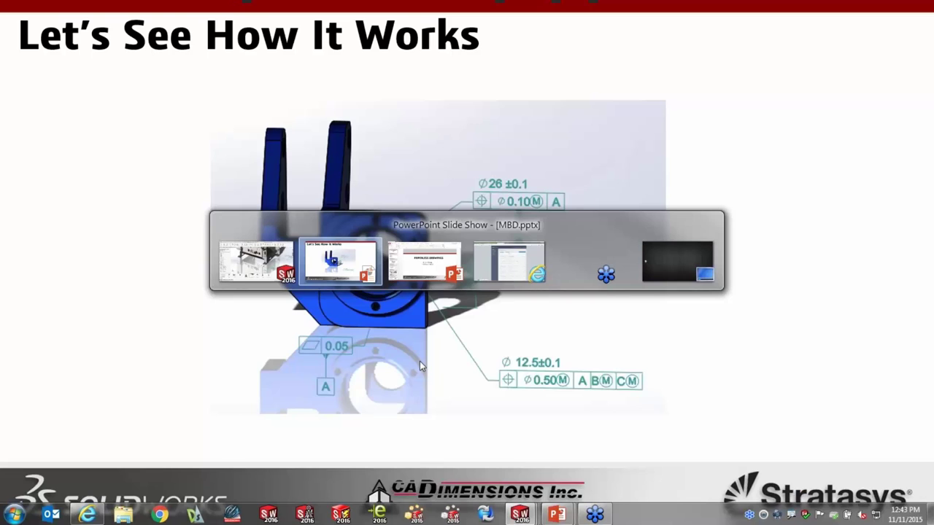
{"action": "key", "text": "alt+Tab"}
{"action": "scroll", "coordinate": [91, 313], "scroll_direction": "down", "scroll_amount": 8}
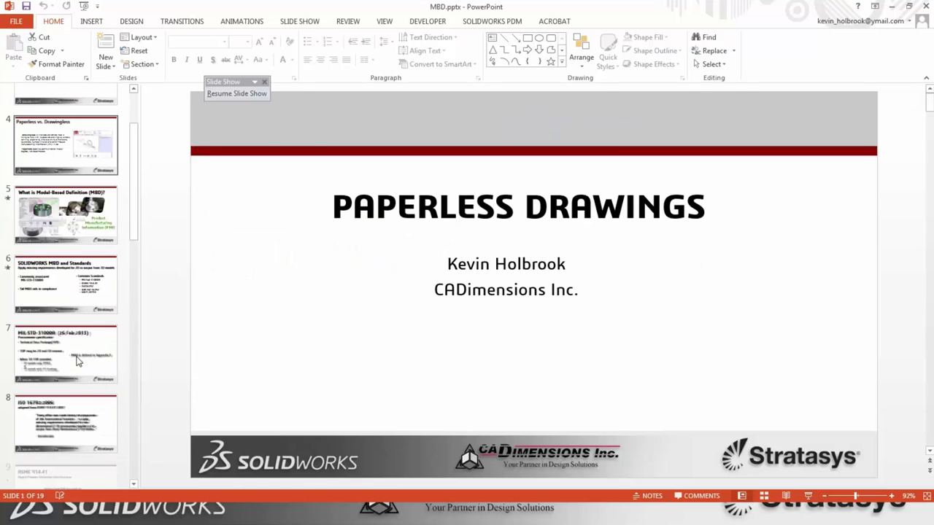
{"action": "scroll", "coordinate": [86, 312], "scroll_direction": "down", "scroll_amount": 4}
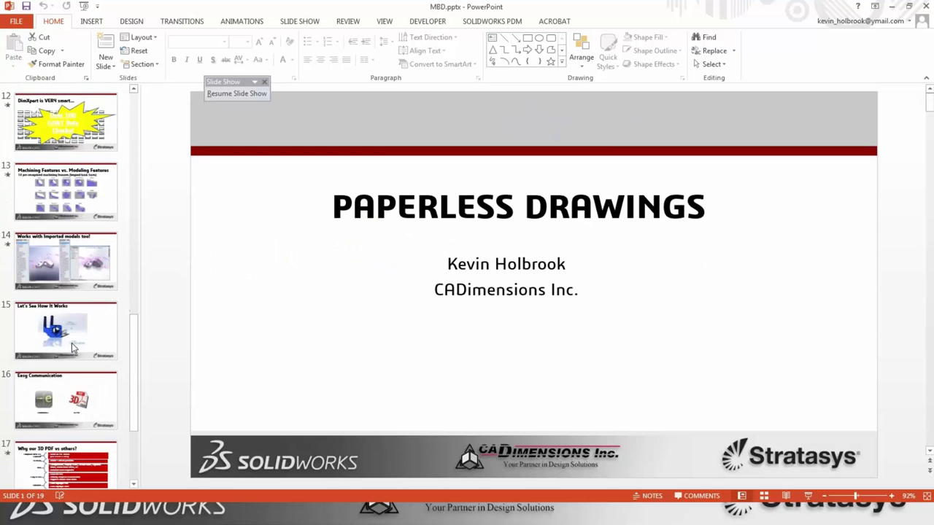
{"action": "left_click", "coordinate": [106, 309]}
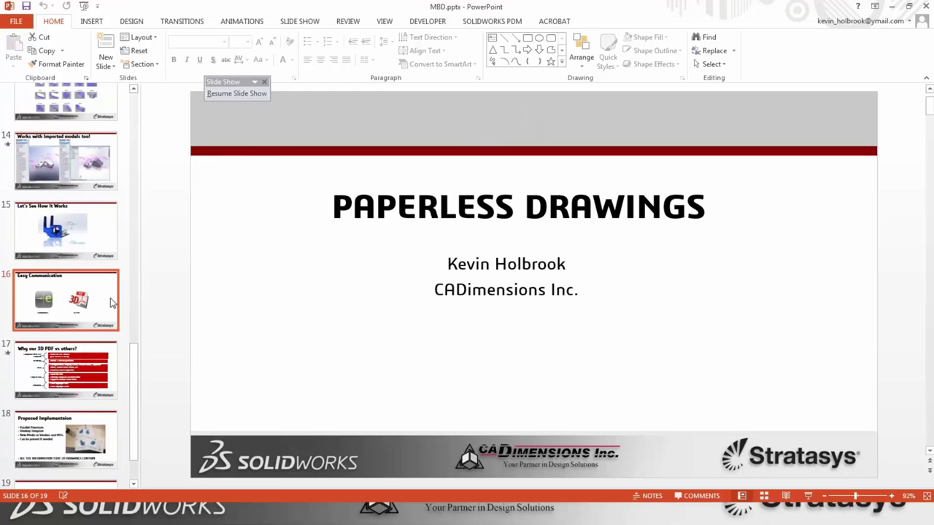
{"action": "left_click", "coordinate": [808, 496]}
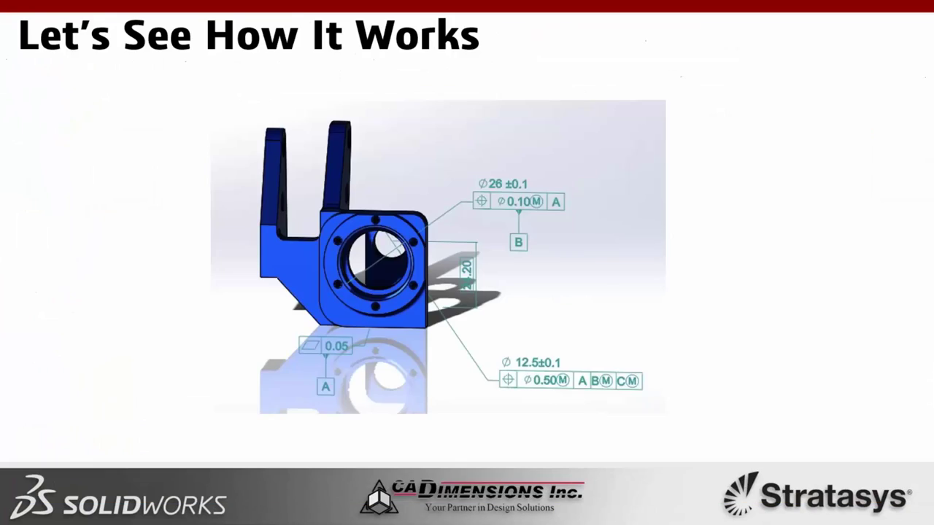
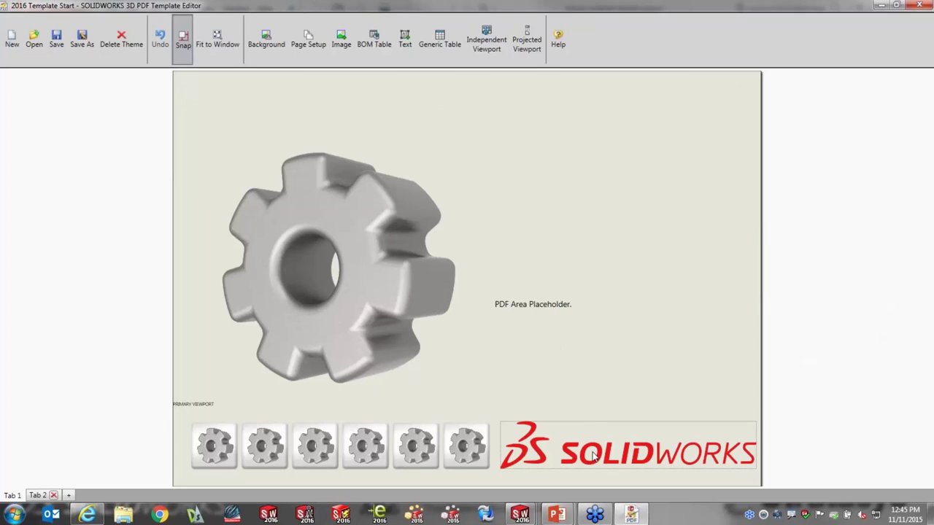
Insert the generic table Title Table.sldtbt from the MBD\25 - MBD folder on the desktop into the 2016 Template Start page
{"action": "left_click", "coordinate": [381, 261]}
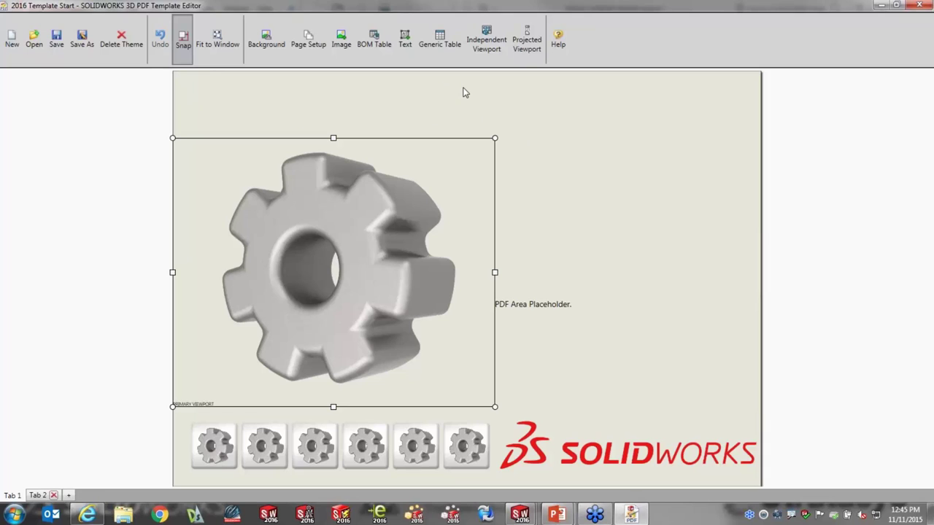
{"action": "left_click", "coordinate": [440, 45]}
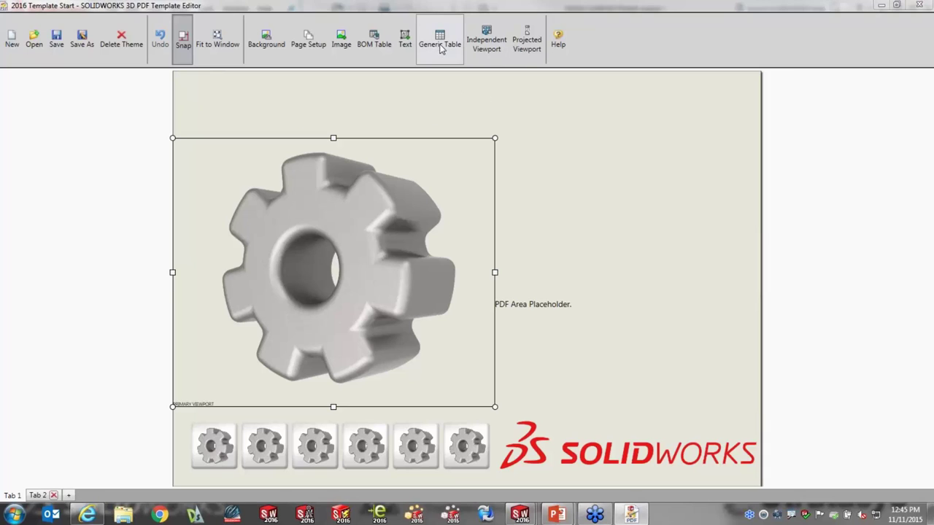
{"action": "scroll", "coordinate": [89, 121], "scroll_direction": "up", "scroll_amount": 2}
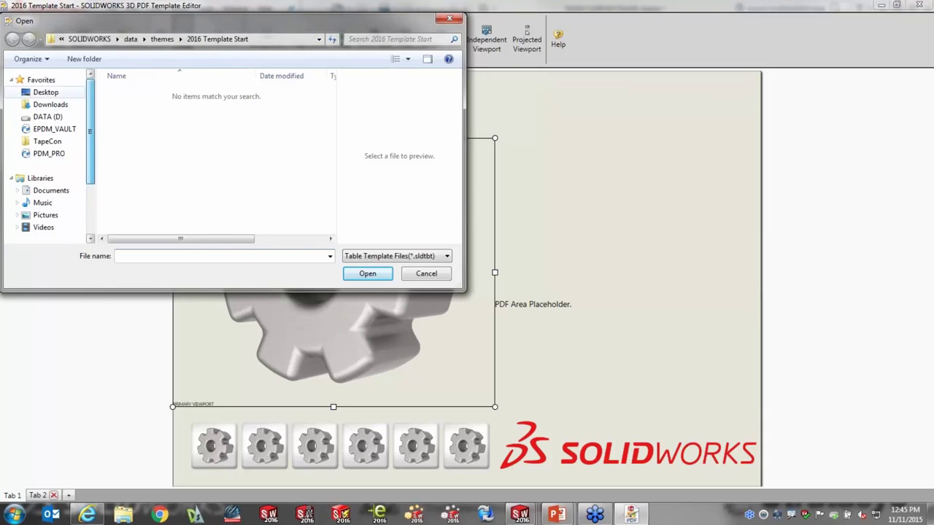
{"action": "left_click", "coordinate": [46, 92]}
{"action": "double_click", "coordinate": [129, 191]}
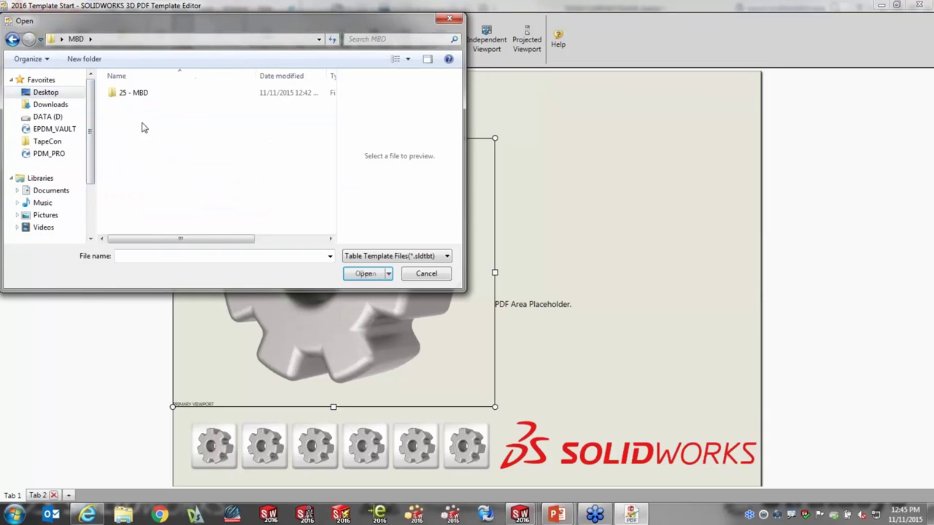
{"action": "double_click", "coordinate": [135, 94]}
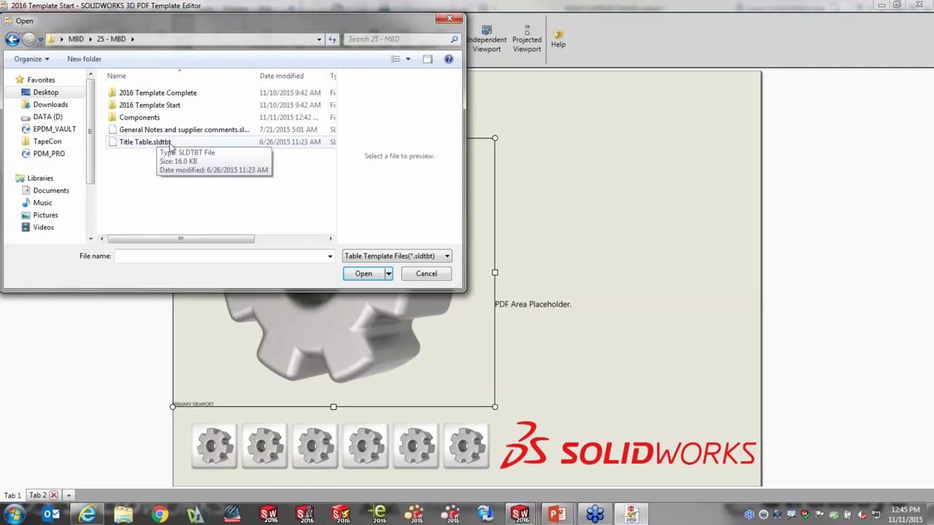
{"action": "left_click", "coordinate": [155, 143]}
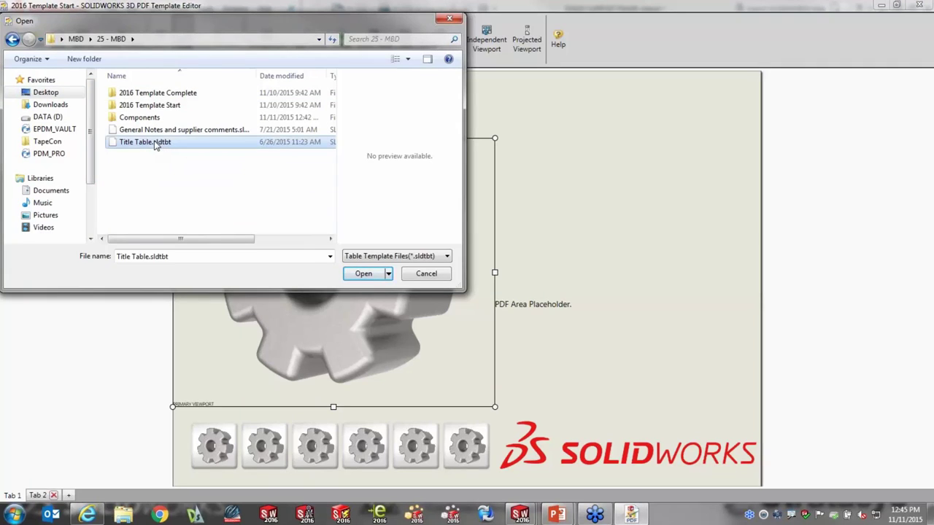
{"action": "left_click", "coordinate": [363, 273]}
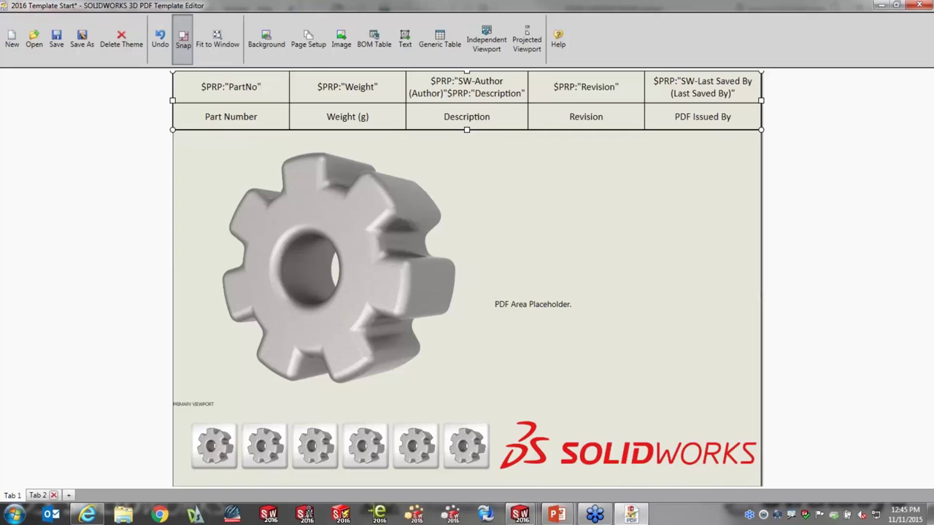
Make the title table slightly taller and insert a text area placeholder with the default field name TextArea
{"action": "mouse_move", "coordinate": [761, 129]}
{"action": "left_mouse_down"}
{"action": "mouse_move", "coordinate": [358, 130]}
{"action": "mouse_move", "coordinate": [677, 113]}
{"action": "mouse_move", "coordinate": [763, 137]}
{"action": "left_mouse_up"}
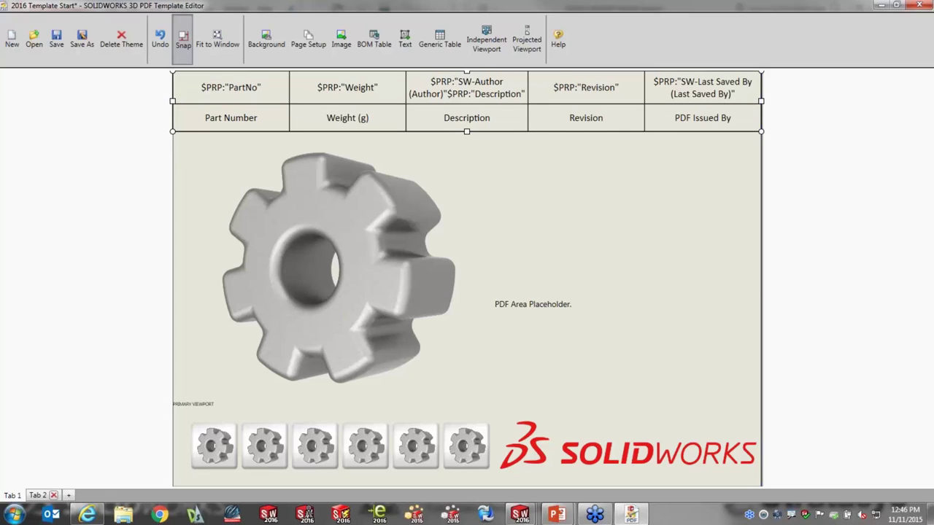
{"action": "left_click", "coordinate": [405, 40]}
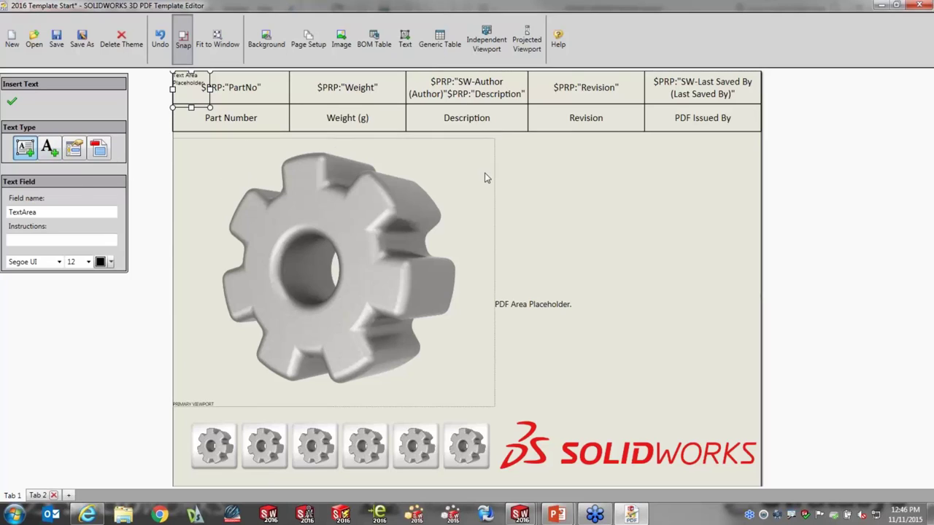
{"action": "left_click", "coordinate": [11, 101]}
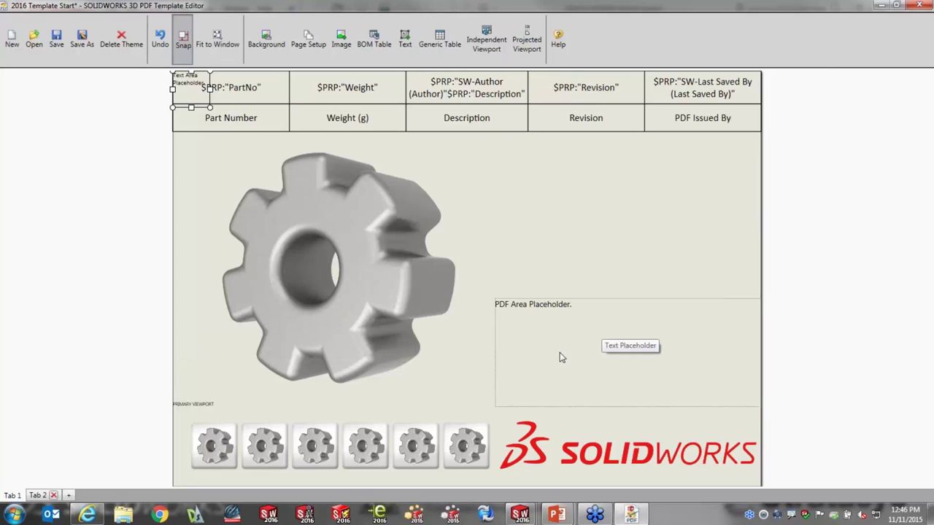
Place two independent viewports side by side on Tab 2, enlarged to fill the upper part of the page
{"action": "left_click", "coordinate": [40, 496]}
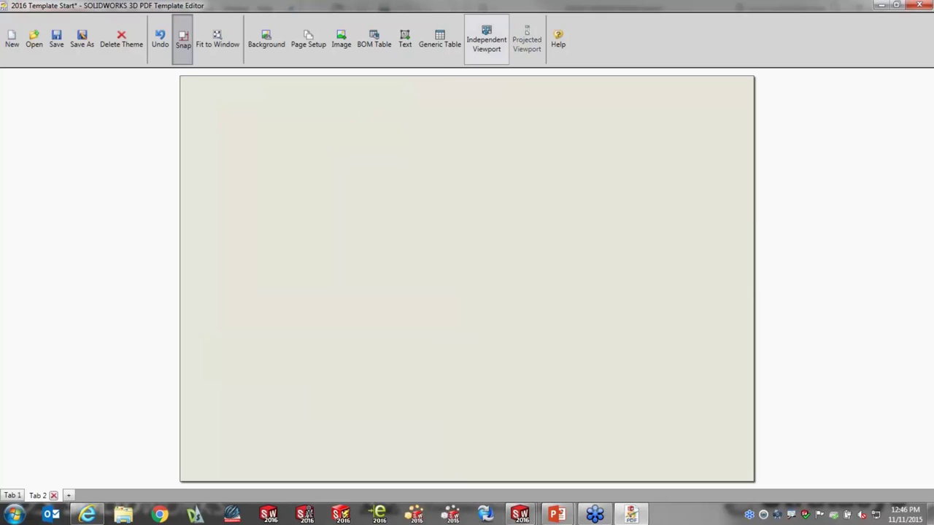
{"action": "left_click", "coordinate": [487, 40]}
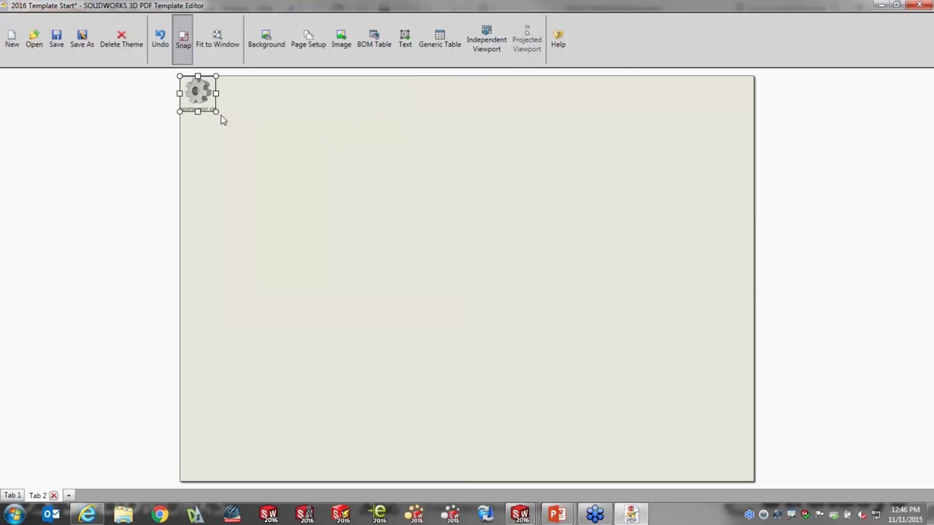
{"action": "left_click_drag", "start_coordinate": [222, 119], "coordinate": [453, 314]}
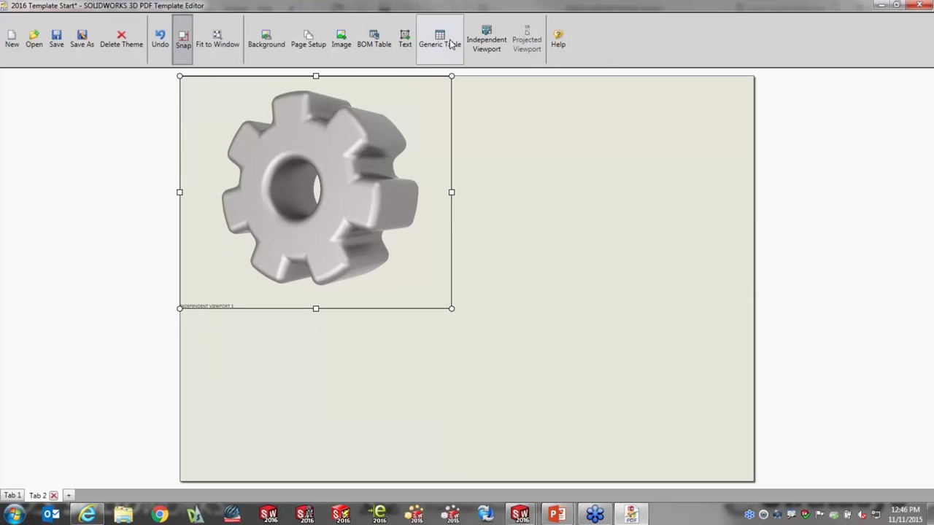
{"action": "left_click", "coordinate": [486, 40]}
{"action": "left_click_drag", "start_coordinate": [195, 97], "coordinate": [759, 312]}
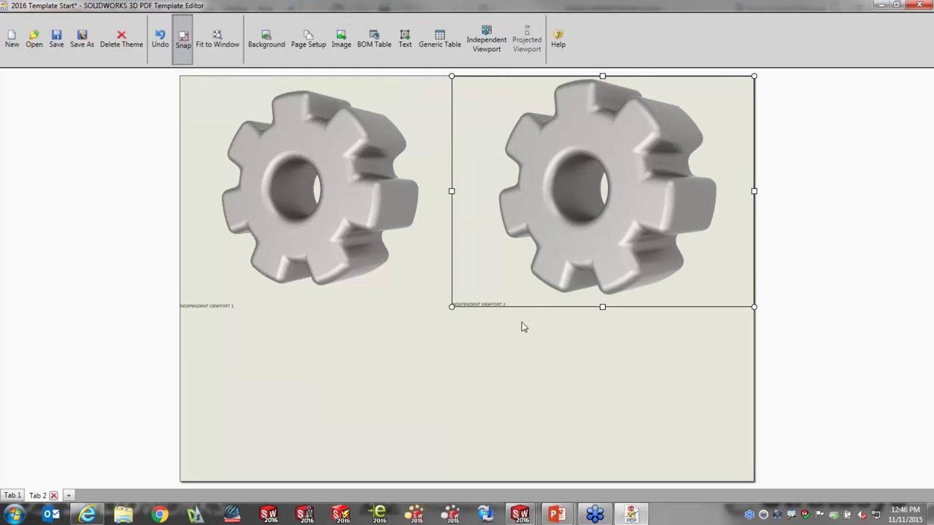
Insert two BOM table areas on Tab 2, moving the second below the viewports and stretching it across the rest of the page
{"action": "left_click", "coordinate": [368, 45]}
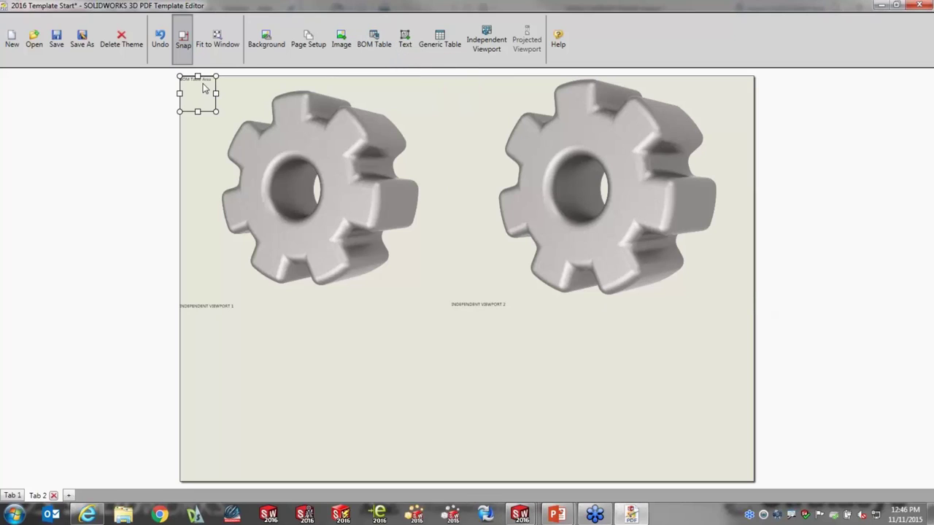
{"action": "left_click", "coordinate": [237, 201]}
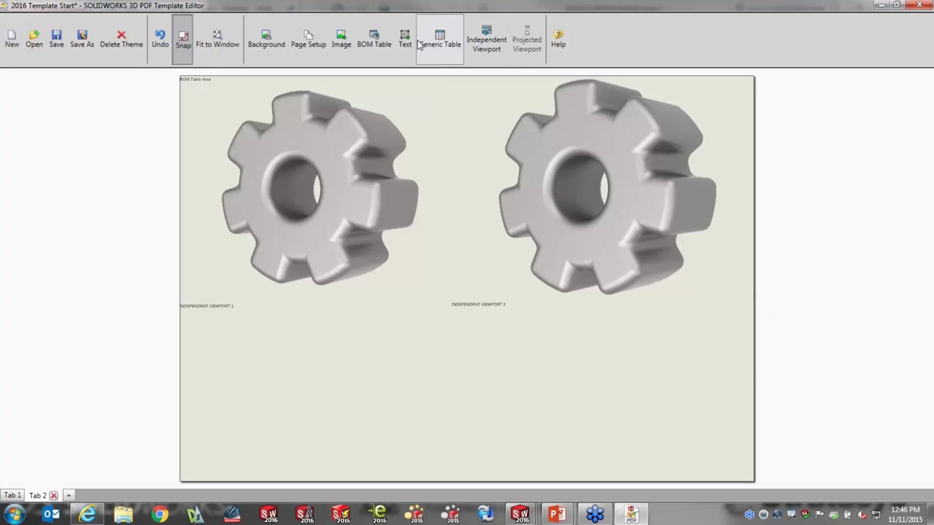
{"action": "left_click", "coordinate": [373, 38]}
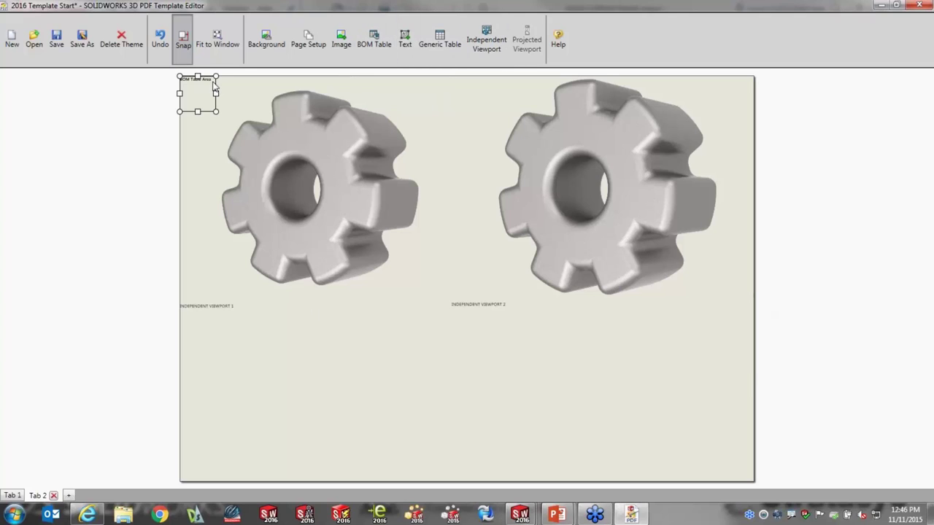
{"action": "left_click_drag", "start_coordinate": [213, 83], "coordinate": [209, 314]}
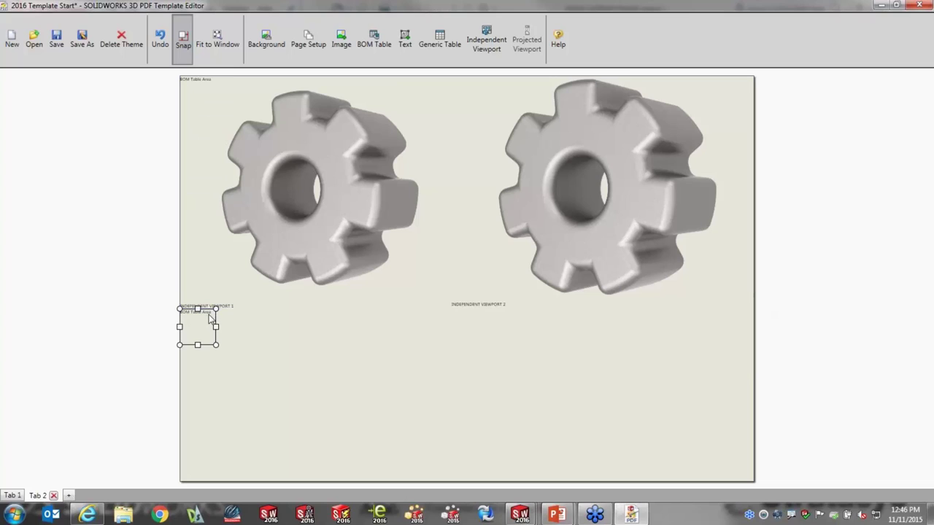
{"action": "left_click_drag", "start_coordinate": [219, 345], "coordinate": [754, 482]}
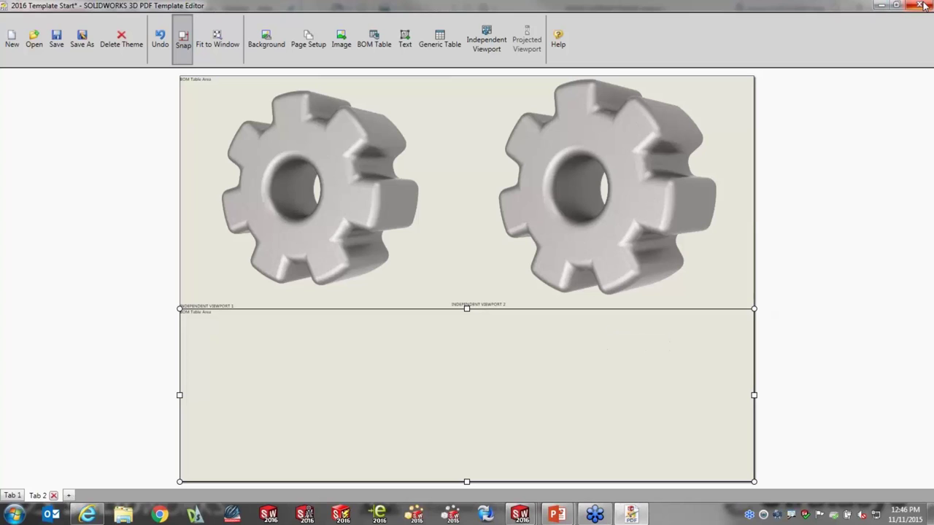
Open the 2016 Template Complete theme and discard the changes made to 2016 Template Start
{"action": "left_click", "coordinate": [34, 38]}
{"action": "left_click_drag", "start_coordinate": [500, 167], "coordinate": [502, 129]}
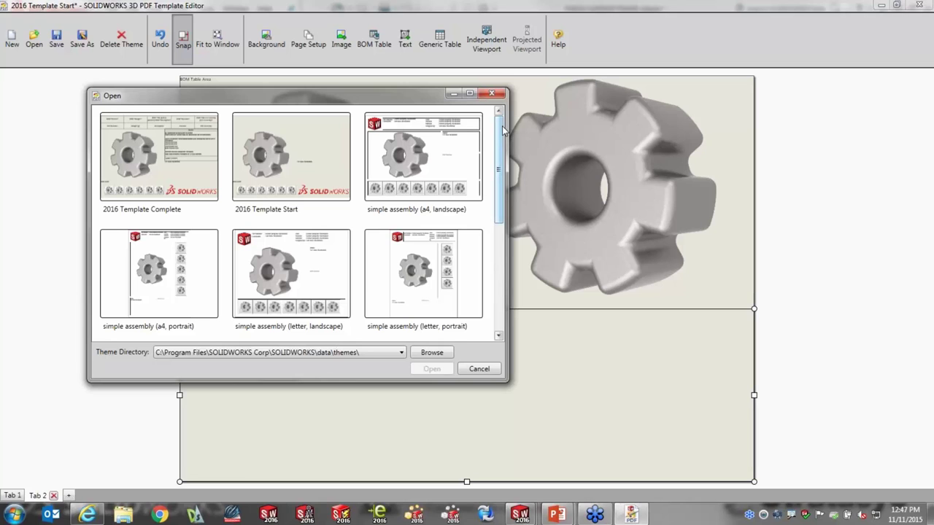
{"action": "double_click", "coordinate": [161, 142]}
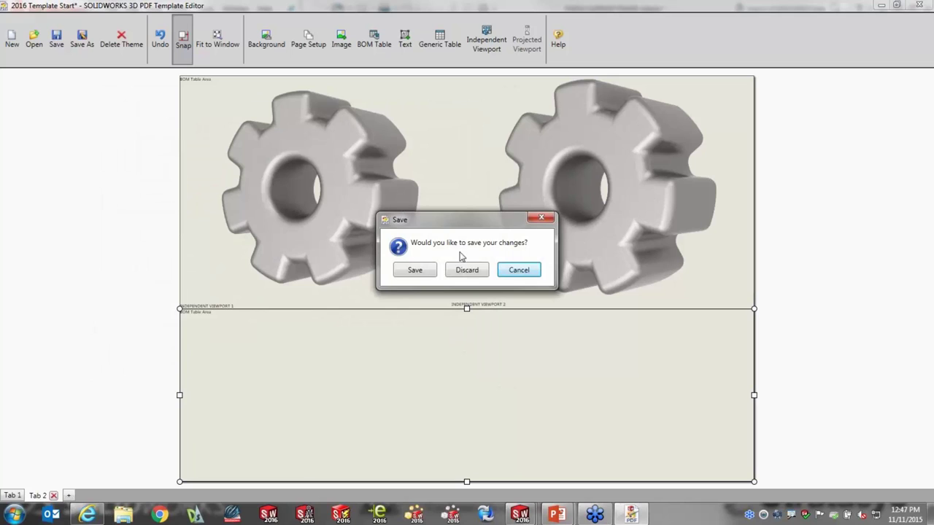
{"action": "left_click", "coordinate": [479, 275]}
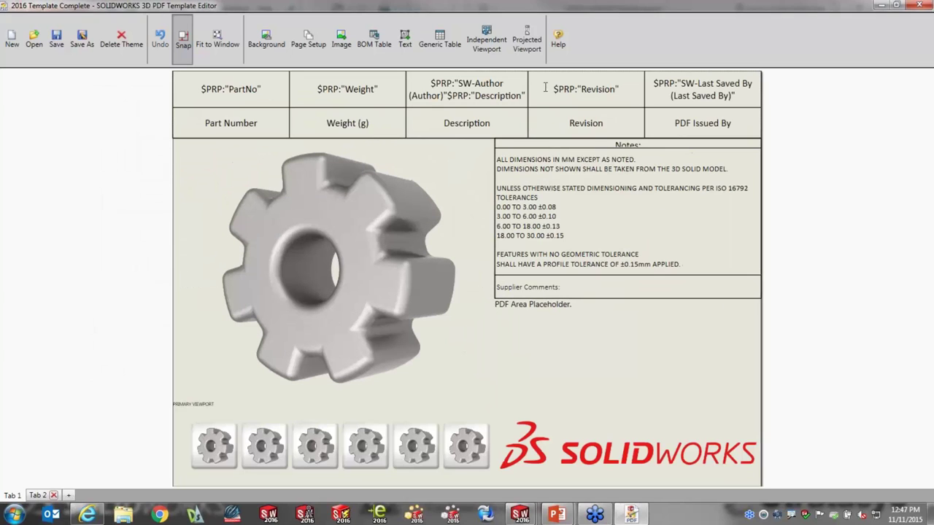
View Tab 2 of the template, close the template editor, and switch to the Gear Plate part
{"action": "left_click", "coordinate": [184, 41]}
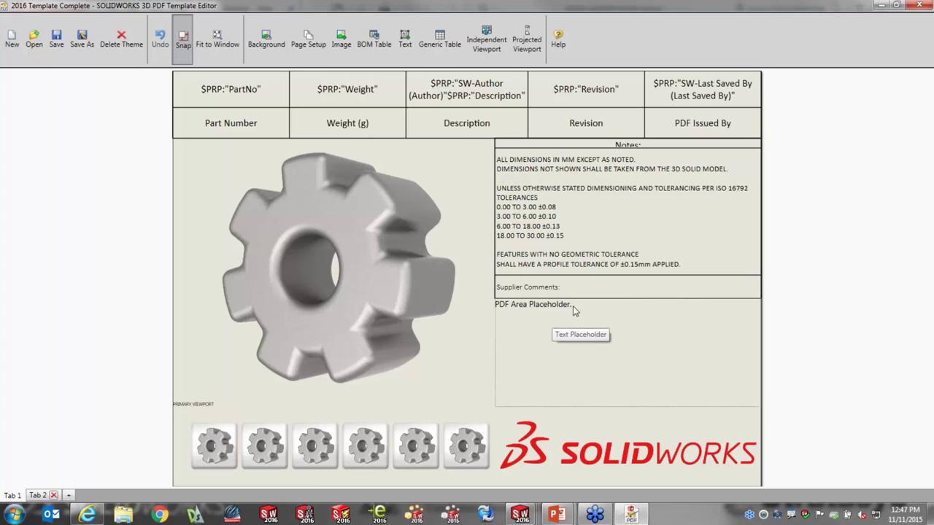
{"action": "left_click", "coordinate": [37, 495]}
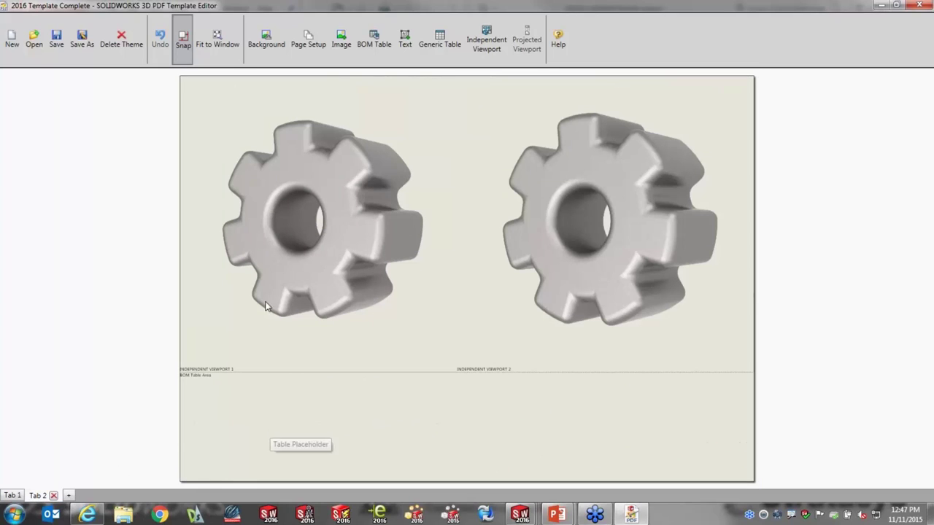
{"action": "left_click", "coordinate": [917, 4]}
{"action": "left_click", "coordinate": [235, 8]}
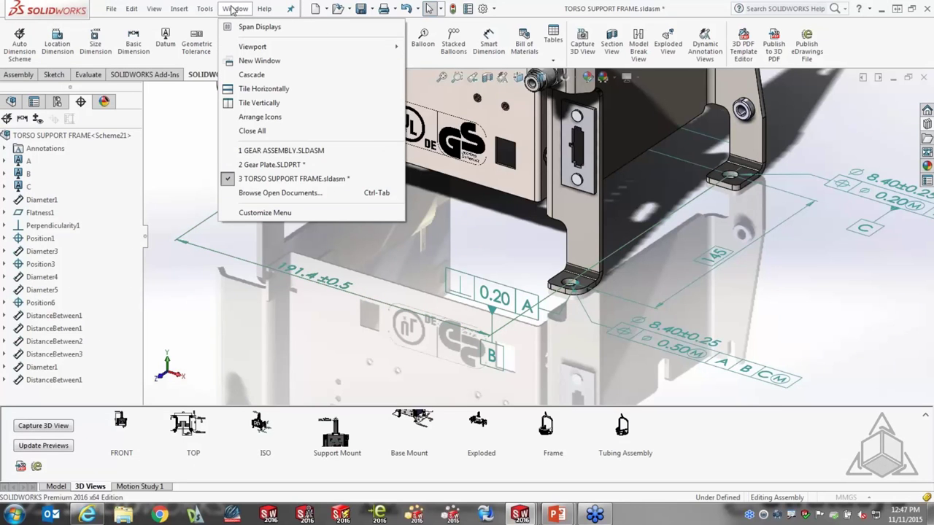
{"action": "left_click", "coordinate": [290, 164]}
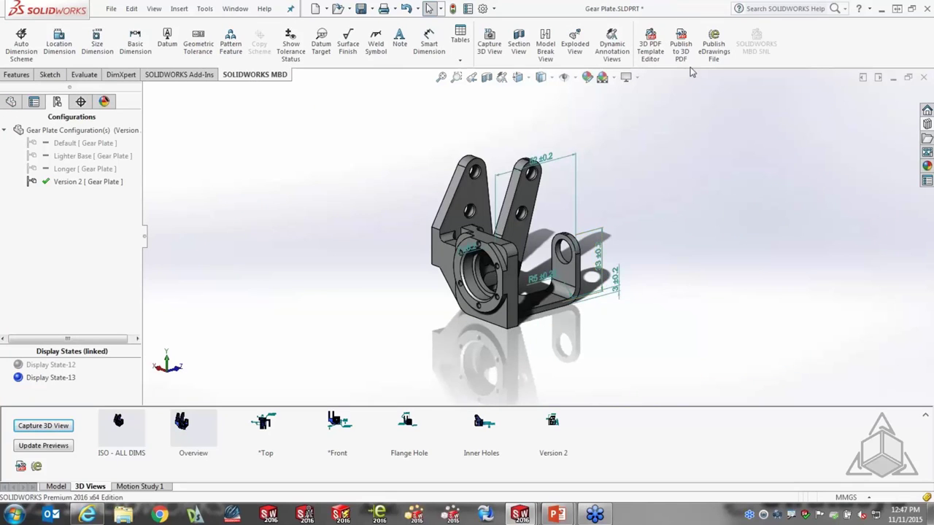
Set up a 3D PDF of the Gear Plate with the simple assembly (a4, landscape) theme, including the views ISO - ALL DIMS through Version 2
{"action": "left_click", "coordinate": [682, 46]}
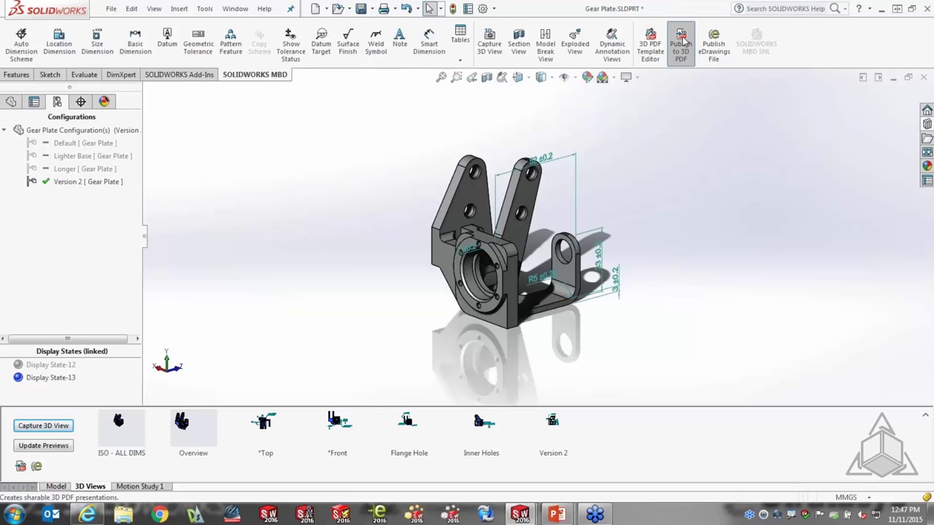
{"action": "left_click", "coordinate": [100, 259]}
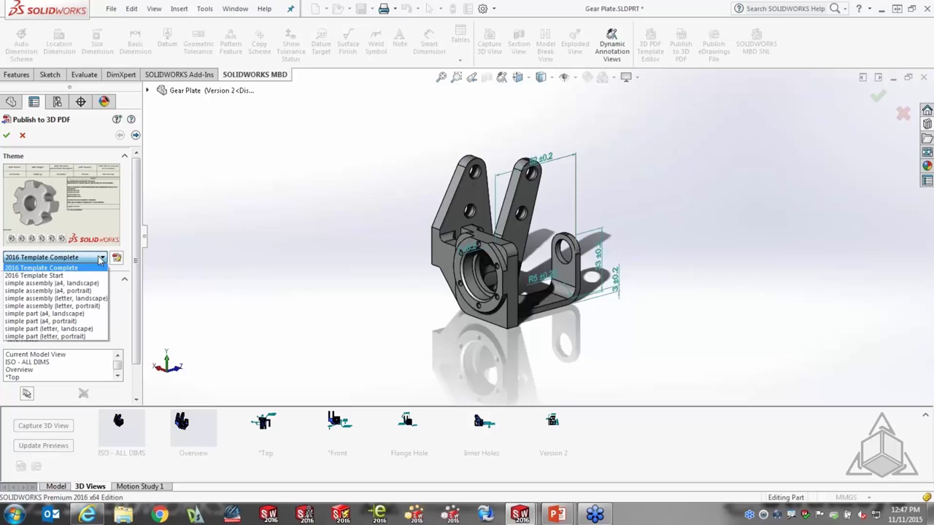
{"action": "left_click", "coordinate": [71, 284]}
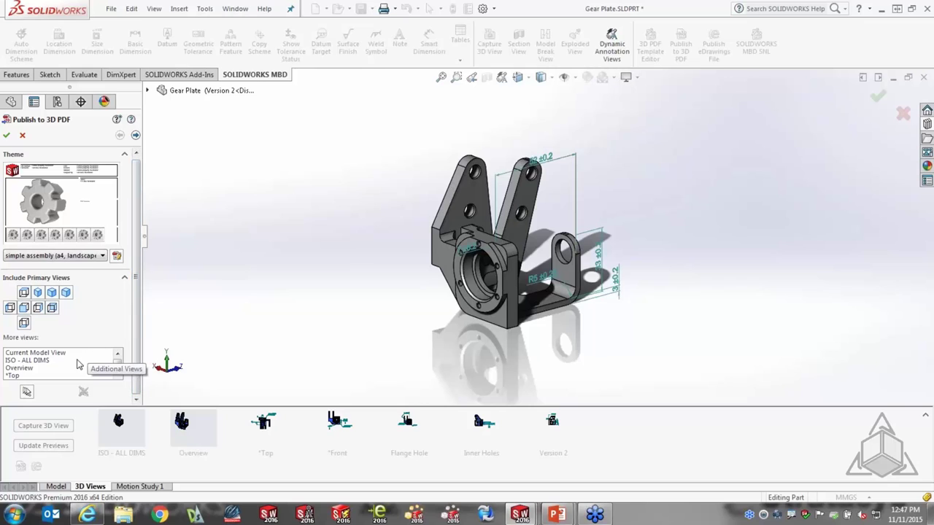
{"action": "left_click_drag", "start_coordinate": [69, 359], "coordinate": [25, 392]}
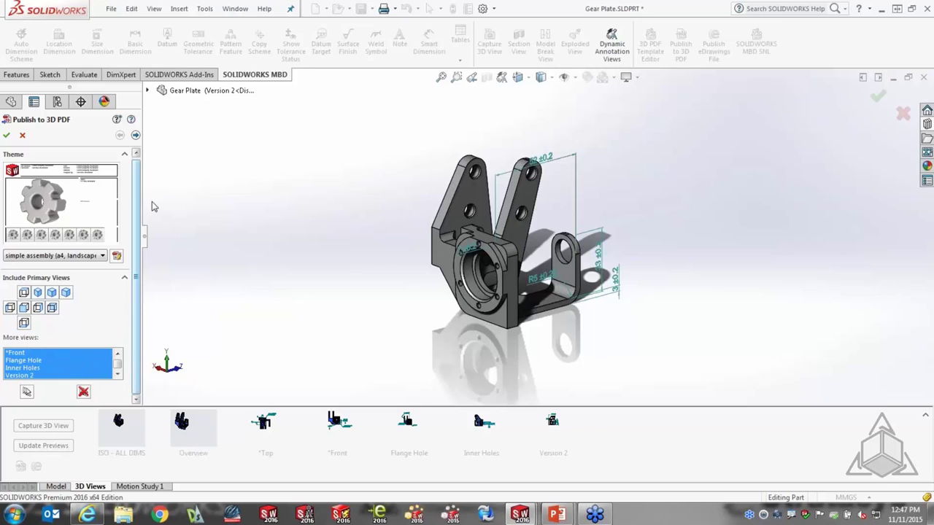
Examine the output text fields in an enlarged Custom Property Text window, including the part number property and the comments entry
{"action": "left_click", "coordinate": [136, 135]}
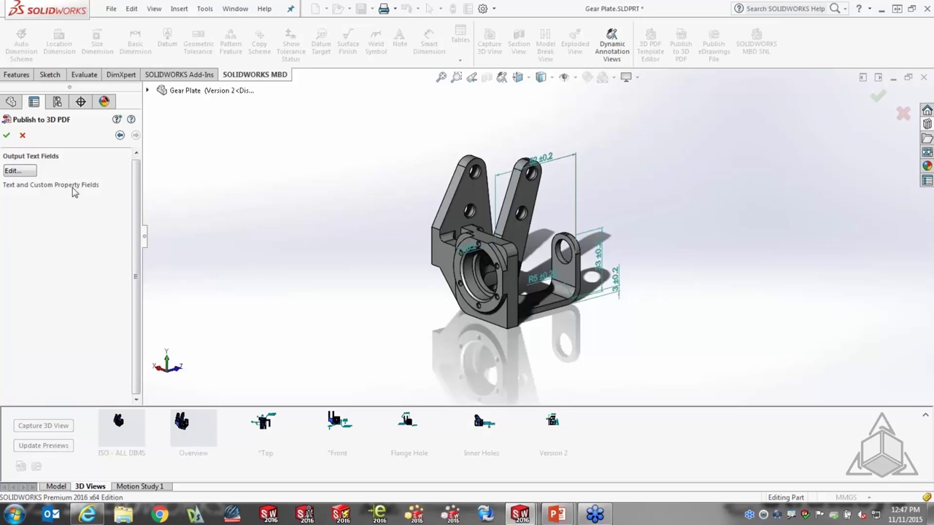
{"action": "left_click", "coordinate": [20, 170]}
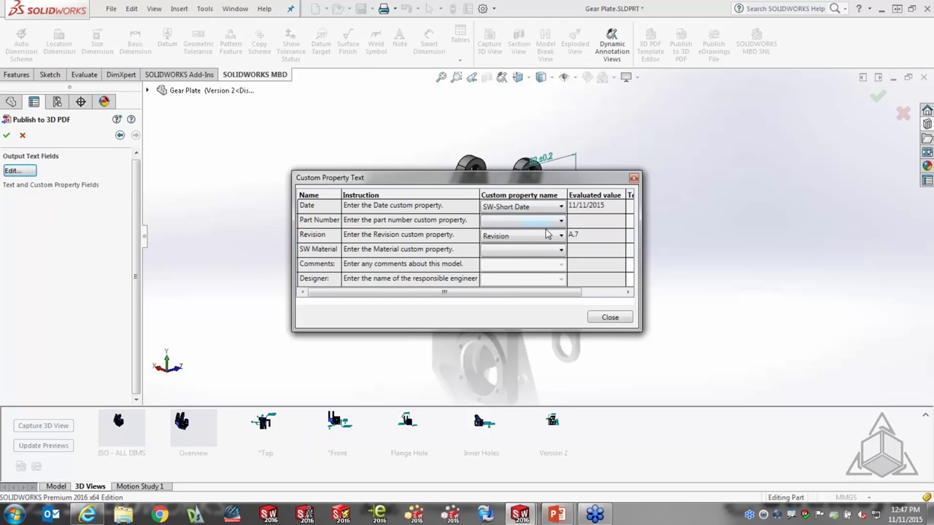
{"action": "left_click_drag", "start_coordinate": [490, 179], "coordinate": [372, 128]}
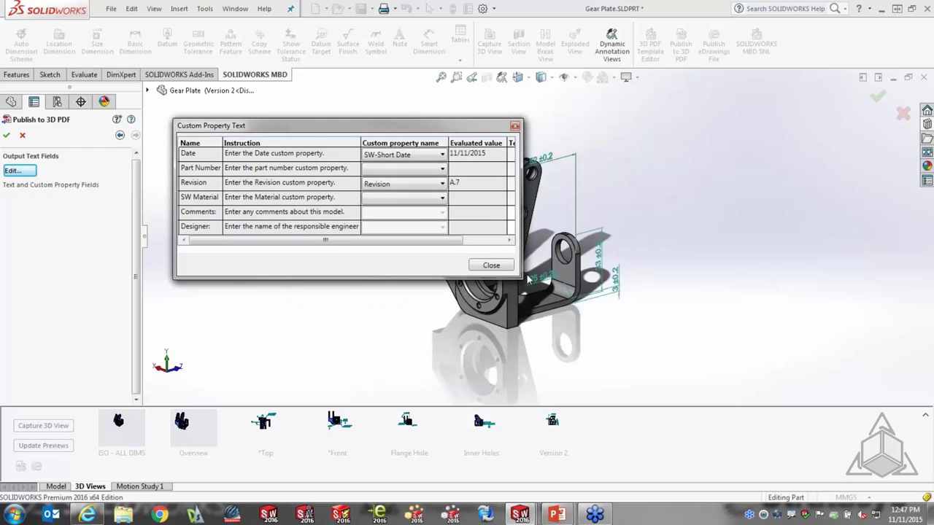
{"action": "left_click_drag", "start_coordinate": [520, 277], "coordinate": [736, 297]}
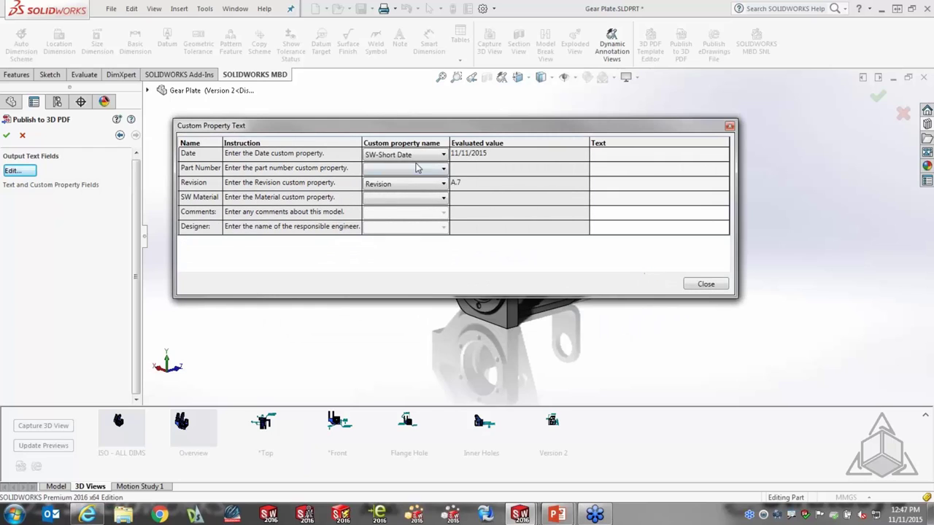
{"action": "left_click", "coordinate": [437, 175]}
{"action": "left_click", "coordinate": [442, 173]}
{"action": "left_click", "coordinate": [602, 213]}
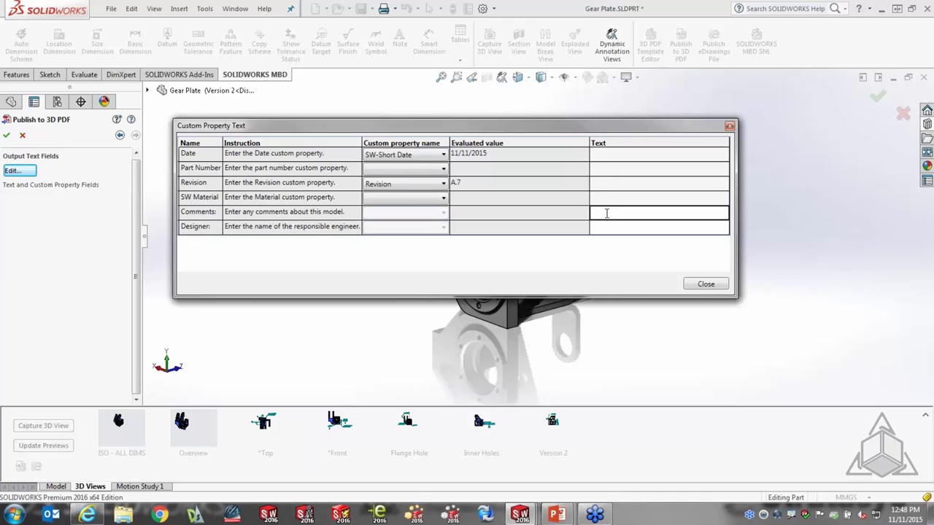
{"action": "left_click", "coordinate": [698, 281]}
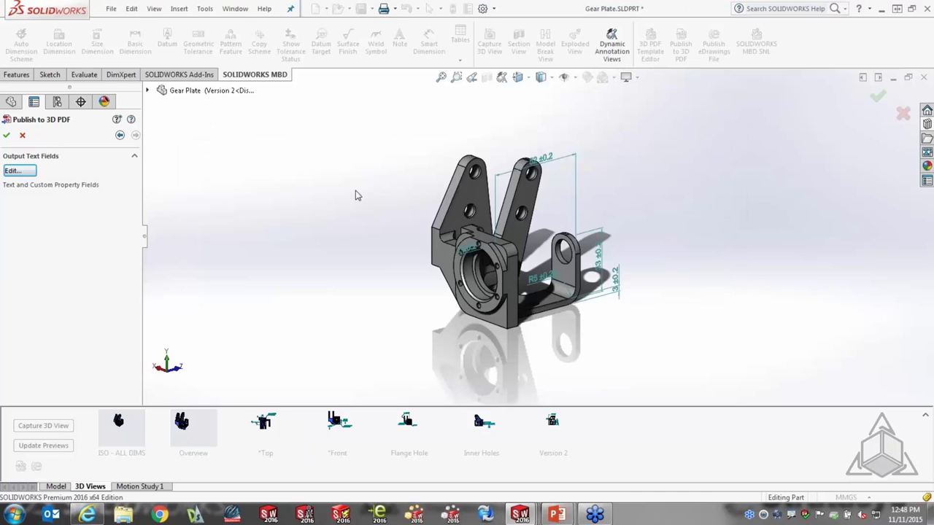
Publish the 3D PDF as 1.pdf and fill its Notes field with the sample text dfsgadfgsdfgsdfg
{"action": "left_click", "coordinate": [7, 136]}
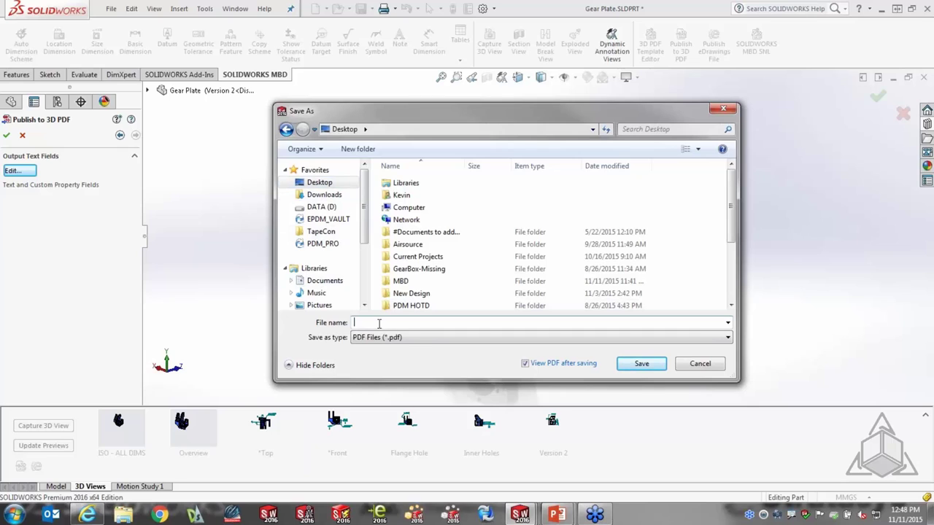
{"action": "left_click", "coordinate": [641, 363]}
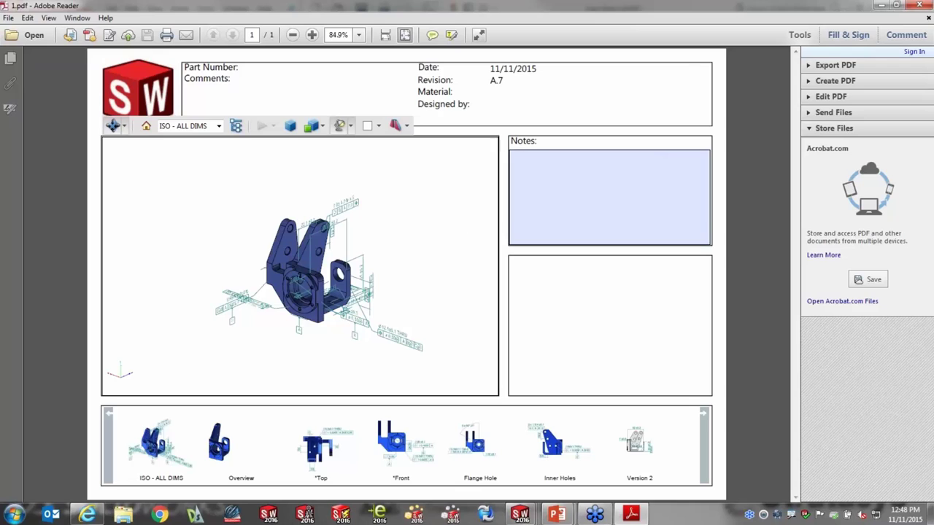
{"action": "left_click", "coordinate": [530, 162]}
{"action": "type", "text": "dfsgadfgsdfgsdfg"}
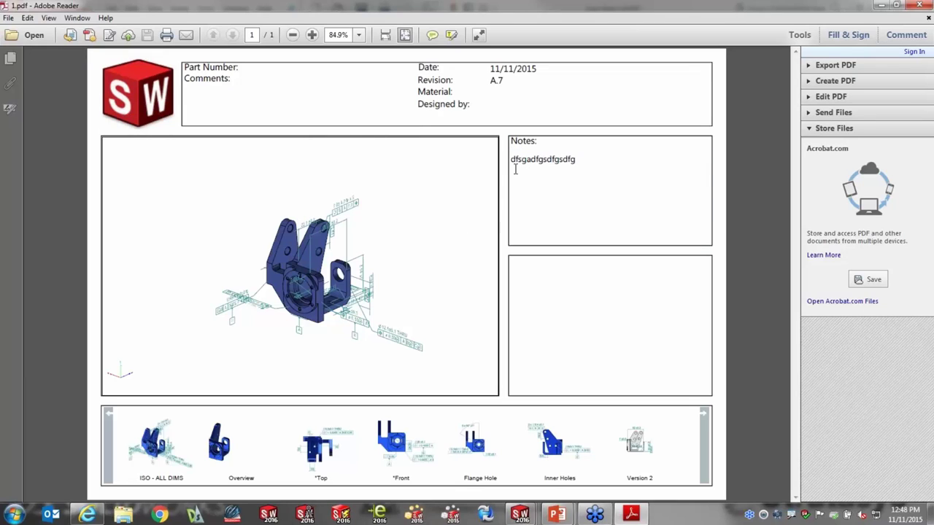
{"action": "left_click", "coordinate": [543, 281]}
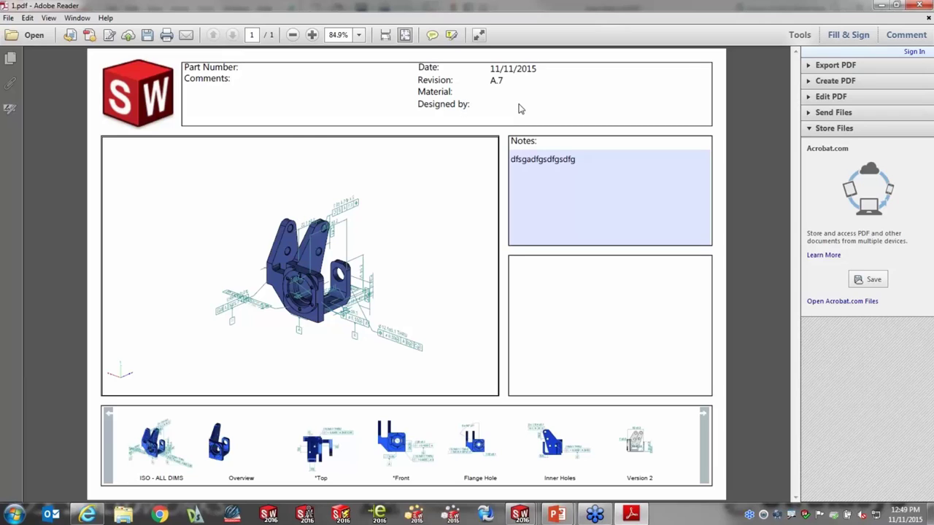
Inspect the Gear Plate model in the published PDF up close, switch to the *Front view, and rotate it to check the annotations
{"action": "mouse_move", "coordinate": [369, 330]}
{"action": "scroll", "coordinate": [323, 274], "scroll_direction": "up", "scroll_amount": 5}
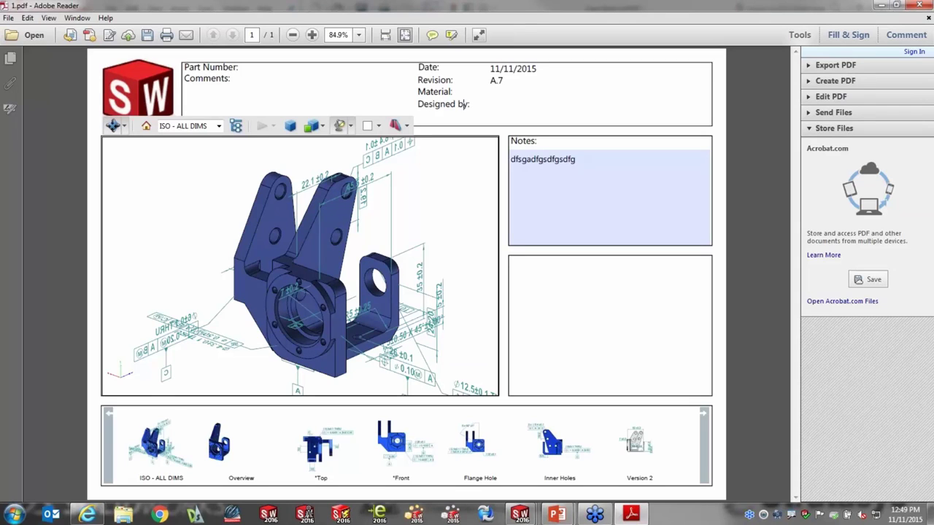
{"action": "left_click", "coordinate": [403, 442]}
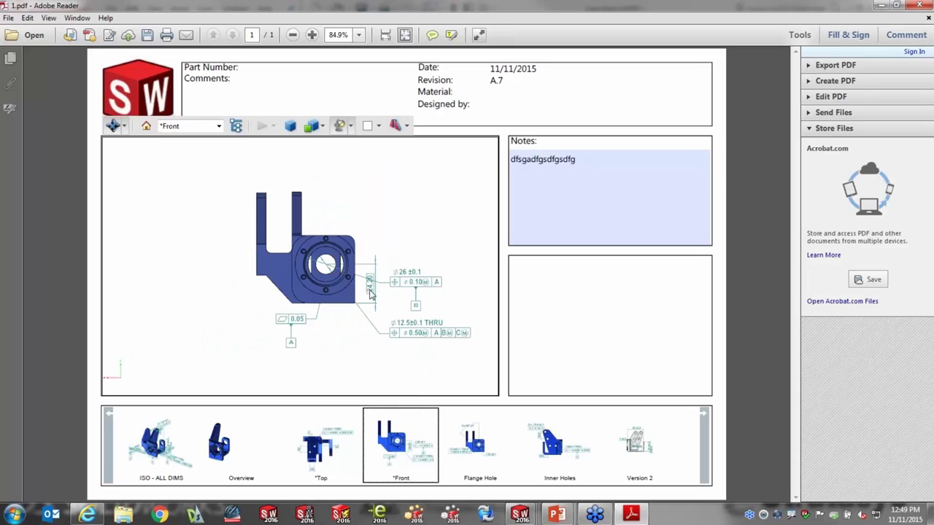
{"action": "left_click_drag", "start_coordinate": [371, 325], "coordinate": [359, 306]}
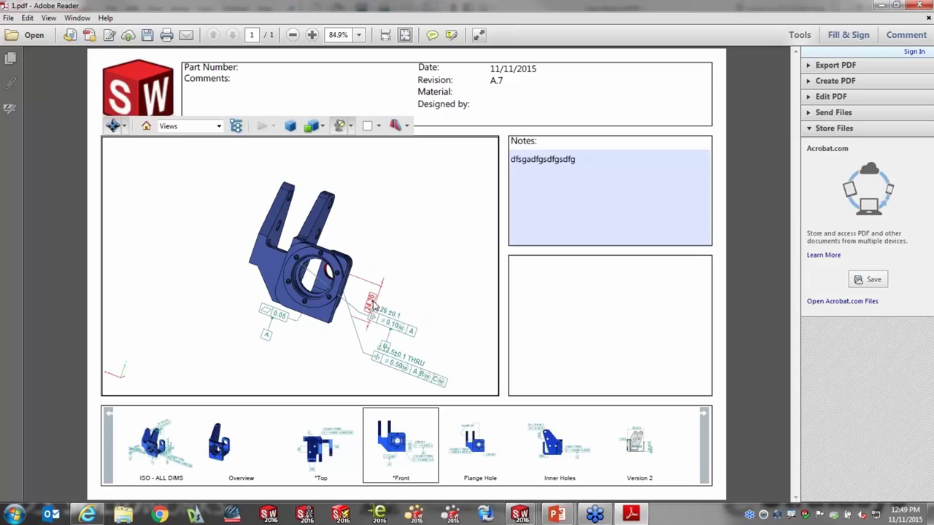
{"action": "left_click_drag", "start_coordinate": [430, 303], "coordinate": [369, 261]}
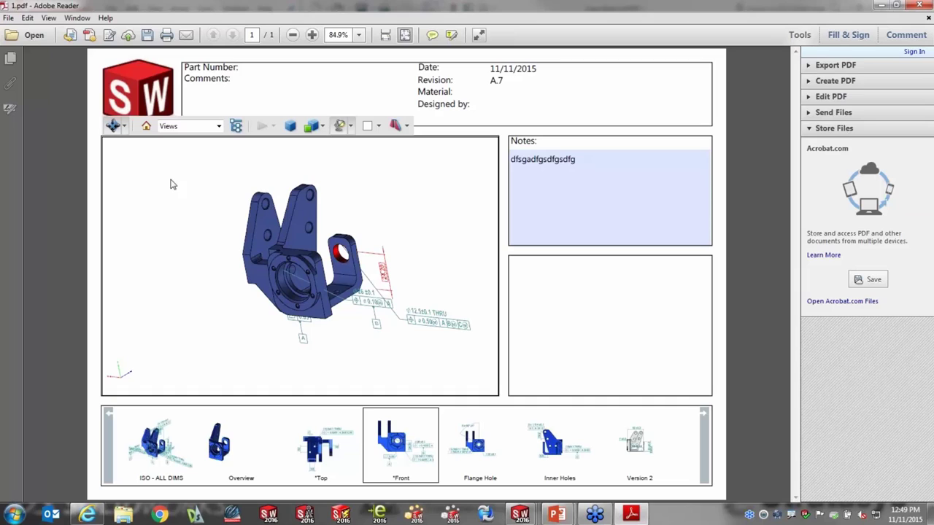
Try the 3D Measurement Tool from the upper hole of the Gear Plate's tall arm, and exit the measurement
{"action": "left_click", "coordinate": [124, 126]}
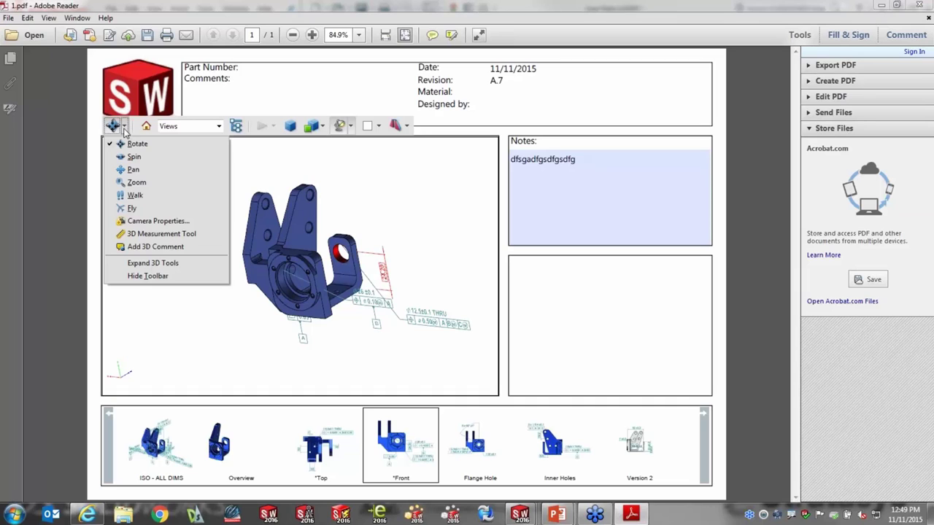
{"action": "left_click", "coordinate": [151, 237]}
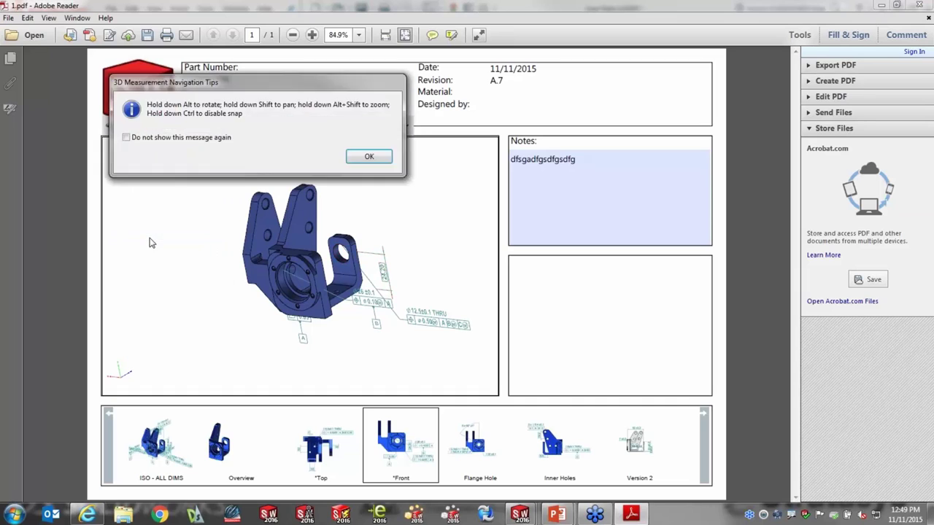
{"action": "left_click", "coordinate": [366, 156]}
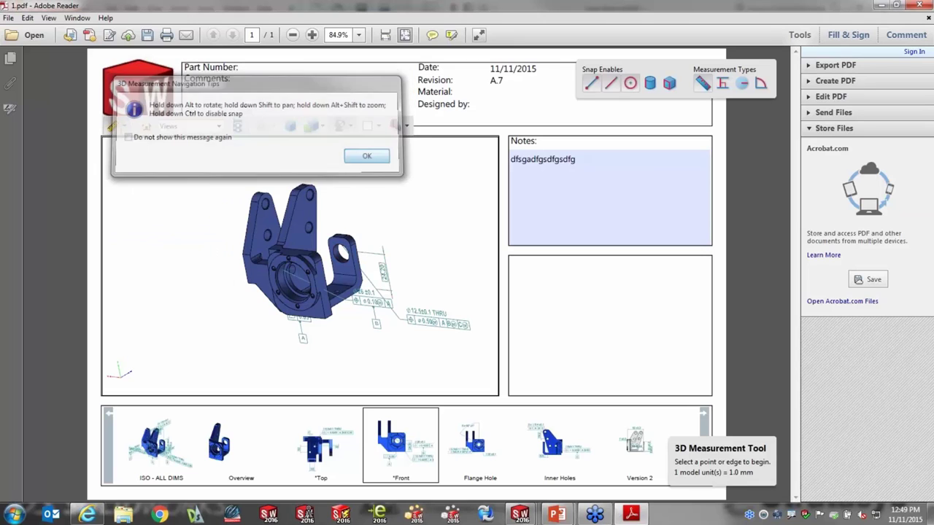
{"action": "left_click", "coordinate": [310, 195]}
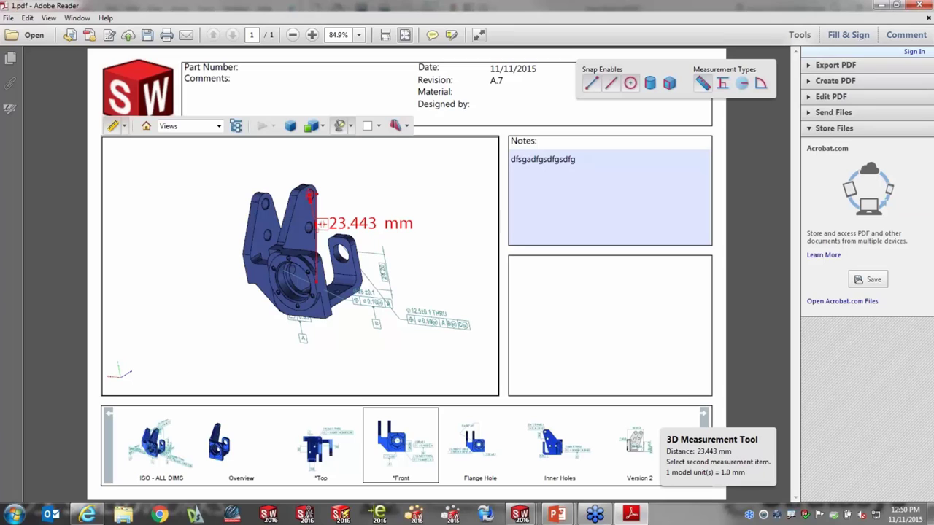
{"action": "key", "text": "Escape"}
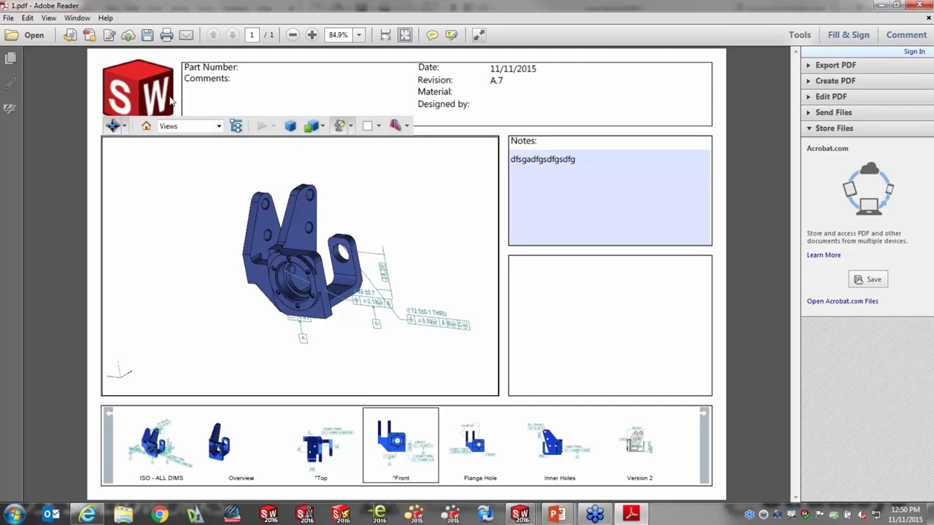
Attach the file S1 Yolk Modification.SLDPRT from the 25 - MBD folder as an annotation in the empty box below Notes
{"action": "left_click", "coordinate": [49, 19]}
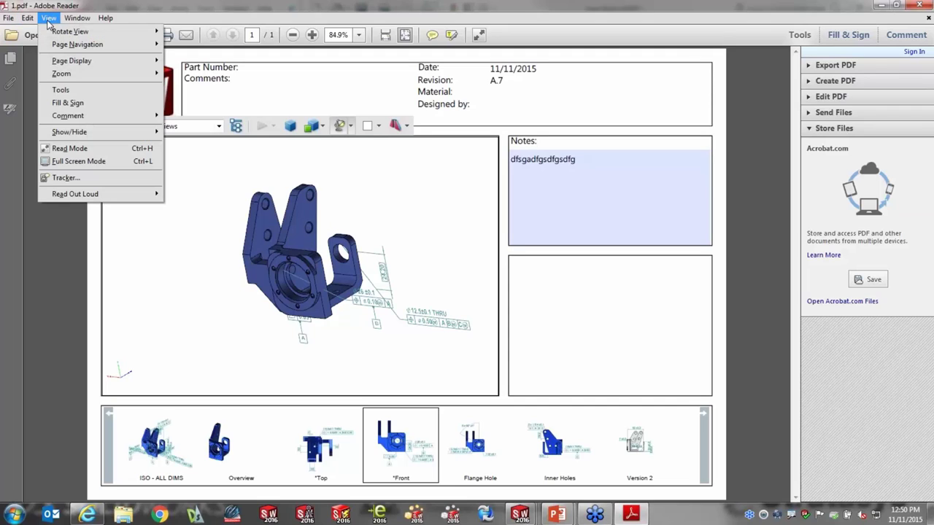
{"action": "mouse_move", "coordinate": [72, 116]}
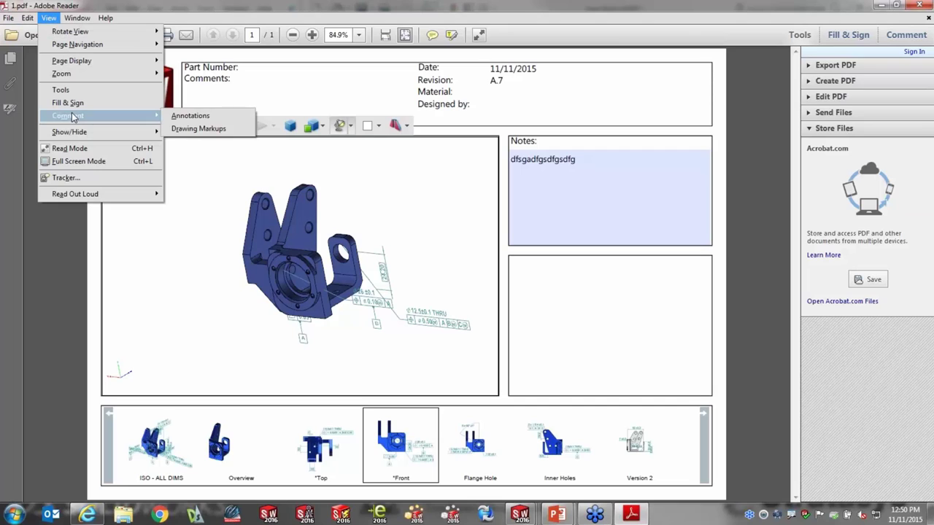
{"action": "left_click", "coordinate": [192, 118]}
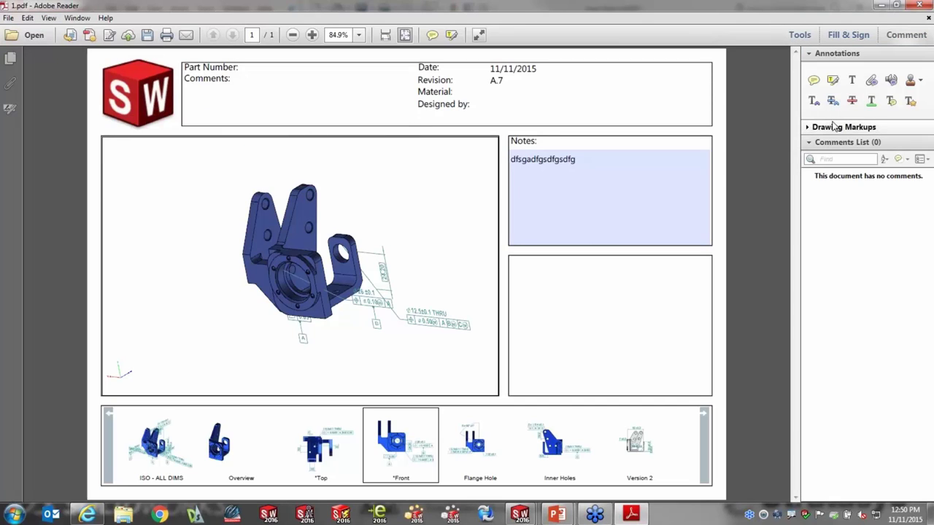
{"action": "left_click", "coordinate": [872, 81]}
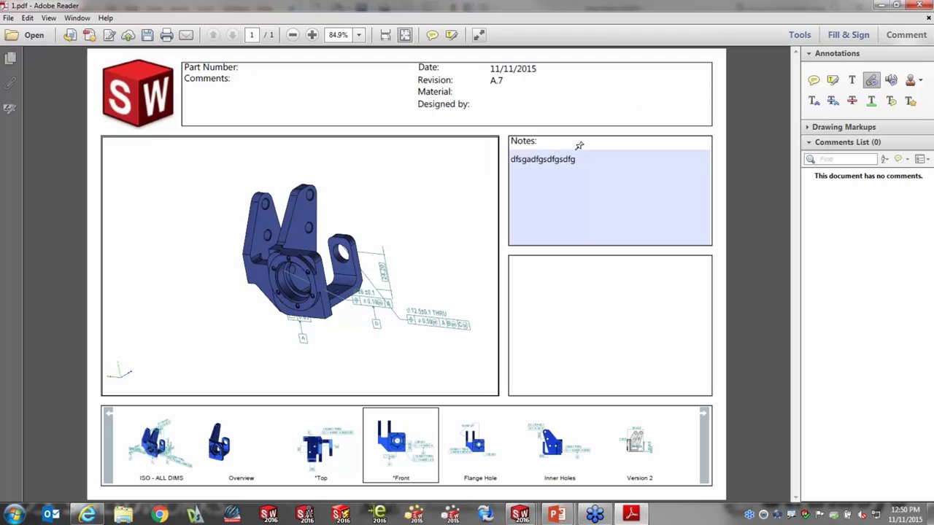
{"action": "left_click", "coordinate": [524, 268]}
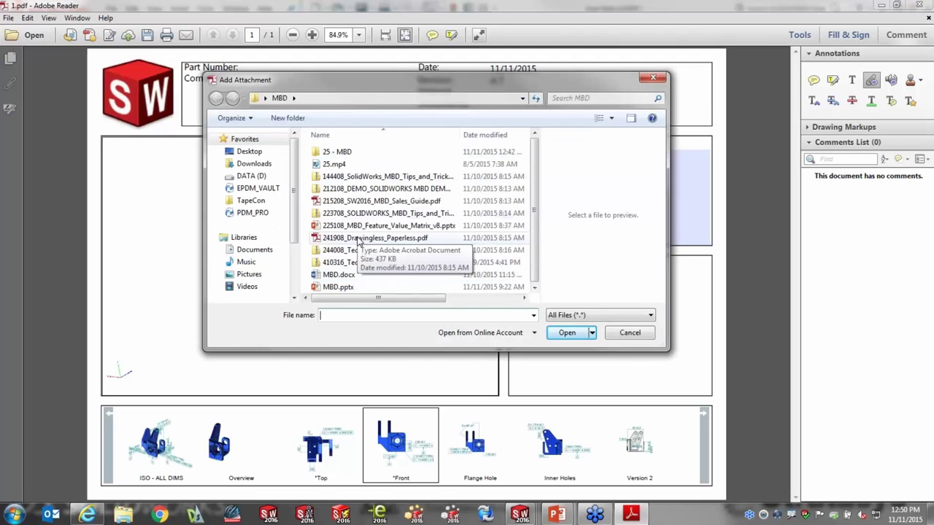
{"action": "double_click", "coordinate": [339, 152]}
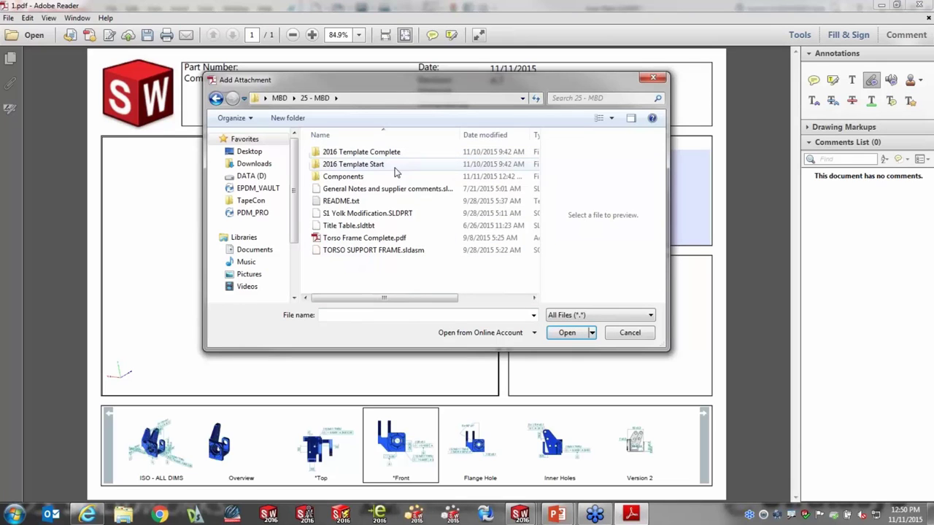
{"action": "left_click", "coordinate": [368, 213]}
{"action": "left_click", "coordinate": [567, 333]}
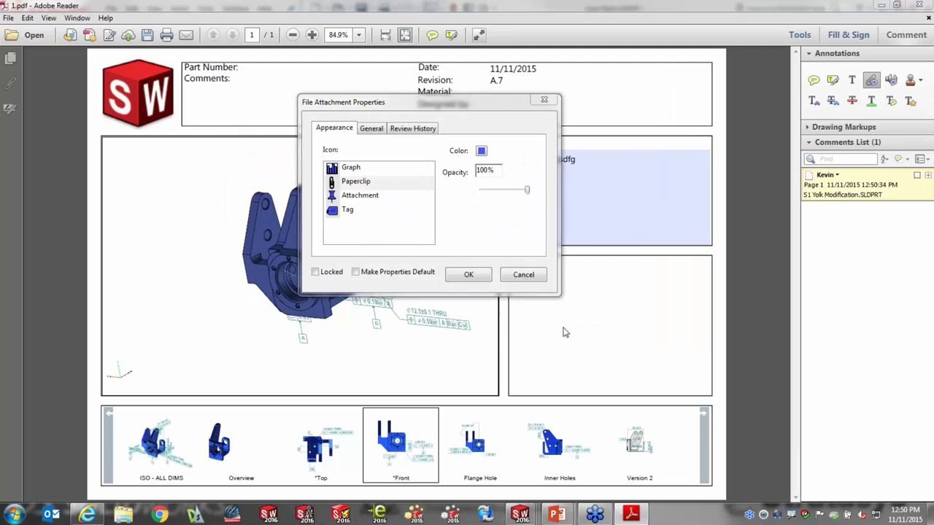
Set the file attachment's icon to Attachment and check the marker in the box below Notes
{"action": "left_click", "coordinate": [360, 183]}
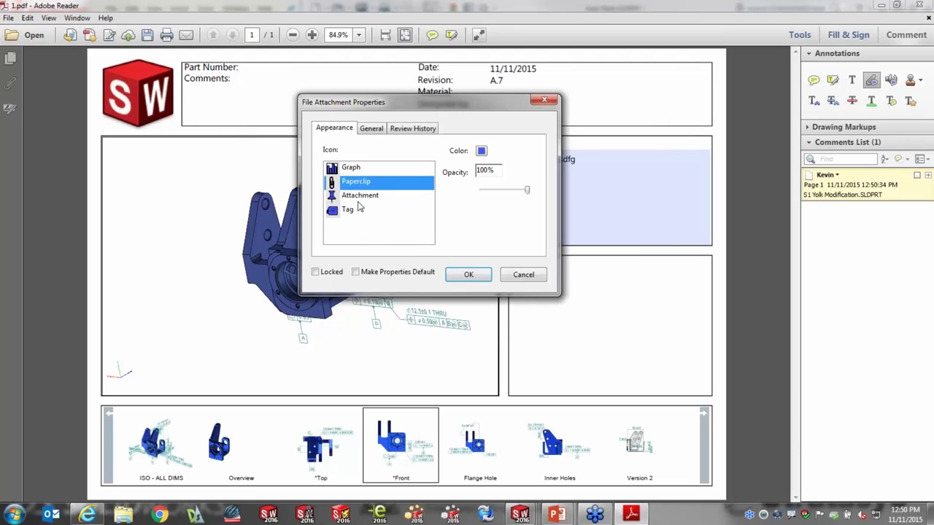
{"action": "left_click", "coordinate": [358, 197]}
{"action": "left_click", "coordinate": [467, 278]}
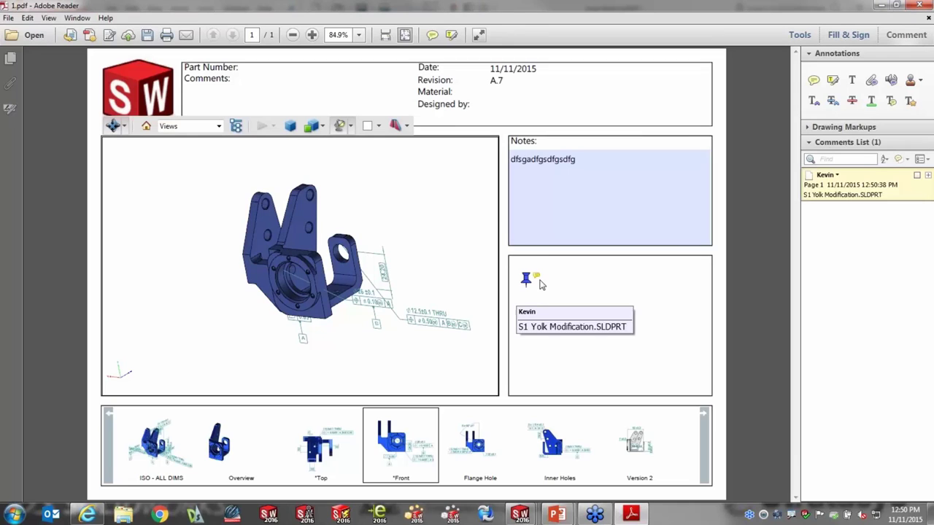
{"action": "mouse_move", "coordinate": [538, 275]}
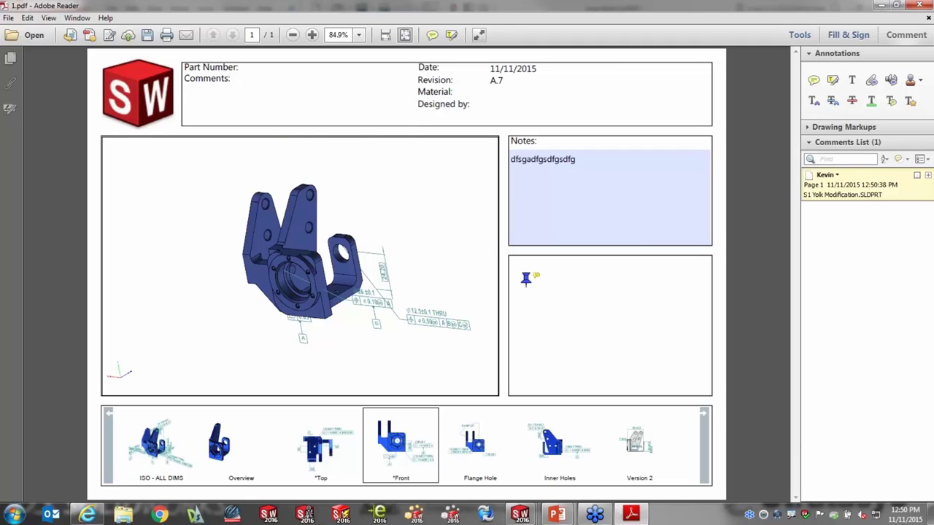
Close 1.pdf and switch to the TORSO SUPPORT FRAME.sldasm assembly in SOLIDWORKS
{"action": "left_click", "coordinate": [918, 7]}
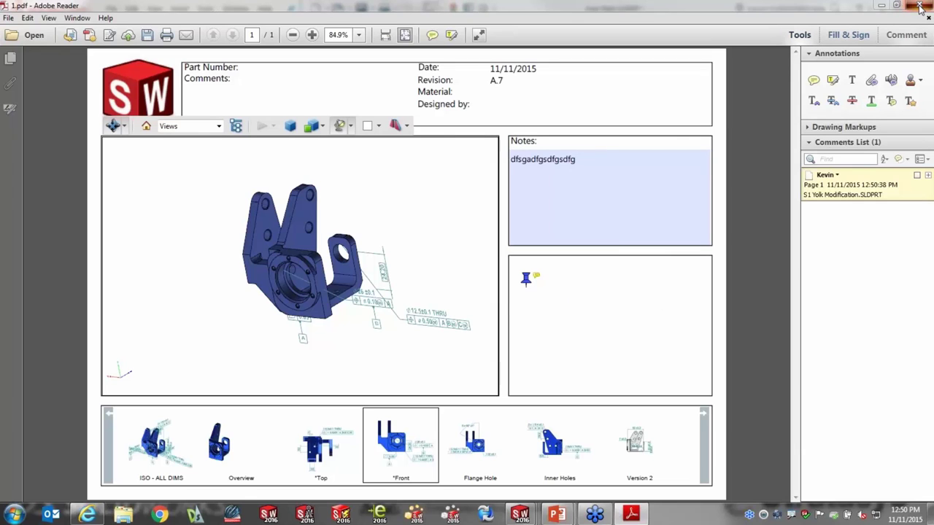
{"action": "left_click", "coordinate": [535, 281]}
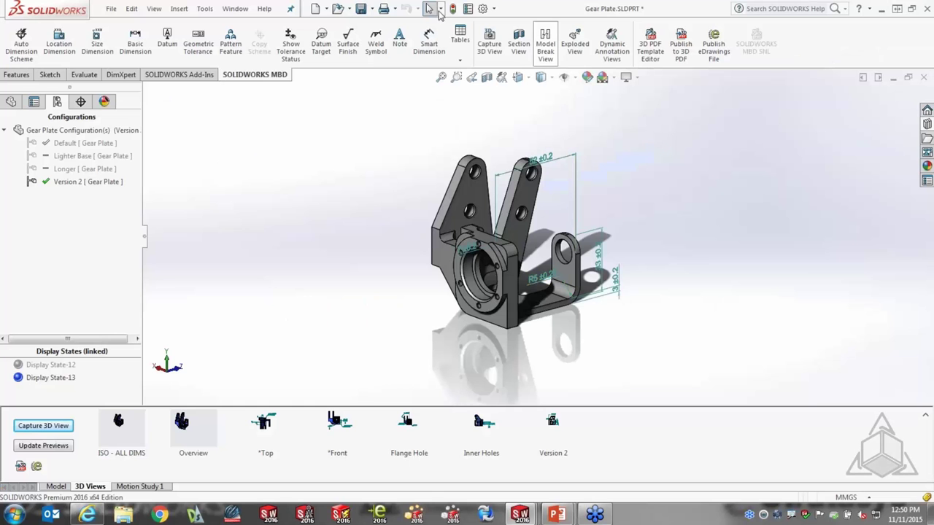
{"action": "left_click", "coordinate": [235, 8]}
{"action": "mouse_move", "coordinate": [271, 155]}
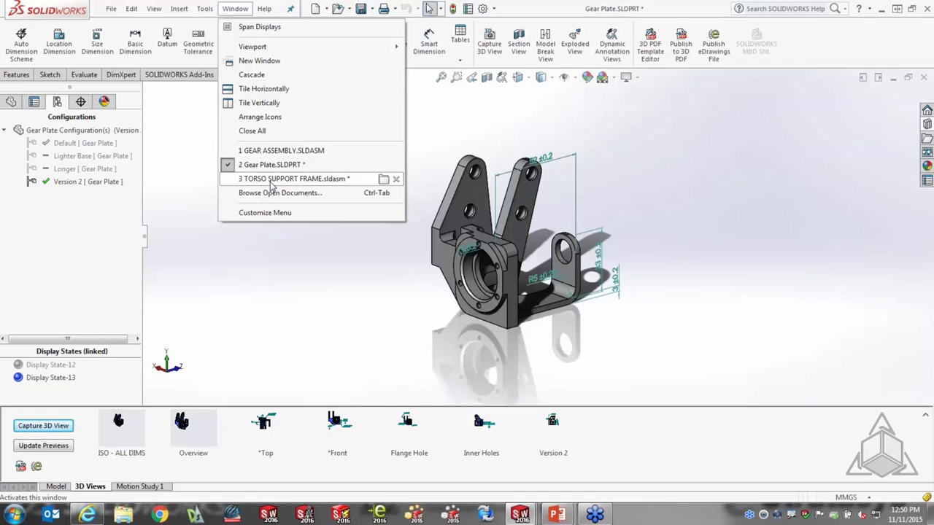
{"action": "left_click", "coordinate": [271, 179]}
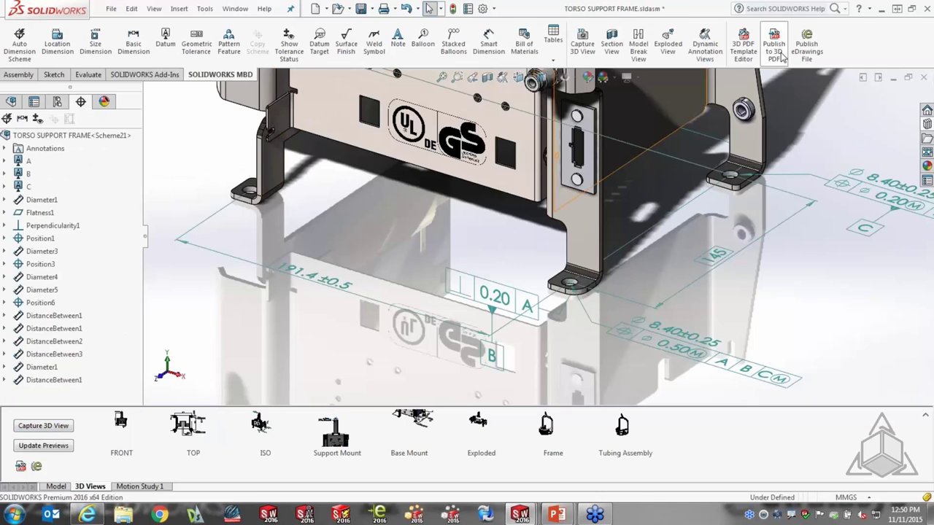
Set up a 3D PDF of the assembly with the 2016 Template Complete theme and add Tubing Assembly to the included views
{"action": "left_click", "coordinate": [778, 51]}
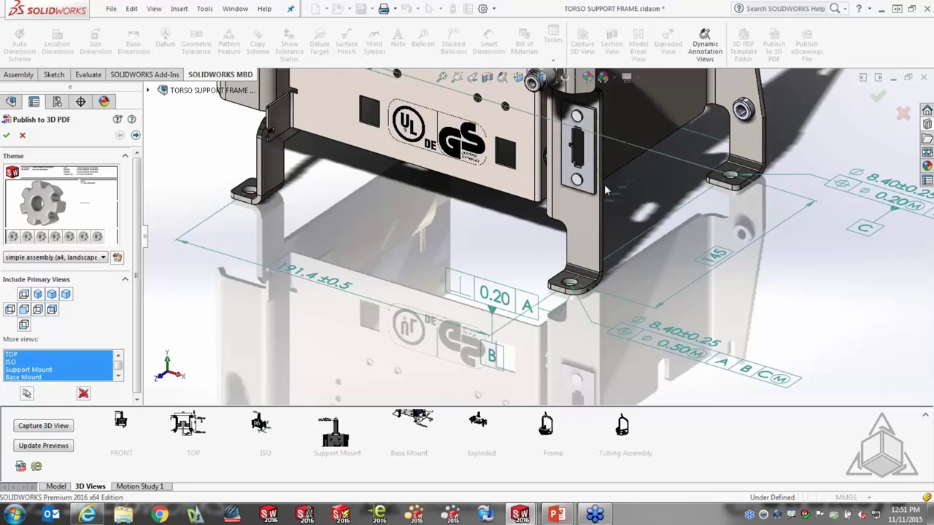
{"action": "left_click", "coordinate": [103, 258]}
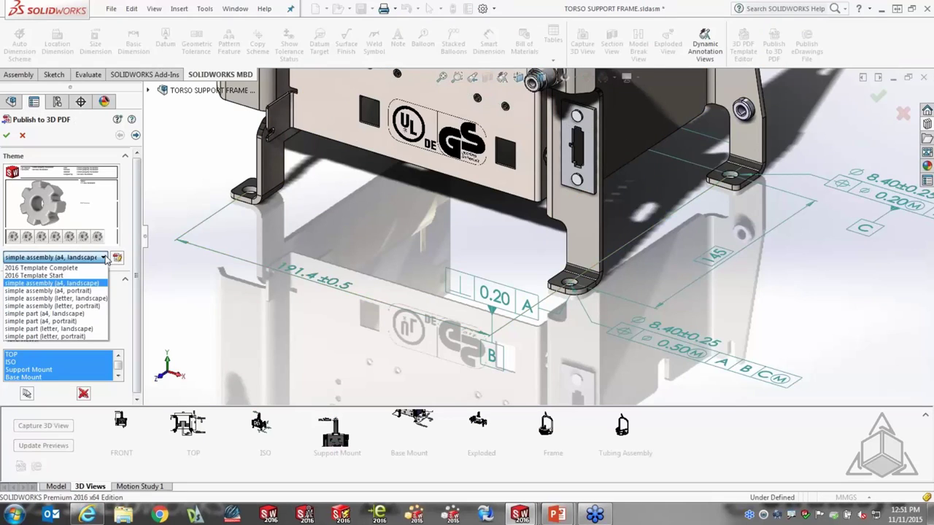
{"action": "left_click", "coordinate": [66, 269]}
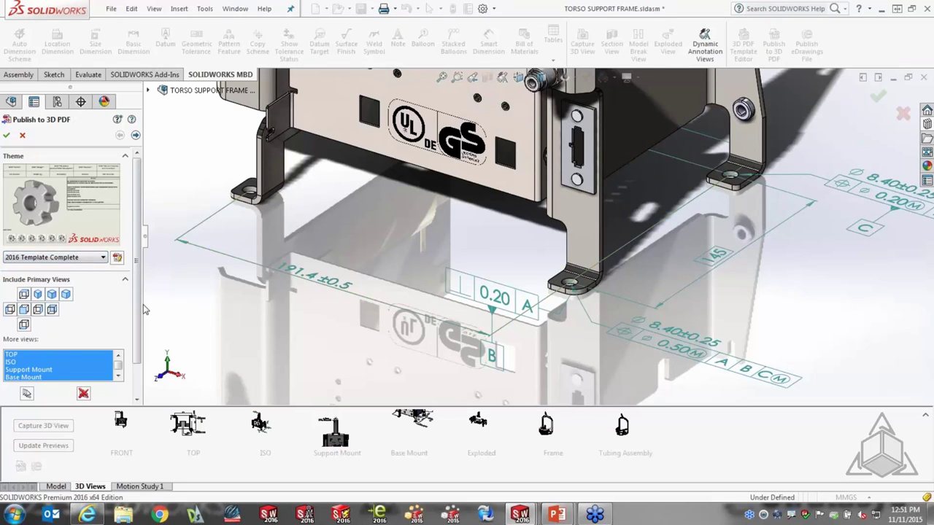
{"action": "scroll", "coordinate": [140, 355], "scroll_direction": "down", "scroll_amount": 1}
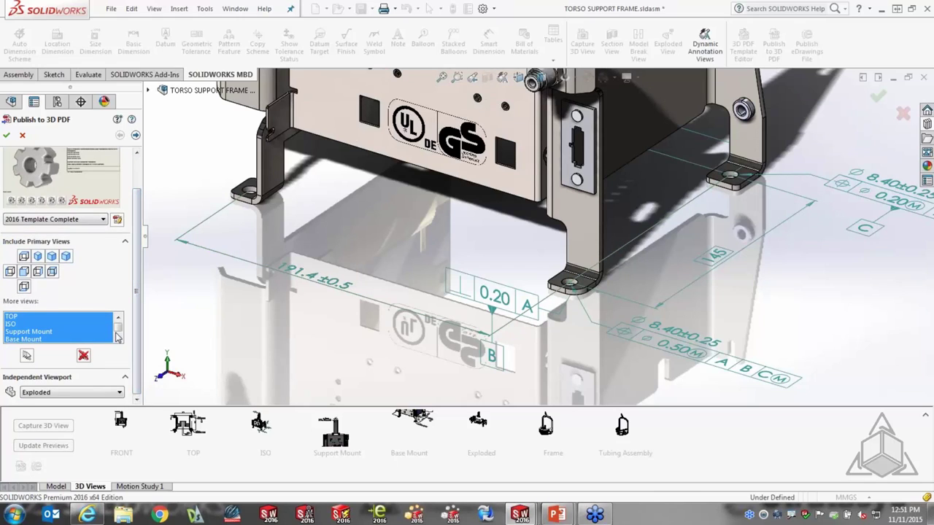
{"action": "scroll", "coordinate": [117, 337], "scroll_direction": "down", "scroll_amount": 1}
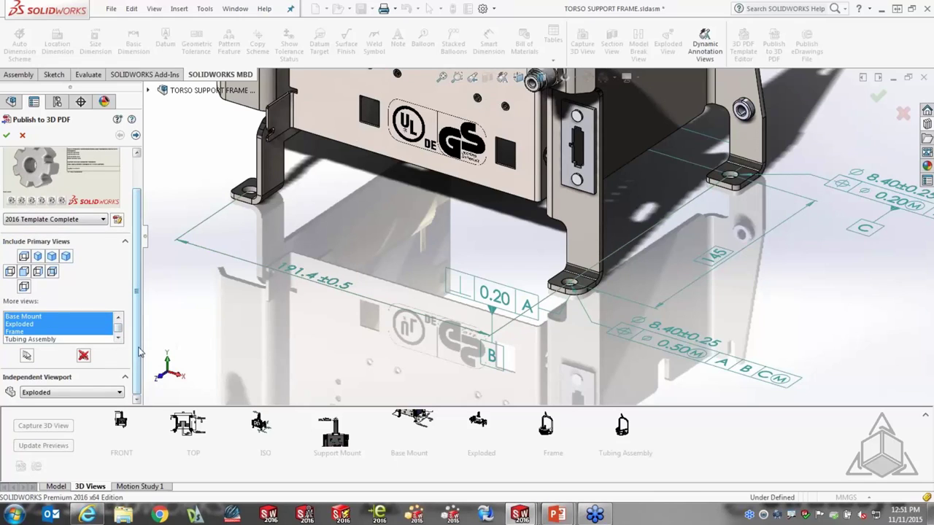
{"action": "left_click", "coordinate": [49, 339], "text": "ctrl"}
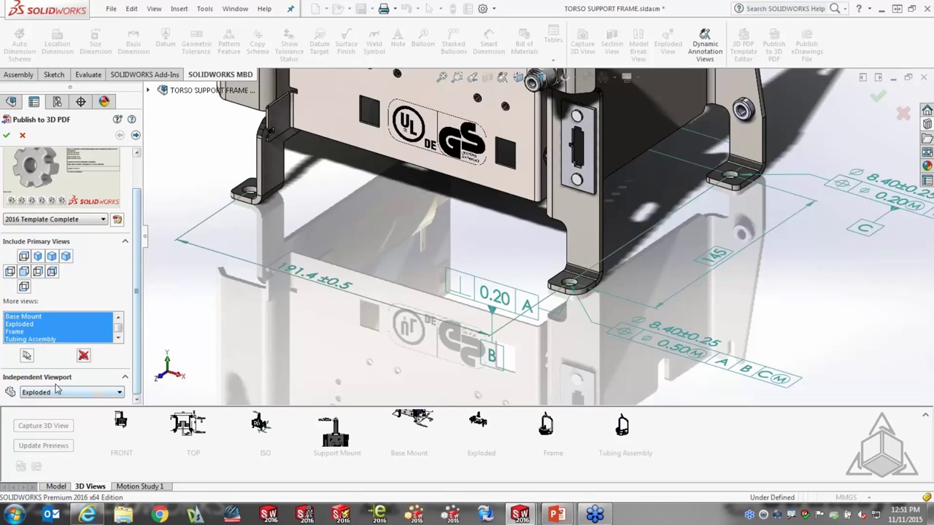
Set the independent viewport to ISO and publish the 3D PDF to the Desktop with the file name 2
{"action": "left_click", "coordinate": [101, 396]}
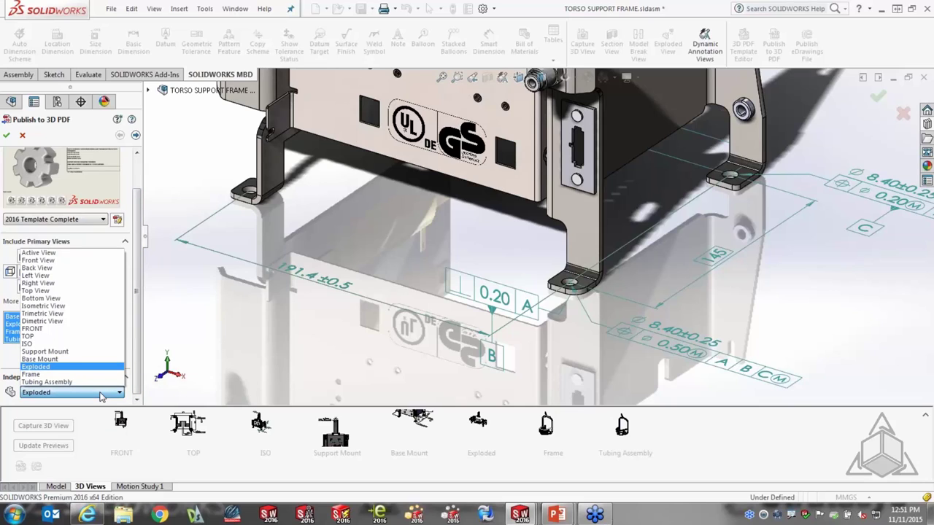
{"action": "left_click", "coordinate": [44, 344]}
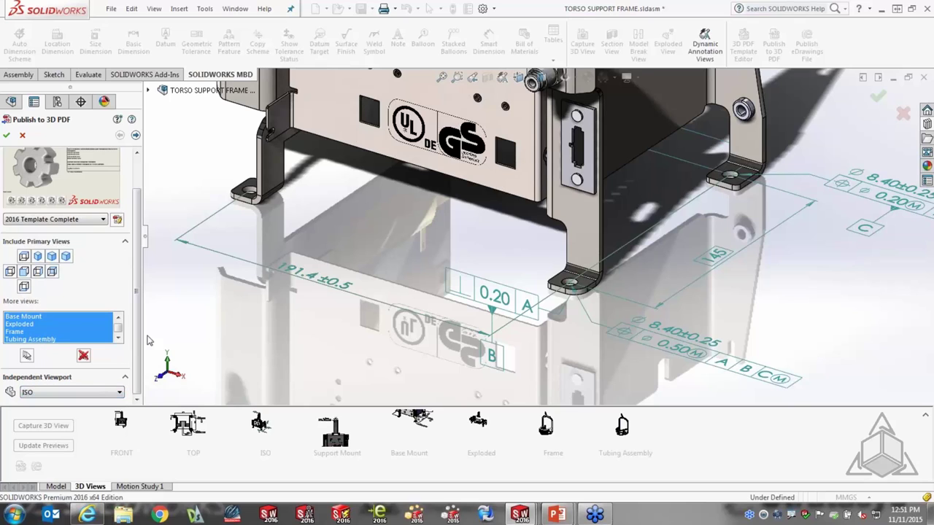
{"action": "scroll", "coordinate": [44, 343], "scroll_direction": "up", "scroll_amount": 2}
{"action": "left_click", "coordinate": [6, 135]}
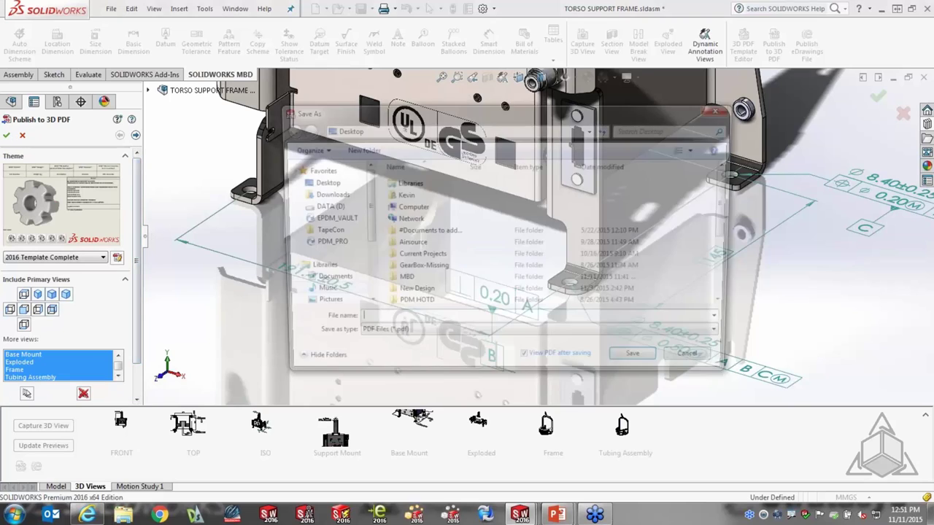
{"action": "key", "text": "ctrl+v"}
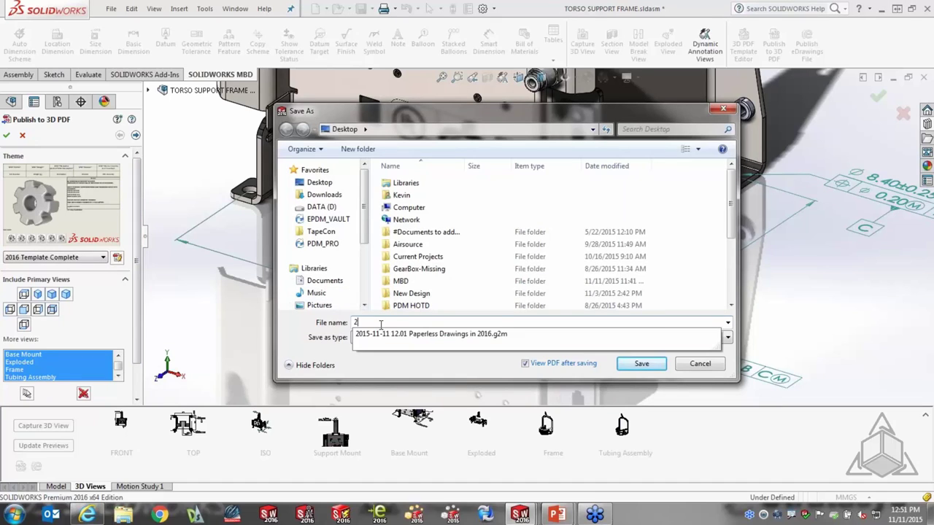
{"action": "left_click", "coordinate": [640, 363]}
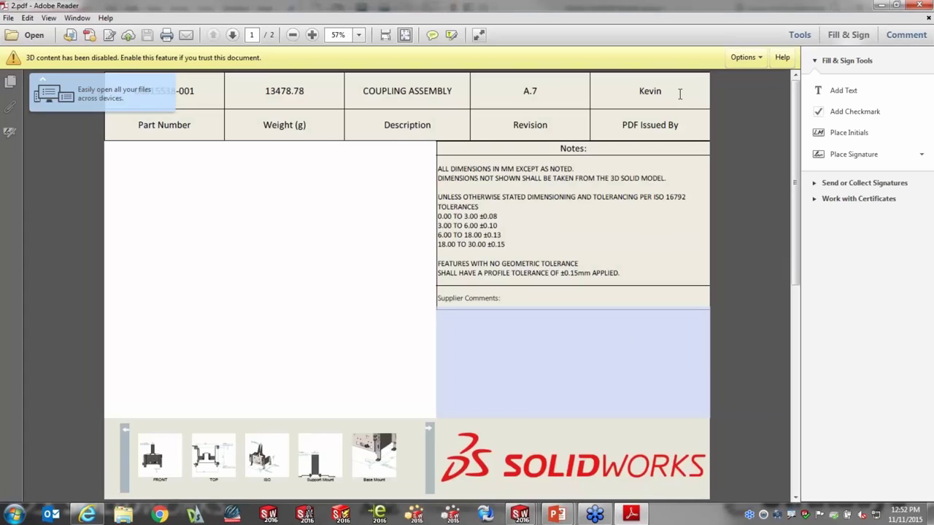
Enable the 3D content of 2.pdf and activate the Supplier Comments field
{"action": "left_click", "coordinate": [747, 57]}
{"action": "left_click", "coordinate": [760, 79]}
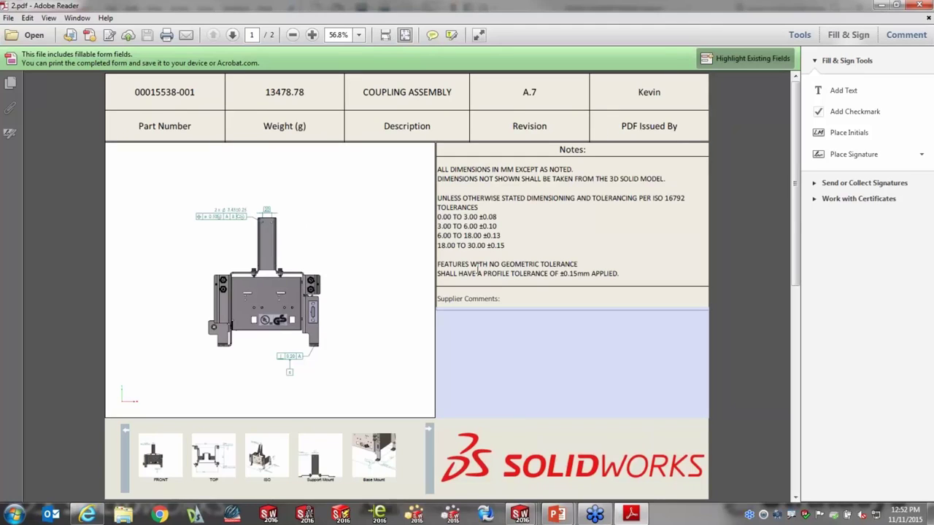
{"action": "left_click", "coordinate": [484, 329]}
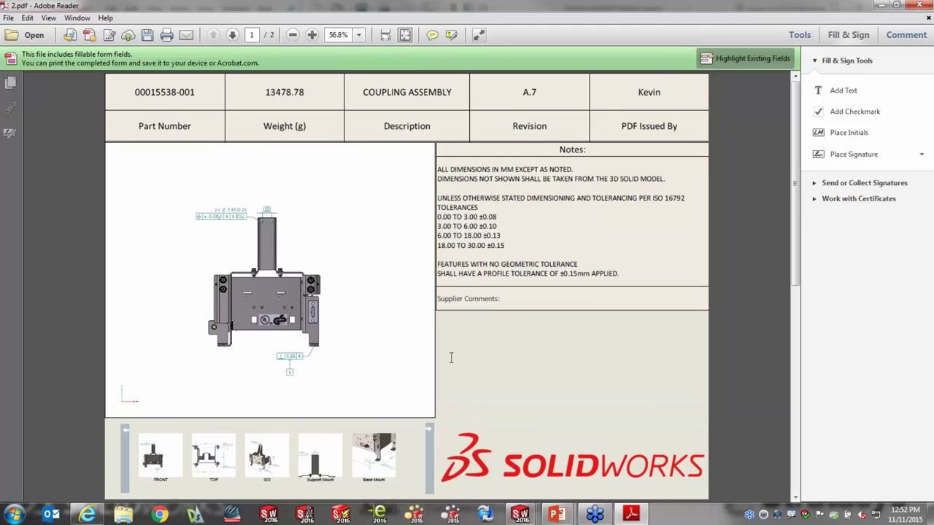
Look at the Base Mount, Support Mount and ISO views of the assembly and rotate the ISO view to inspect it from above
{"action": "left_click", "coordinate": [372, 460]}
{"action": "left_click", "coordinate": [340, 464]}
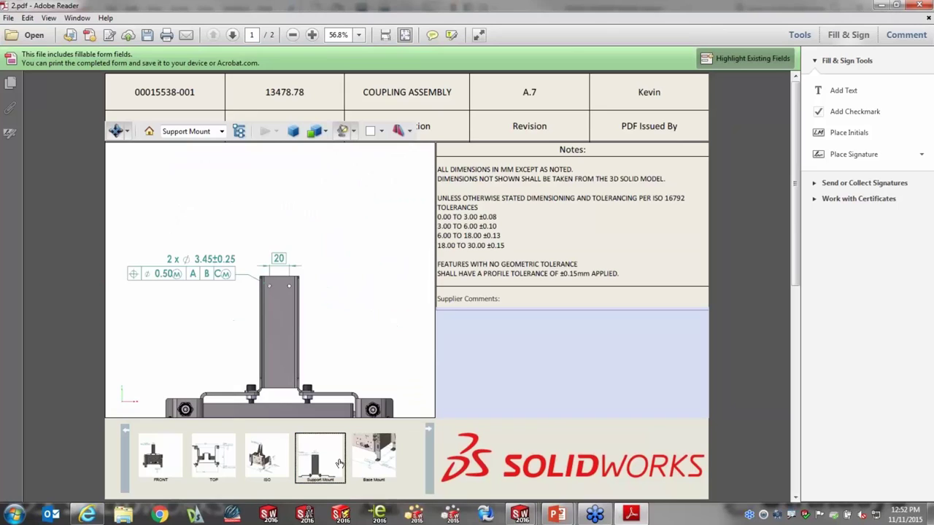
{"action": "left_click", "coordinate": [268, 473]}
{"action": "left_click_drag", "start_coordinate": [385, 254], "coordinate": [342, 310]}
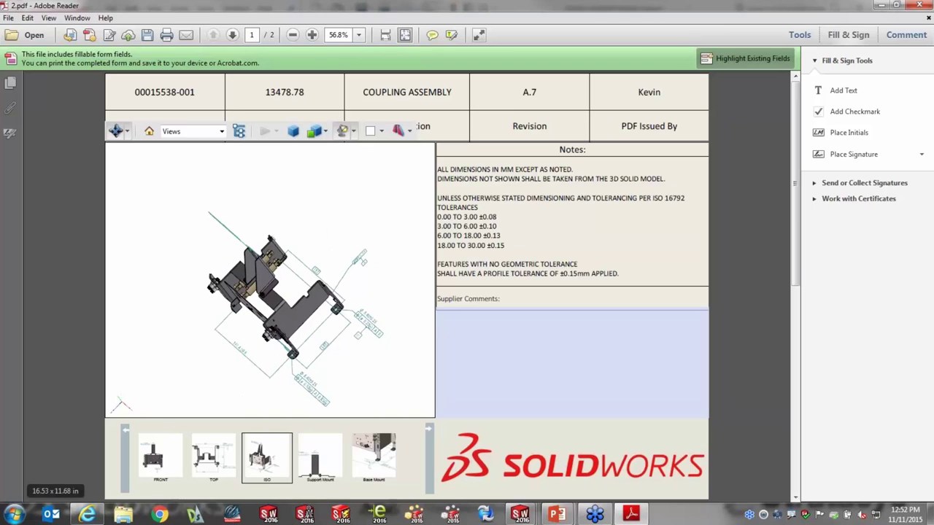
Go to page 2, rotate the ISO model slightly, and display the Exploded view in the second viewport
{"action": "left_click", "coordinate": [233, 37]}
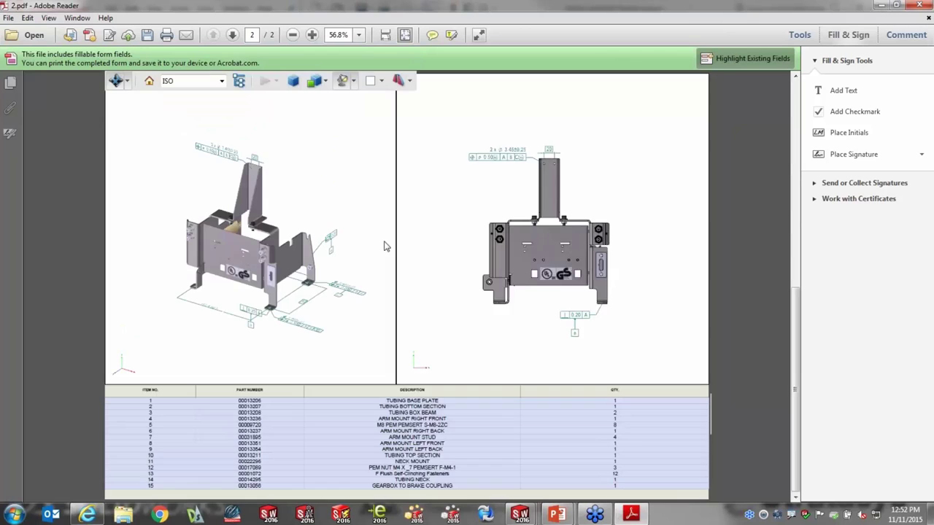
{"action": "left_click_drag", "start_coordinate": [344, 248], "coordinate": [328, 210]}
{"action": "left_click", "coordinate": [457, 176]}
{"action": "right_click", "coordinate": [455, 172]}
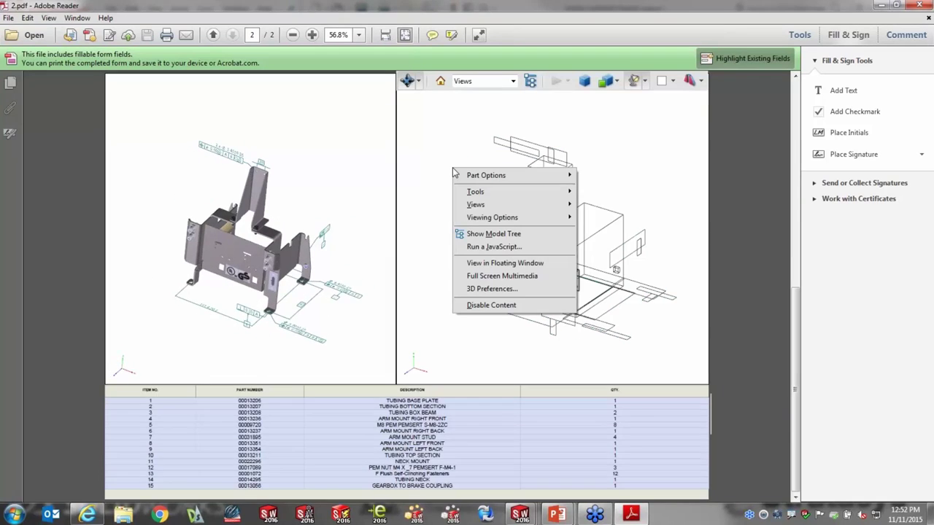
{"action": "mouse_move", "coordinate": [481, 204]}
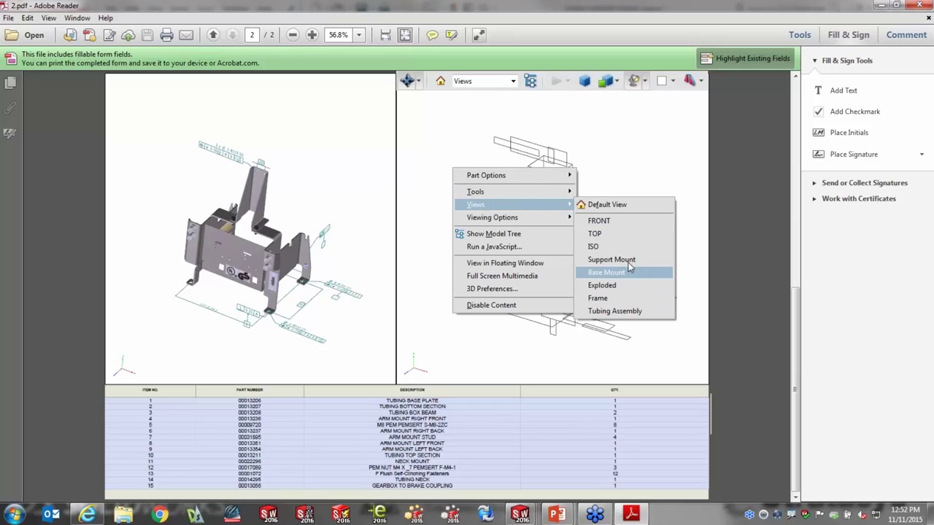
{"action": "left_click", "coordinate": [620, 289]}
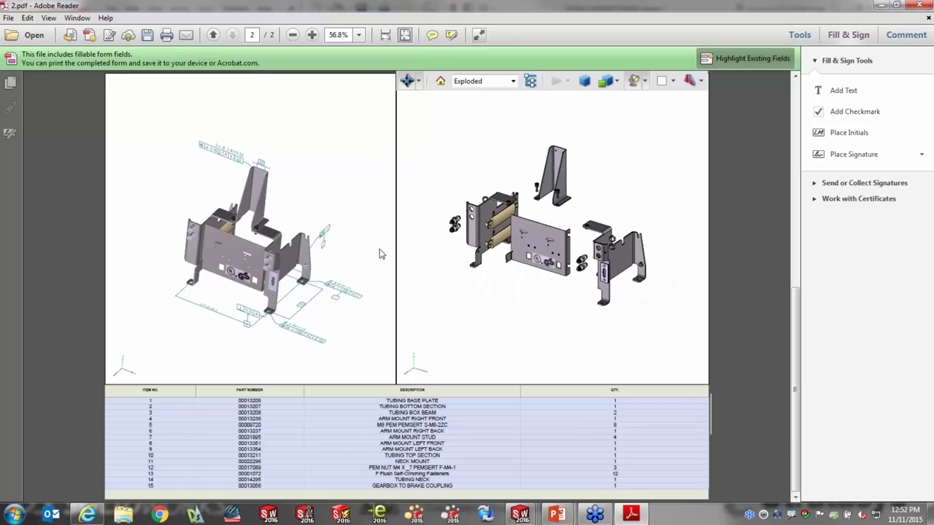
Highlight the fast rivet (item 20), pneumatic mounting plate (item 26) and M6 PEM insert (item 16) from the bill of materials in the model
{"action": "mouse_move", "coordinate": [310, 269]}
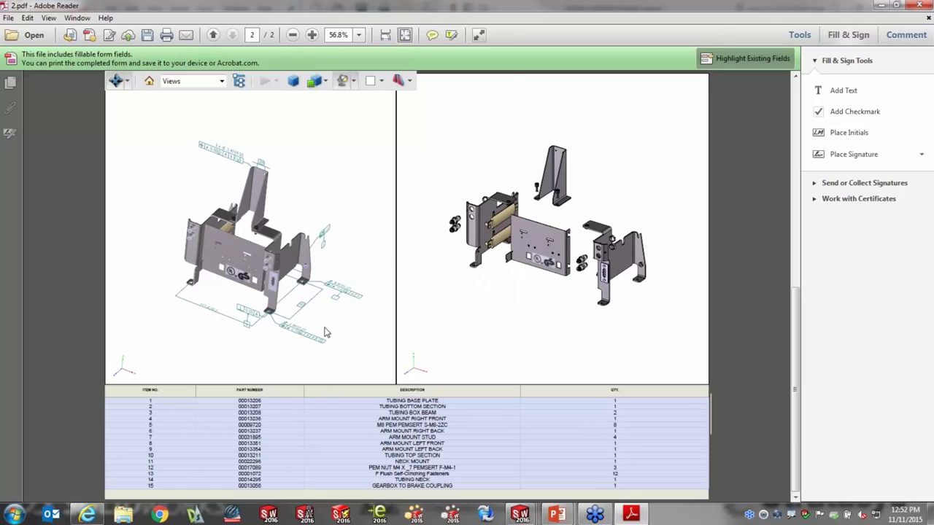
{"action": "left_click", "coordinate": [290, 257]}
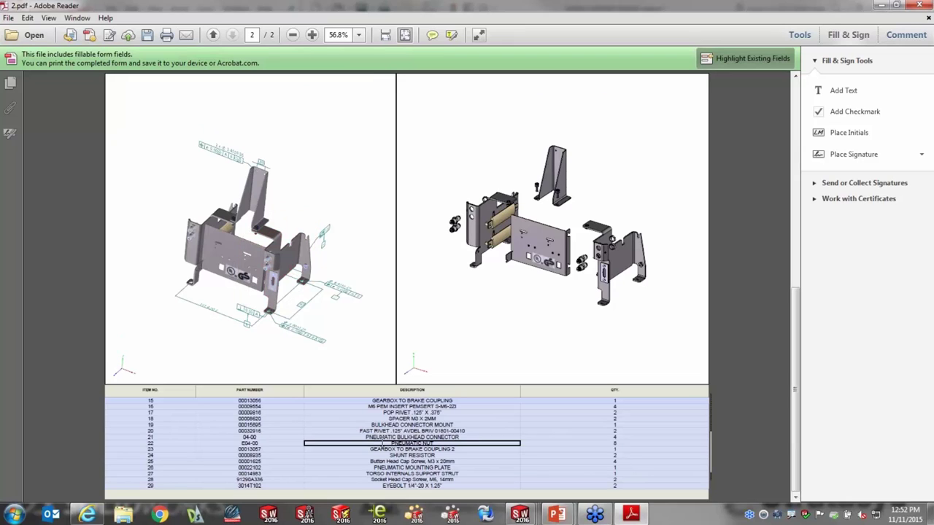
{"action": "left_click", "coordinate": [262, 430]}
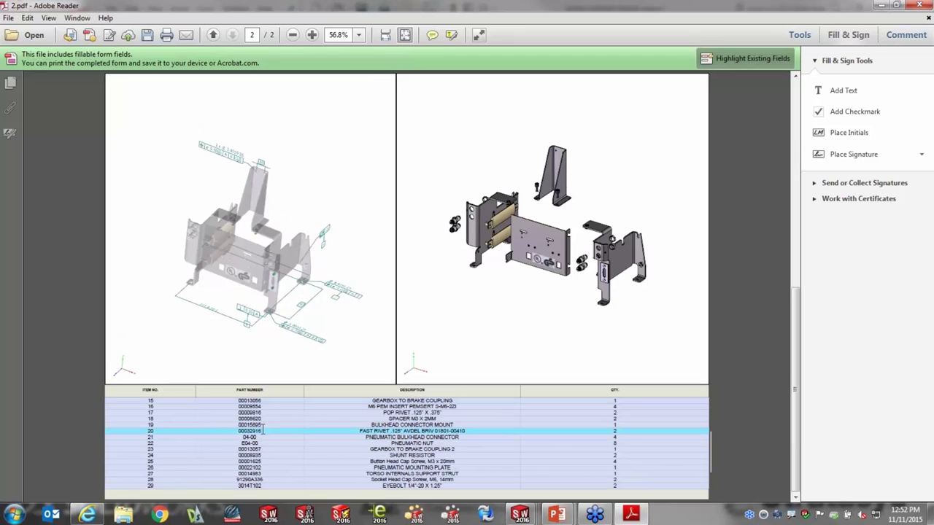
{"action": "left_click", "coordinate": [260, 467]}
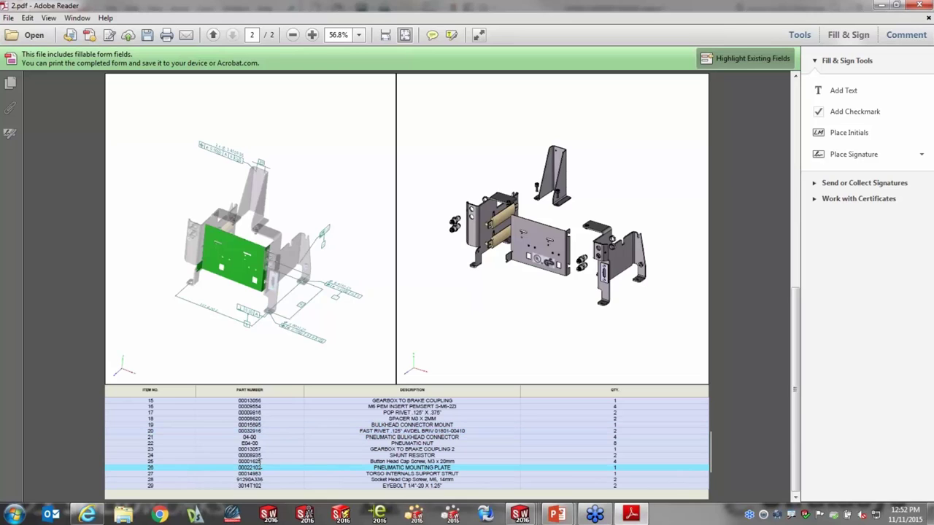
{"action": "left_click", "coordinate": [249, 406]}
{"action": "mouse_move", "coordinate": [467, 318]}
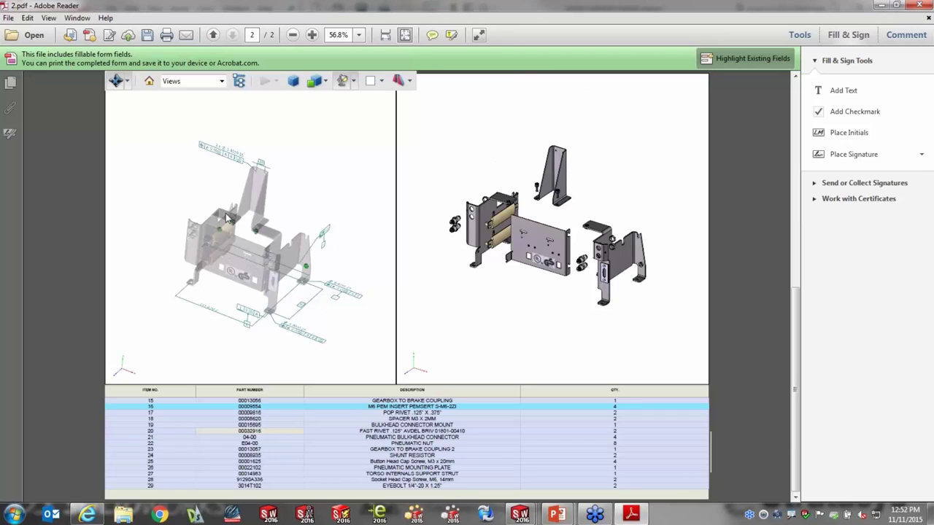
Close 2.pdf and fit the whole Torso Support Frame assembly in the SOLIDWORKS view
{"action": "left_click", "coordinate": [922, 6]}
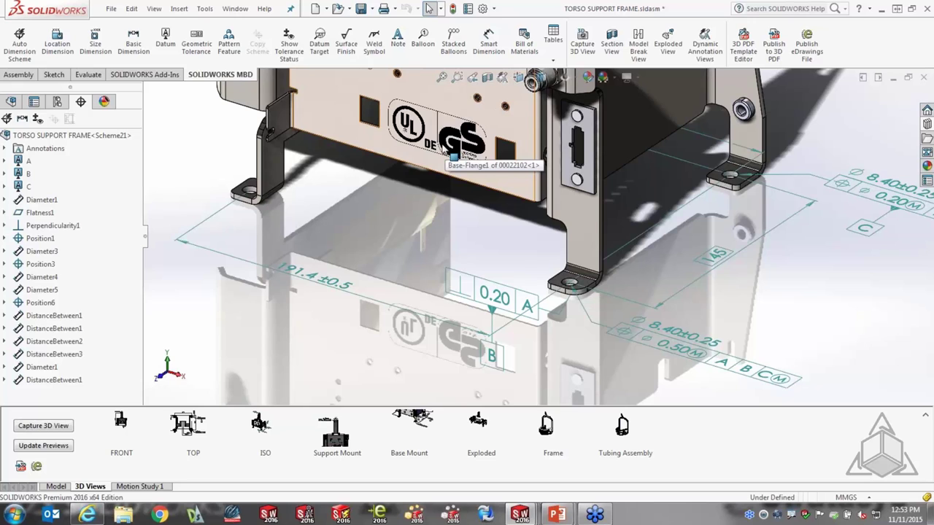
{"action": "scroll", "coordinate": [550, 133], "scroll_direction": "down", "scroll_amount": 5}
{"action": "key", "text": "f"}
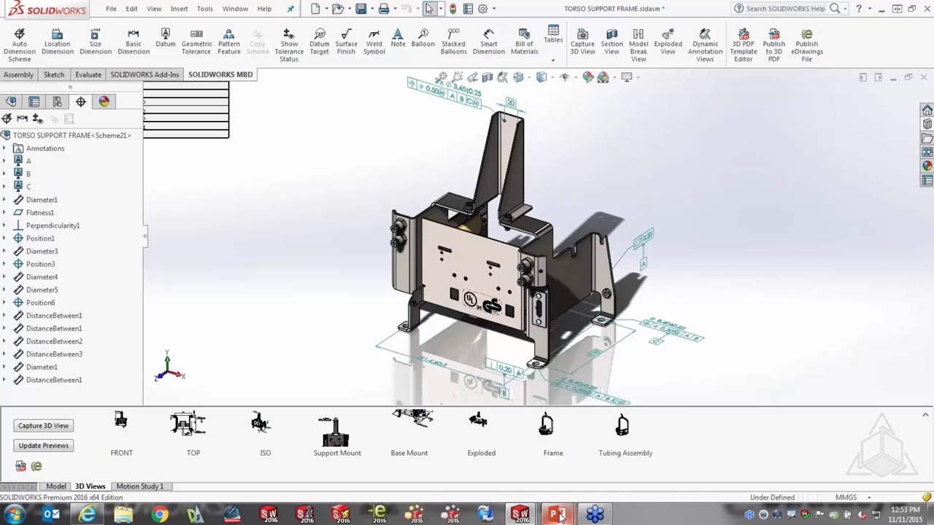
Switch to the PowerPoint slide show and advance from the 3D PDF comparison to the Proposed Implementation slide
{"action": "mouse_move", "coordinate": [556, 515]}
{"action": "left_click", "coordinate": [595, 452]}
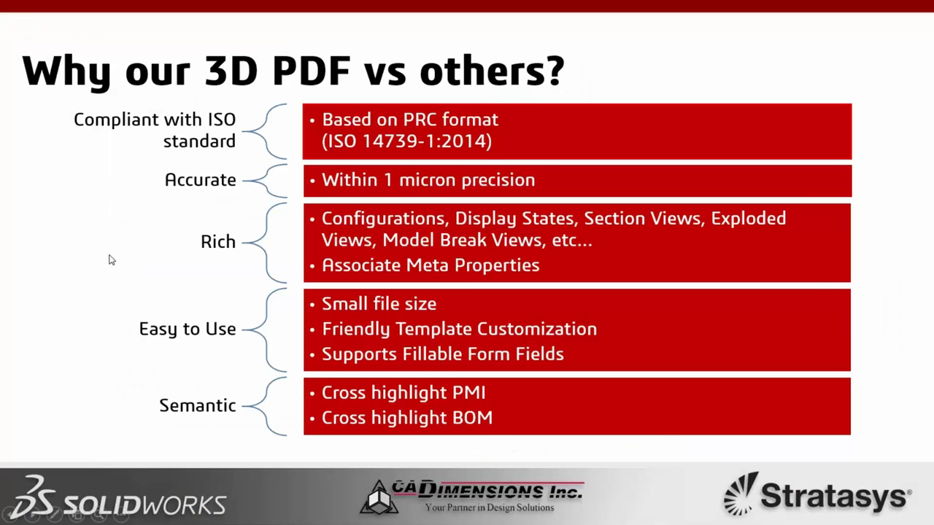
{"action": "left_click", "coordinate": [33, 234]}
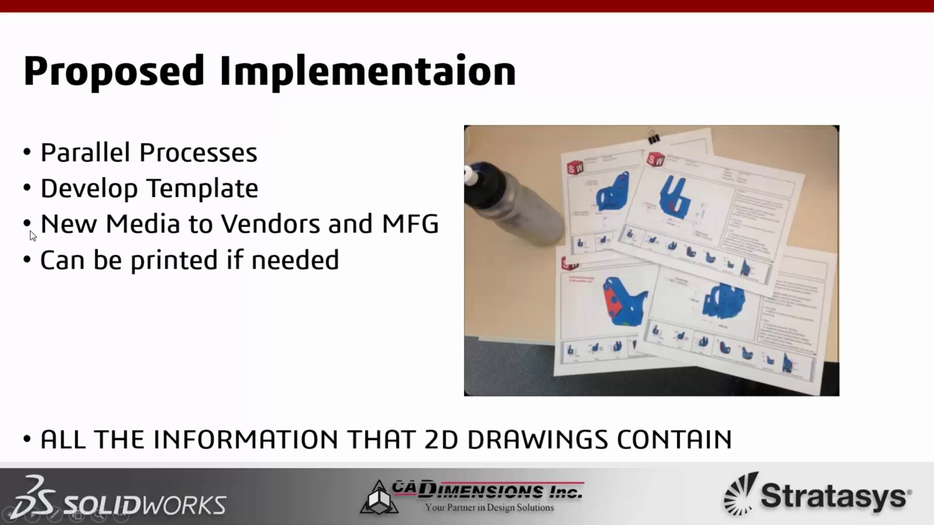